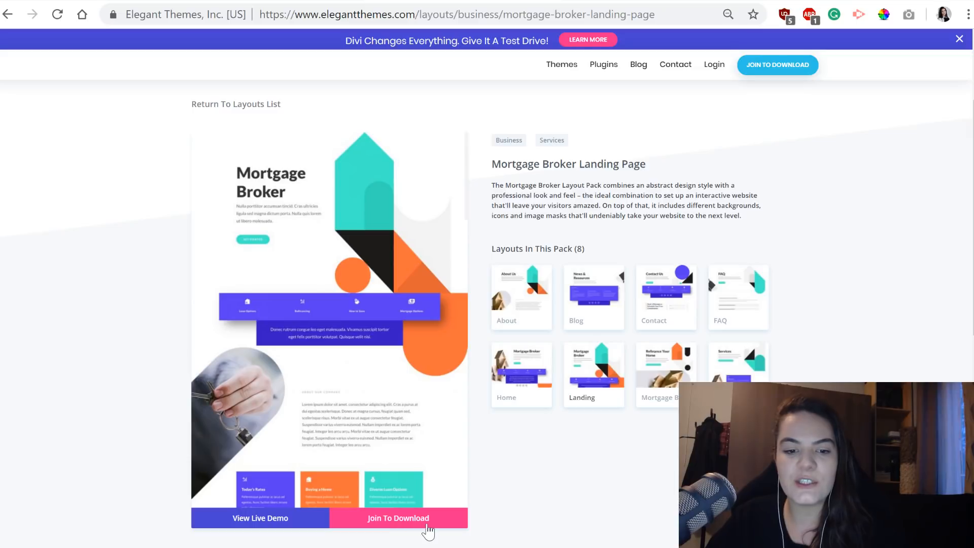
Open the live demo of the Mortgage Broker landing page layout and look through its sections.
{"action": "left_click", "coordinate": [267, 522]}
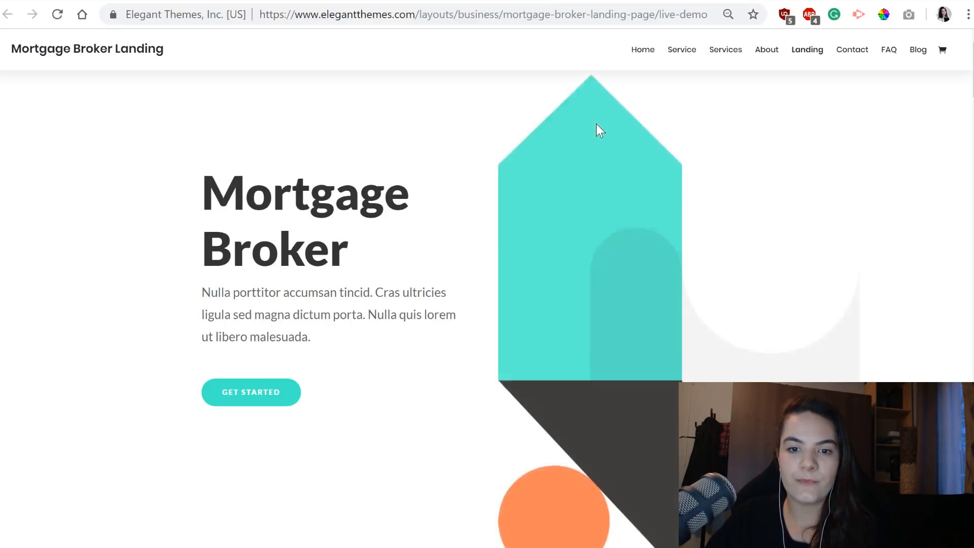
{"action": "scroll", "coordinate": [598, 128], "scroll_direction": "down", "scroll_amount": 15}
{"action": "scroll", "coordinate": [596, 123], "scroll_direction": "down", "scroll_amount": 20}
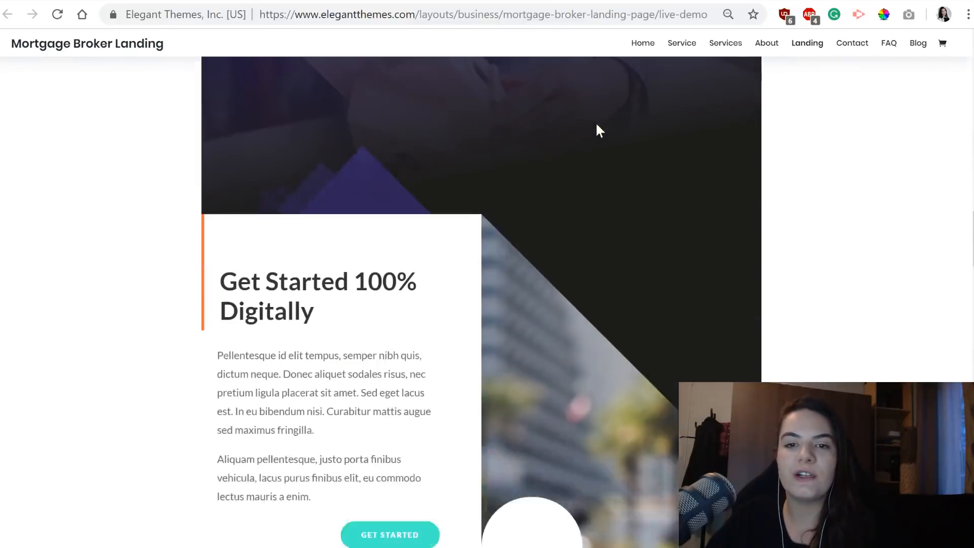
{"action": "scroll", "coordinate": [596, 127], "scroll_direction": "down", "scroll_amount": 15}
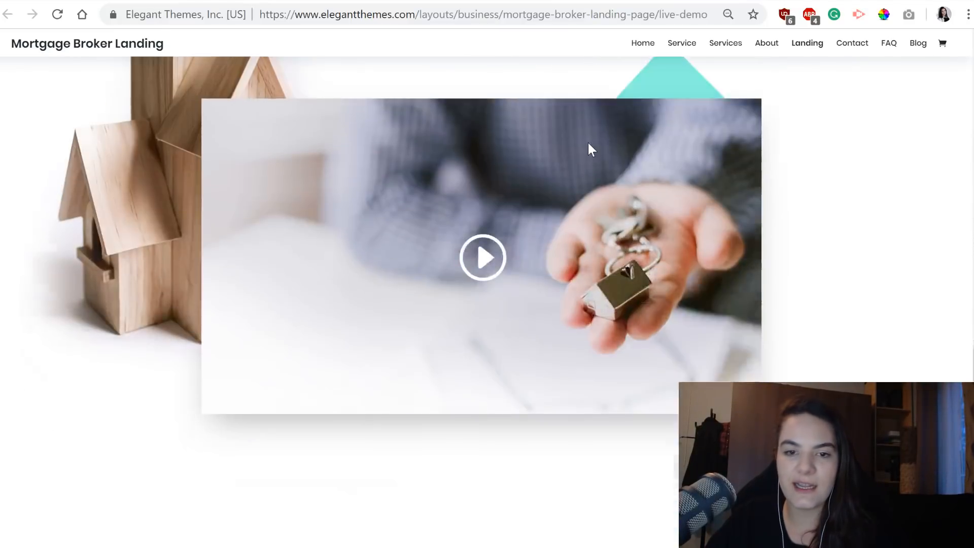
{"action": "scroll", "coordinate": [585, 159], "scroll_direction": "down", "scroll_amount": 12}
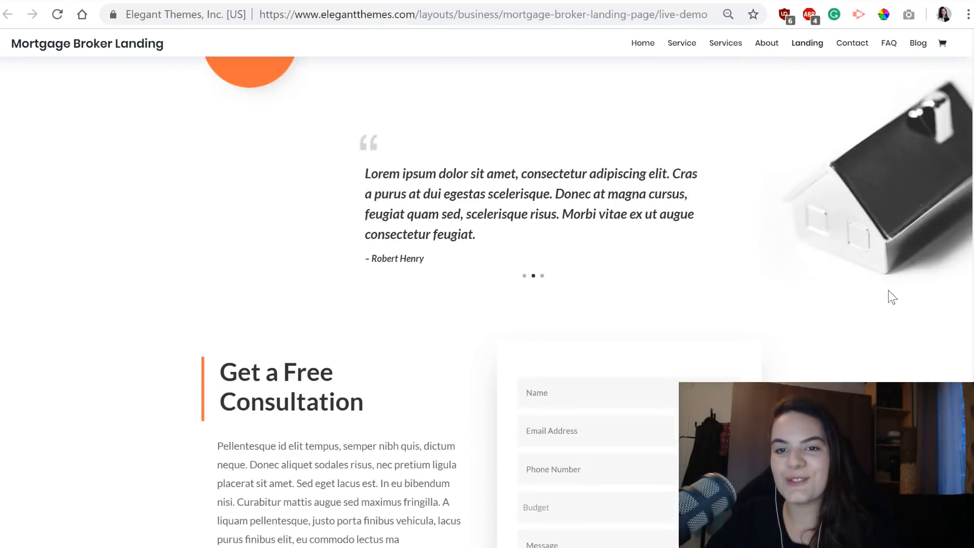
{"action": "scroll", "coordinate": [885, 293], "scroll_direction": "down", "scroll_amount": 10}
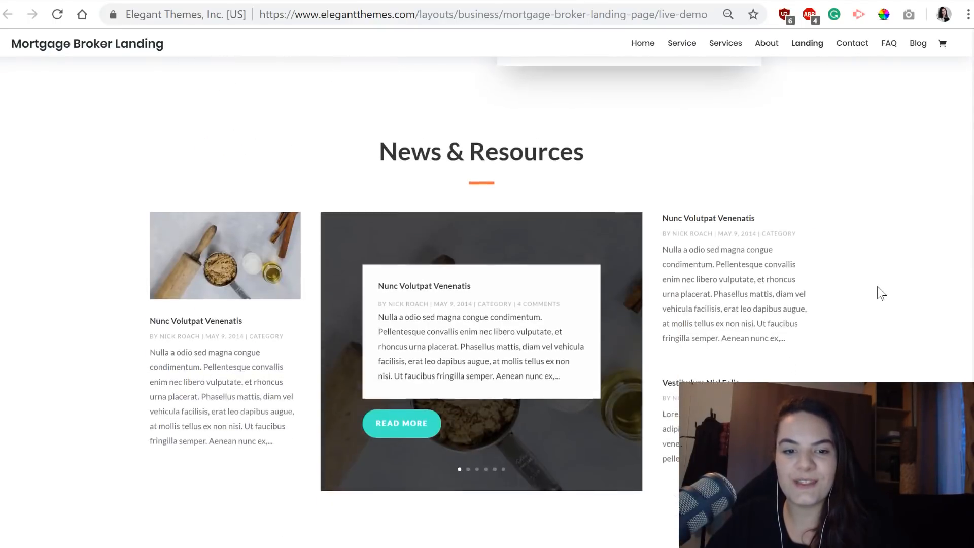
{"action": "scroll", "coordinate": [881, 293], "scroll_direction": "down", "scroll_amount": 6}
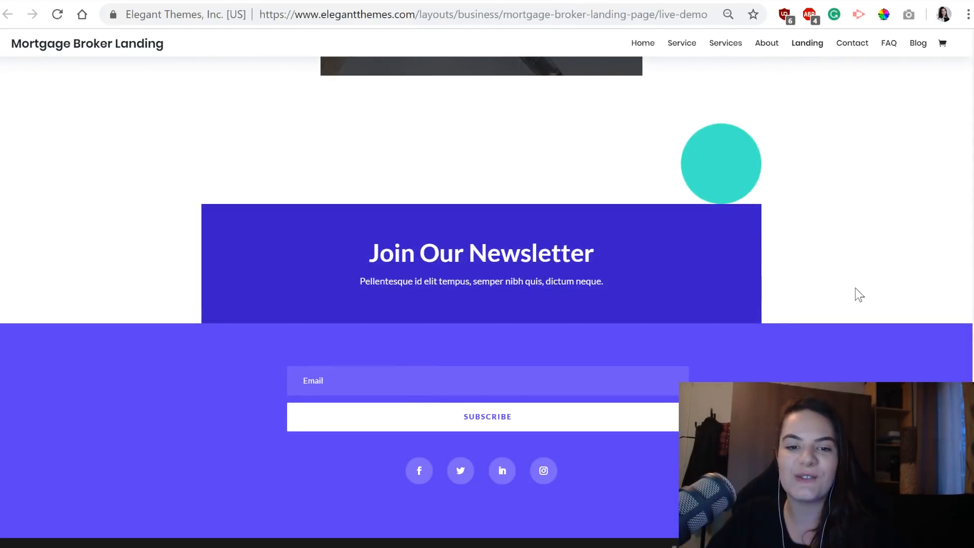
{"action": "scroll", "coordinate": [852, 272], "scroll_direction": "up", "scroll_amount": 12}
{"action": "scroll", "coordinate": [822, 241], "scroll_direction": "up", "scroll_amount": 15}
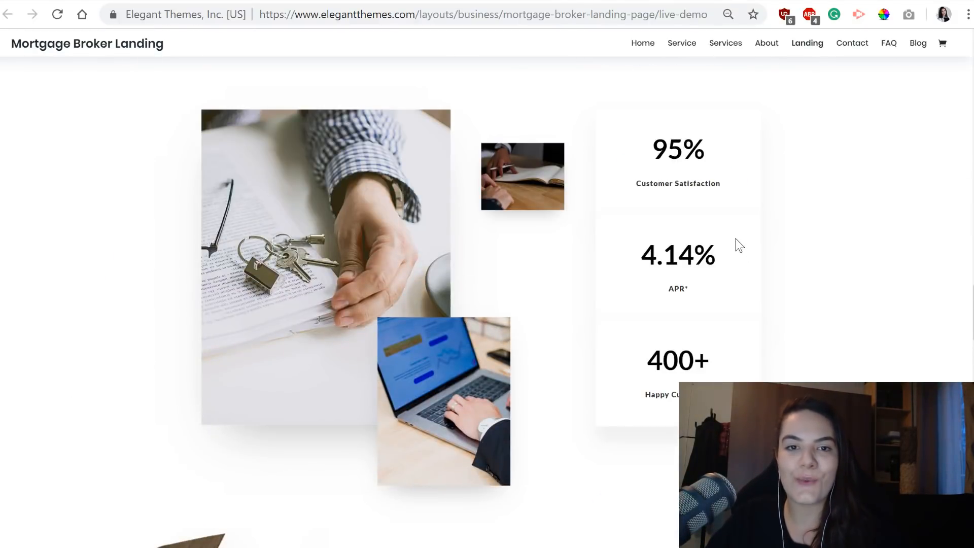
{"action": "scroll", "coordinate": [720, 234], "scroll_direction": "up", "scroll_amount": 8}
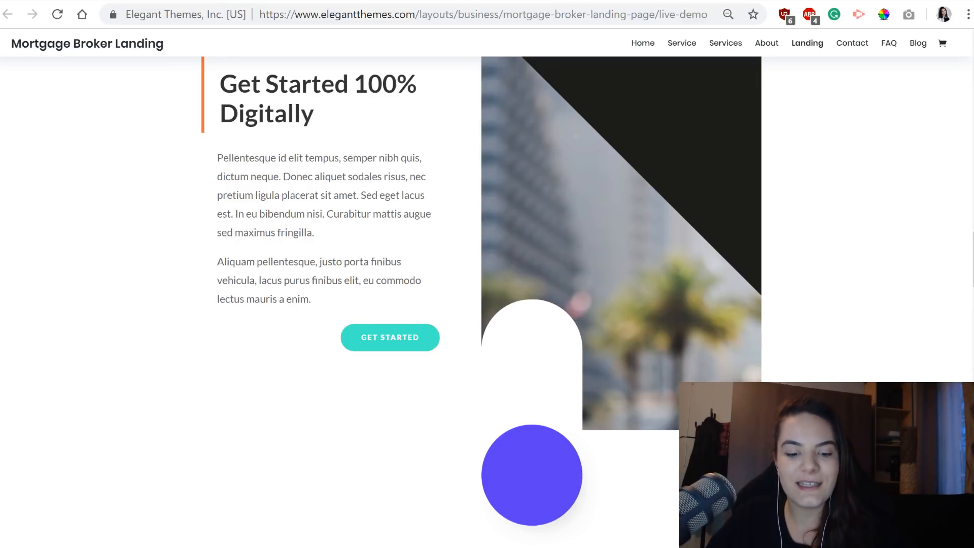
Switch to the sandbox mortgagebroker landing page and examine how its header menu items slide horizontally.
{"action": "key", "text": "ctrl+Tab"}
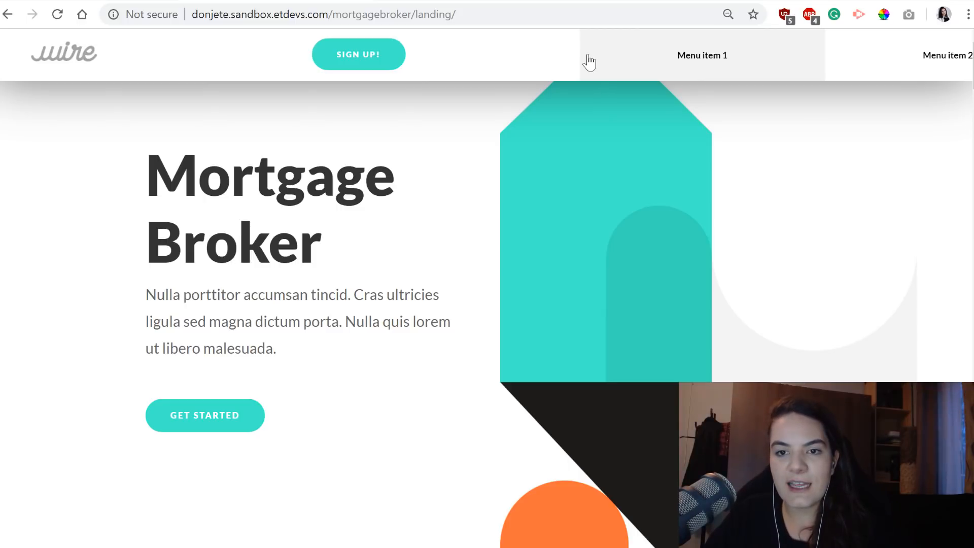
{"action": "scroll", "coordinate": [588, 62], "scroll_direction": "right", "scroll_amount": 5}
{"action": "scroll", "coordinate": [589, 63], "scroll_direction": "left", "scroll_amount": 4}
{"action": "scroll", "coordinate": [589, 63], "scroll_direction": "right", "scroll_amount": 3}
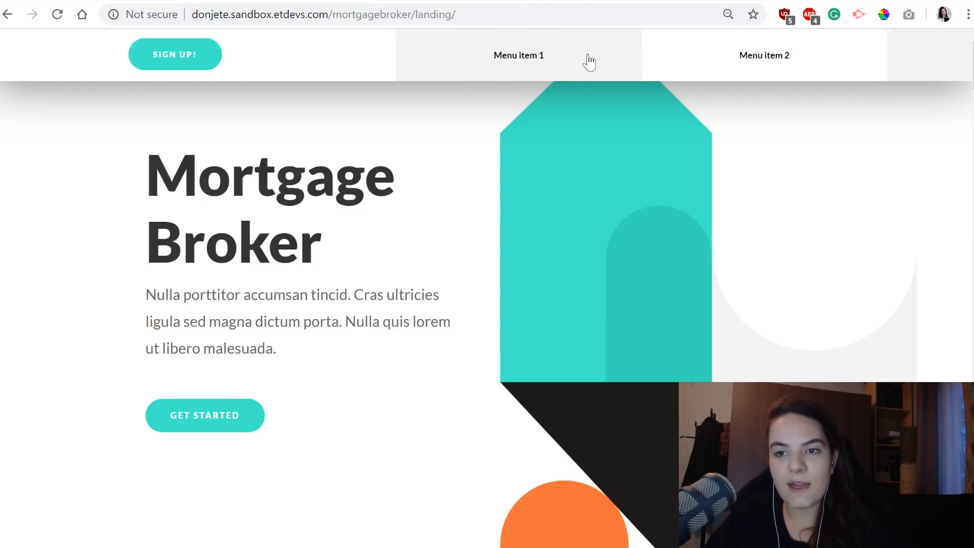
{"action": "scroll", "coordinate": [589, 62], "scroll_direction": "right", "scroll_amount": 2}
{"action": "scroll", "coordinate": [589, 63], "scroll_direction": "left", "scroll_amount": 5}
{"action": "scroll", "coordinate": [589, 62], "scroll_direction": "left", "scroll_amount": 1}
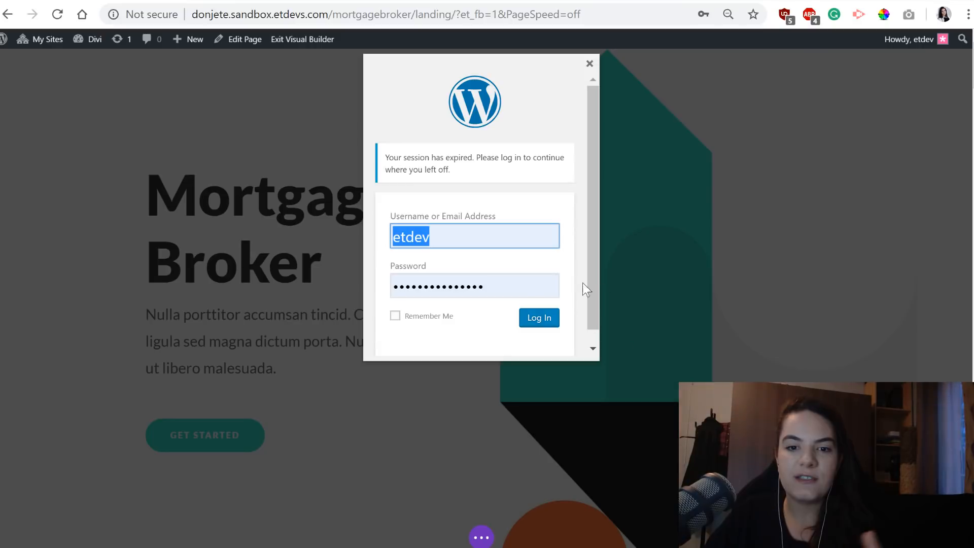
Log back in to WordPress with the prefilled credentials to resume the expired session.
{"action": "left_click", "coordinate": [536, 318]}
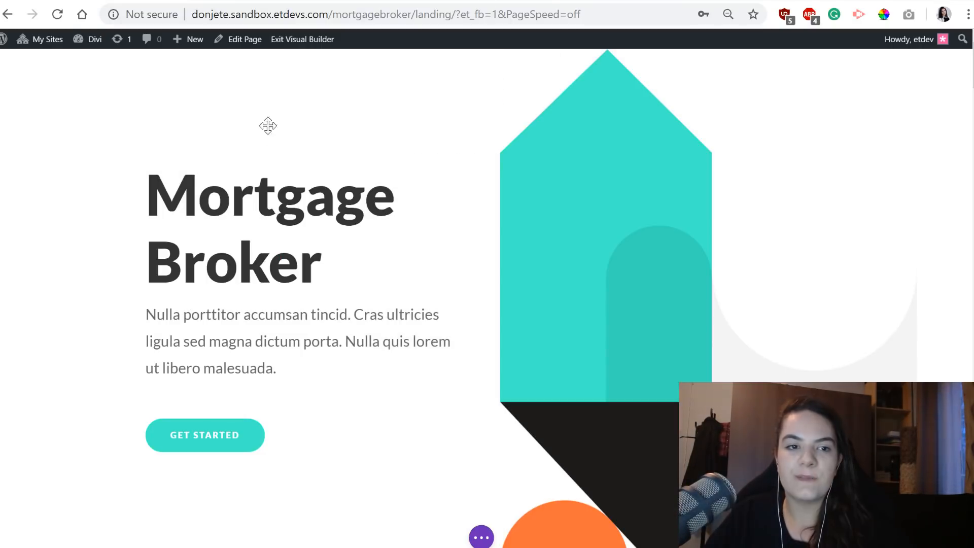
{"action": "scroll", "coordinate": [625, 190], "scroll_direction": "down", "scroll_amount": 8}
{"action": "scroll", "coordinate": [421, 178], "scroll_direction": "up", "scroll_amount": 8}
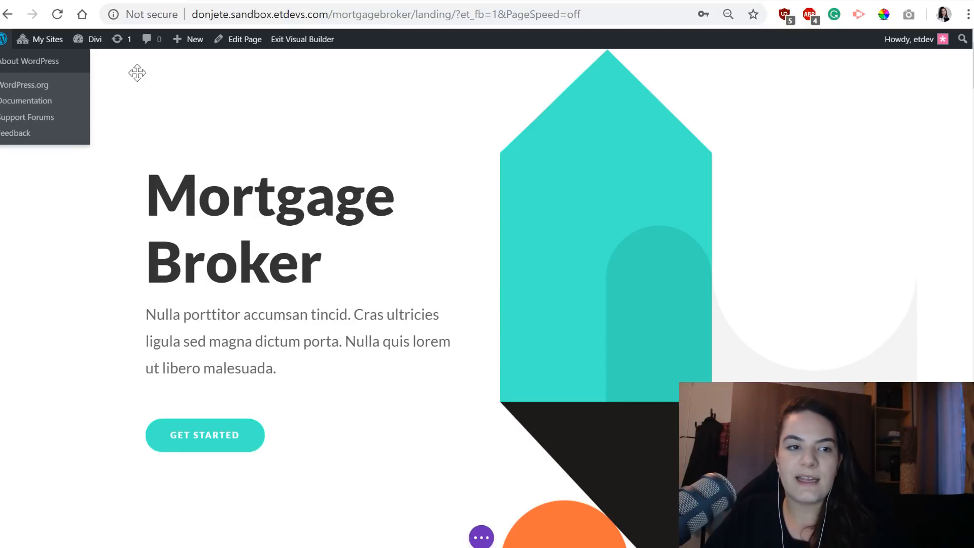
Go through the WordPress admin area to the site's front page and look over its default header and hero section.
{"action": "left_click", "coordinate": [2, 40]}
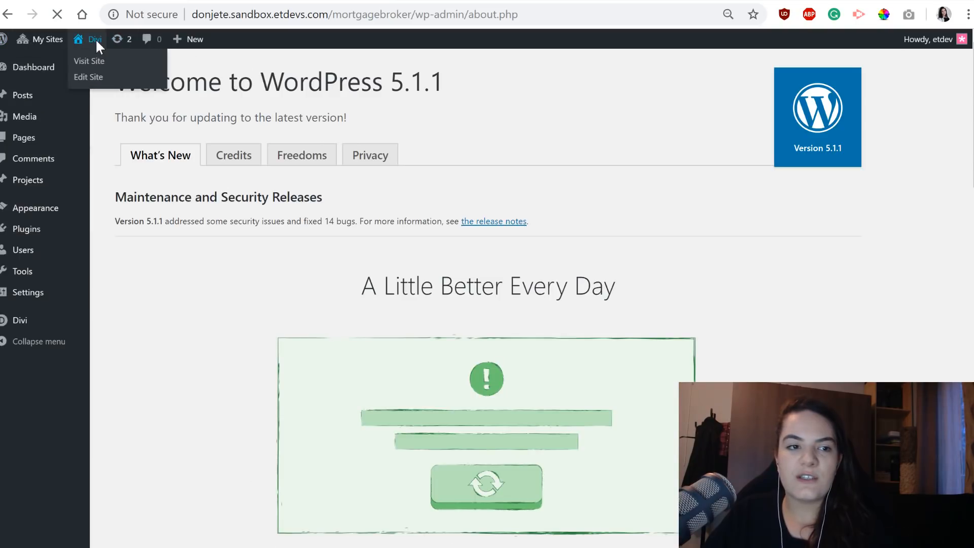
{"action": "left_click", "coordinate": [96, 39]}
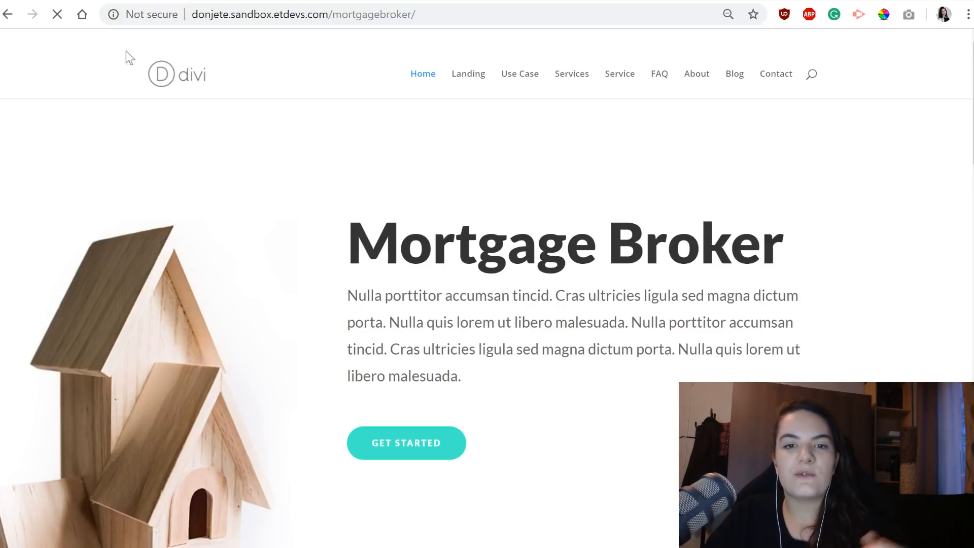
{"action": "scroll", "coordinate": [609, 193], "scroll_direction": "down", "scroll_amount": 3}
{"action": "scroll", "coordinate": [584, 274], "scroll_direction": "up", "scroll_amount": 3}
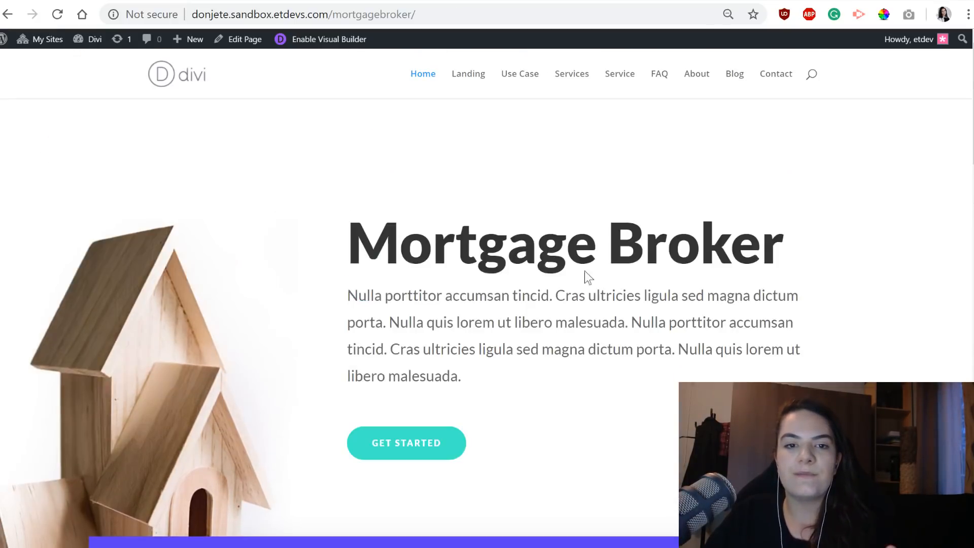
{"action": "scroll", "coordinate": [558, 203], "scroll_direction": "down", "scroll_amount": 1}
{"action": "scroll", "coordinate": [557, 167], "scroll_direction": "down", "scroll_amount": 5}
{"action": "scroll", "coordinate": [426, 254], "scroll_direction": "up", "scroll_amount": 6}
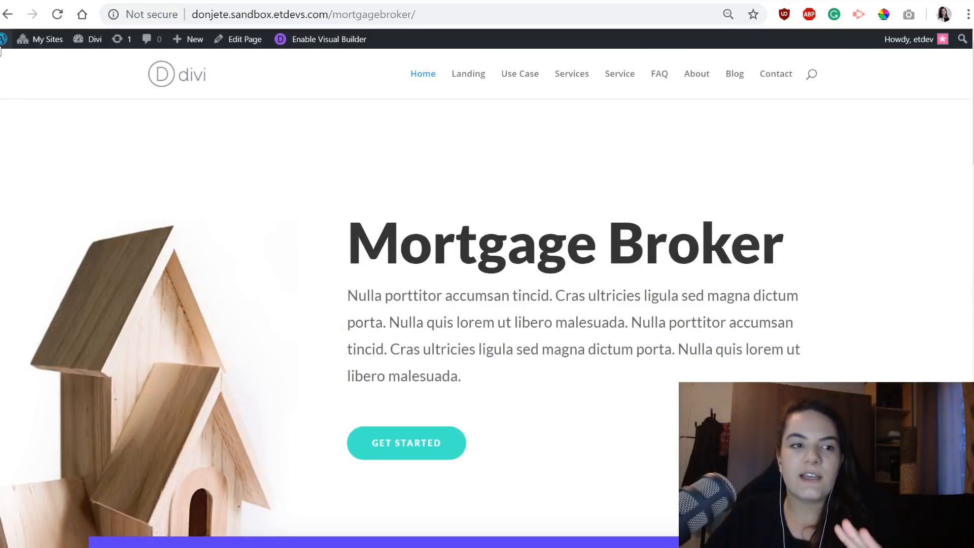
Open the Divi Theme Options in the WordPress admin area to check the Fixed Navigation Bar setting.
{"action": "left_click", "coordinate": [10, 60]}
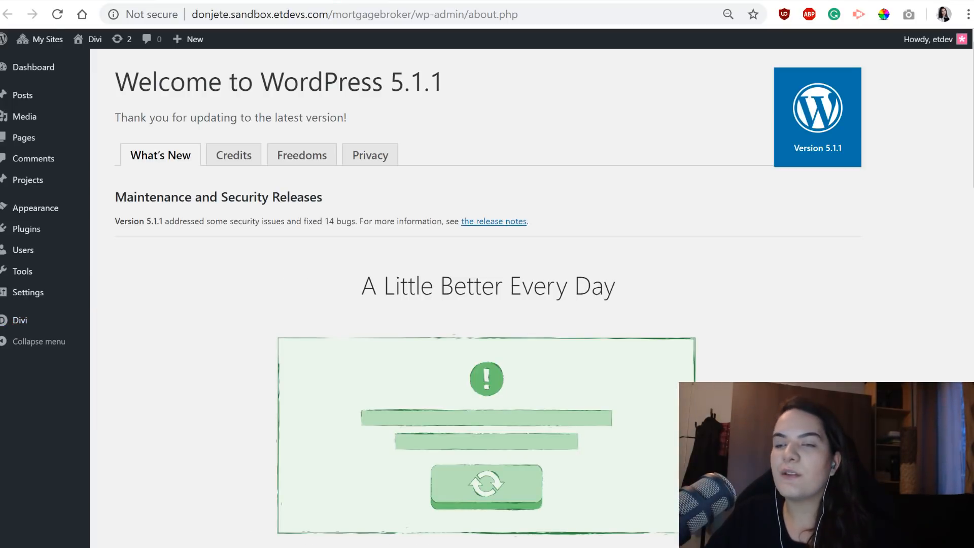
{"action": "mouse_move", "coordinate": [12, 318]}
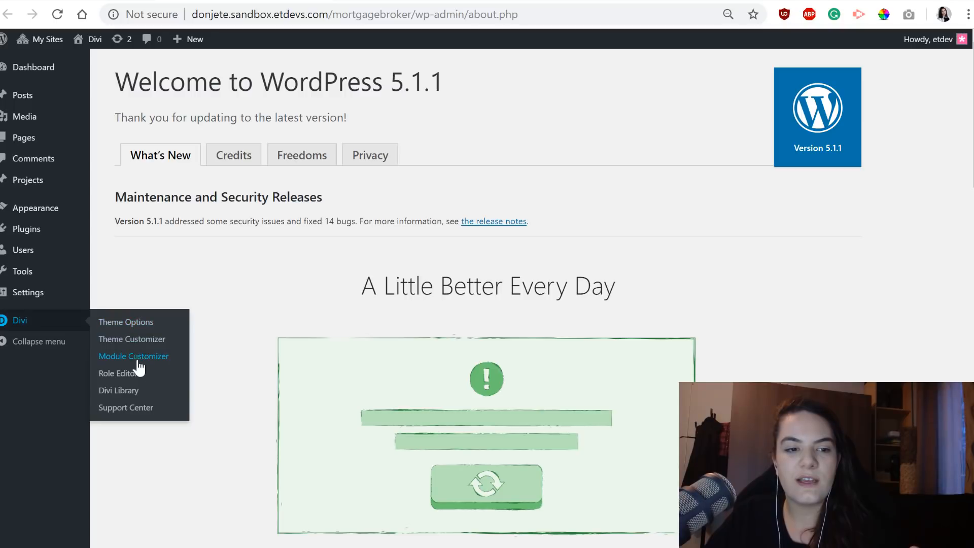
{"action": "left_click", "coordinate": [128, 326]}
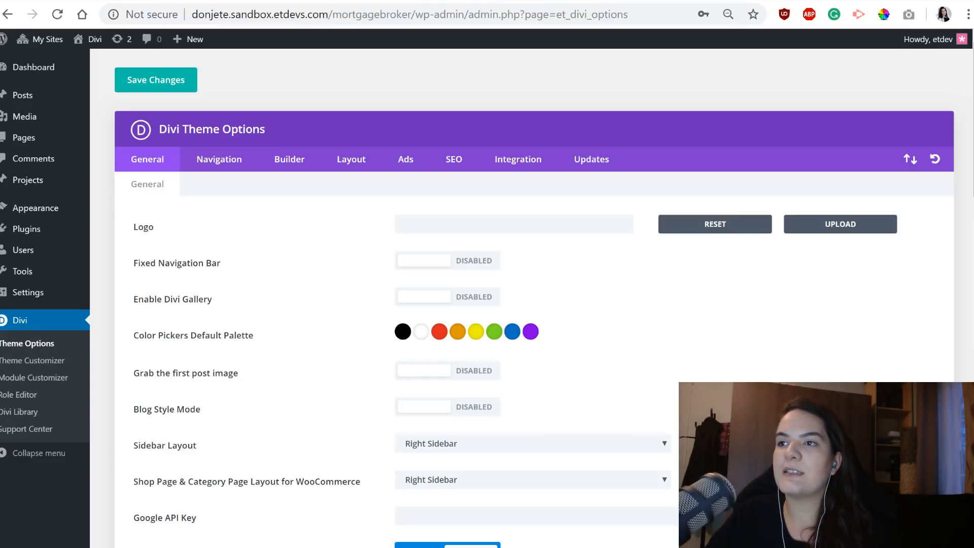
Return to the site's home page and enable the Divi Visual Builder on it.
{"action": "mouse_move", "coordinate": [83, 137]}
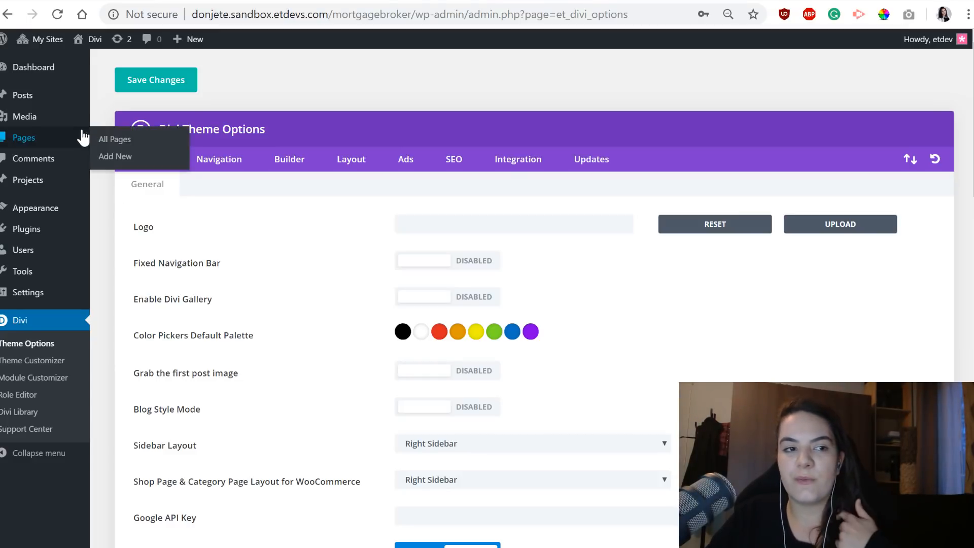
{"action": "left_click", "coordinate": [79, 40]}
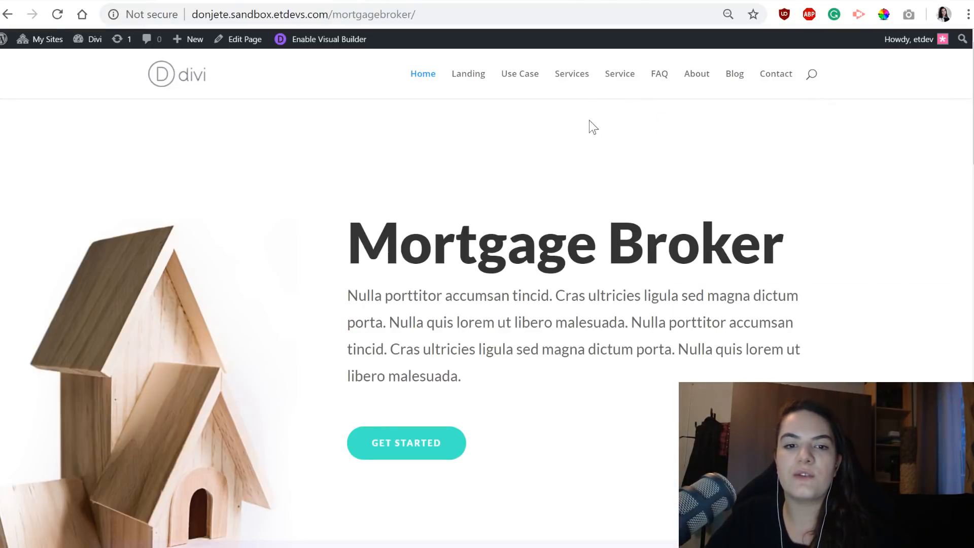
{"action": "scroll", "coordinate": [608, 203], "scroll_direction": "down", "scroll_amount": 2}
{"action": "scroll", "coordinate": [609, 206], "scroll_direction": "up", "scroll_amount": 2}
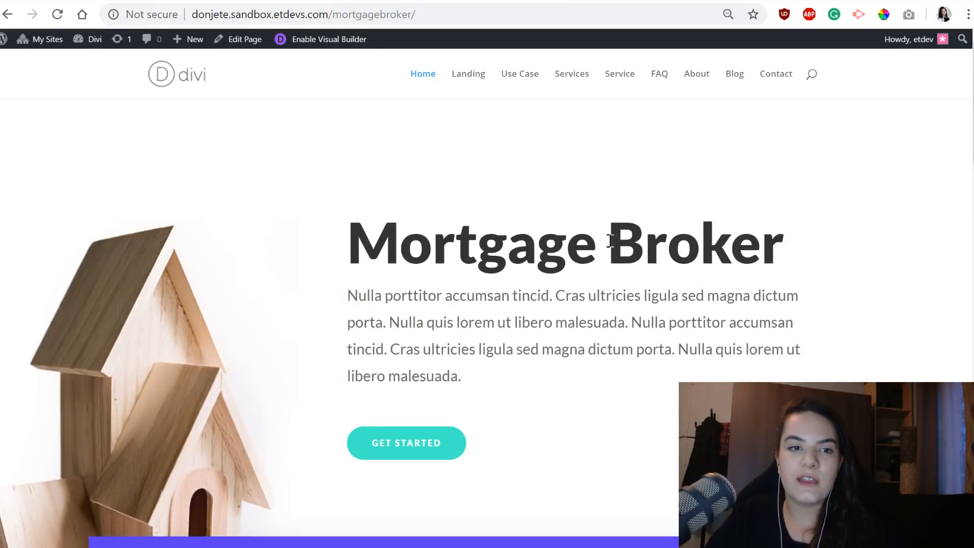
{"action": "scroll", "coordinate": [608, 279], "scroll_direction": "down", "scroll_amount": 3}
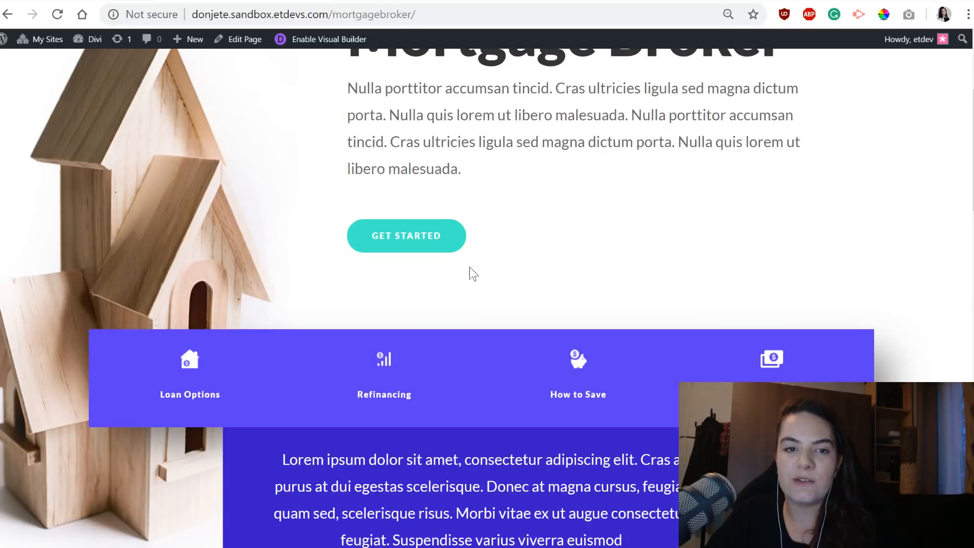
{"action": "scroll", "coordinate": [469, 267], "scroll_direction": "up", "scroll_amount": 3}
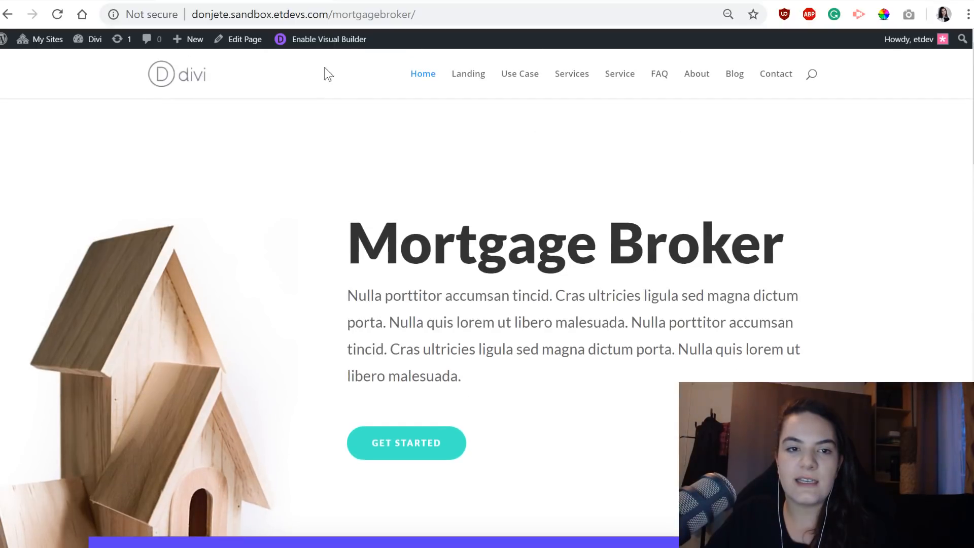
{"action": "left_click", "coordinate": [332, 38]}
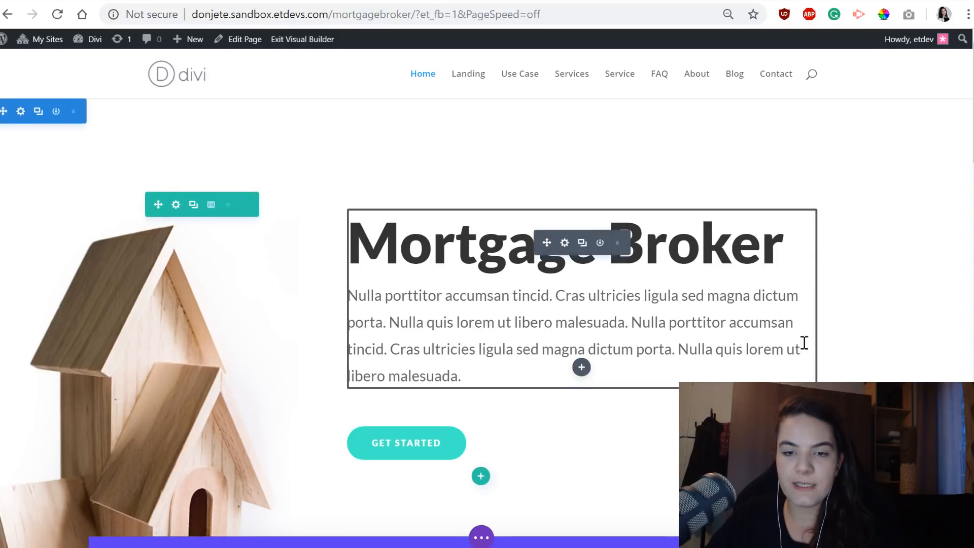
{"action": "scroll", "coordinate": [580, 202], "scroll_direction": "down", "scroll_amount": 7}
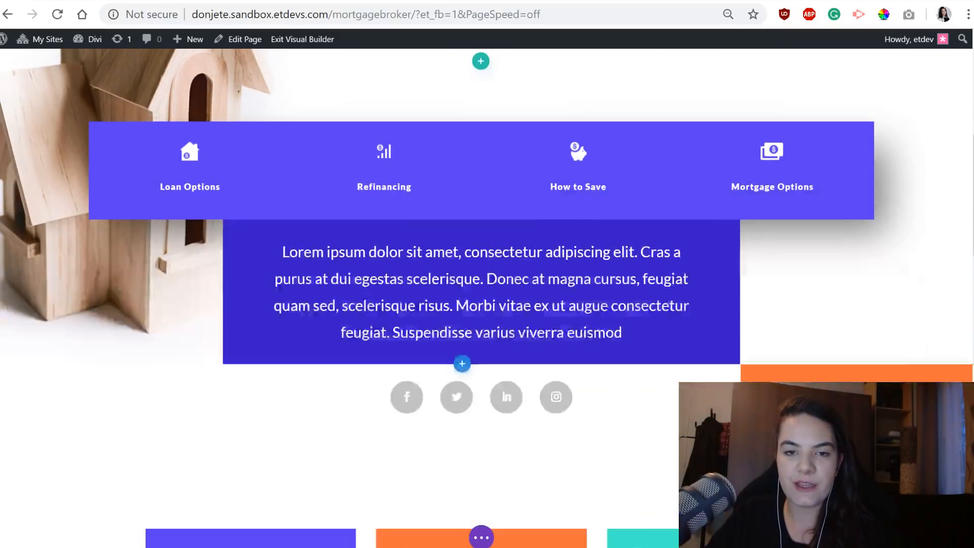
{"action": "scroll", "coordinate": [580, 202], "scroll_direction": "up", "scroll_amount": 7}
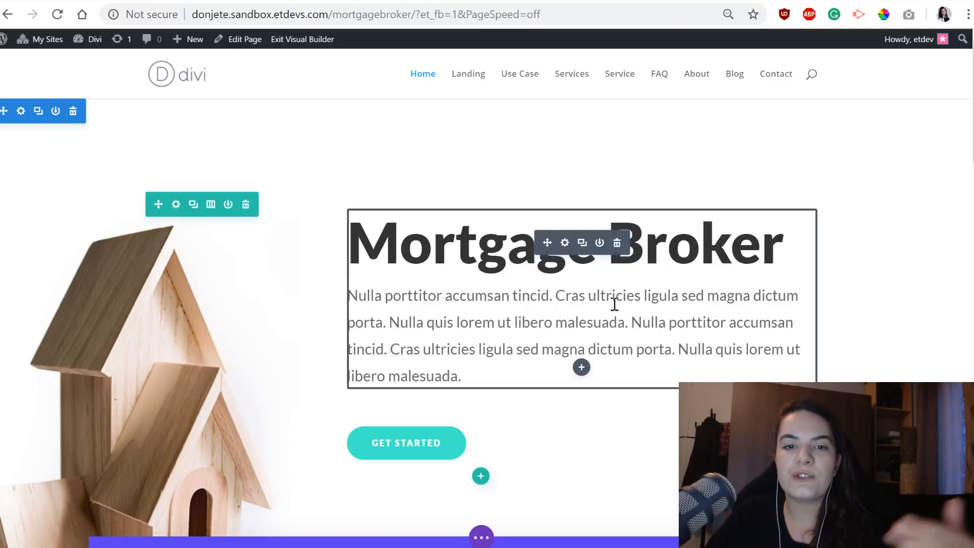
Add the custom CSS rule "#main-header { display: none; }" to the Home page's settings and apply it.
{"action": "left_click", "coordinate": [482, 539]}
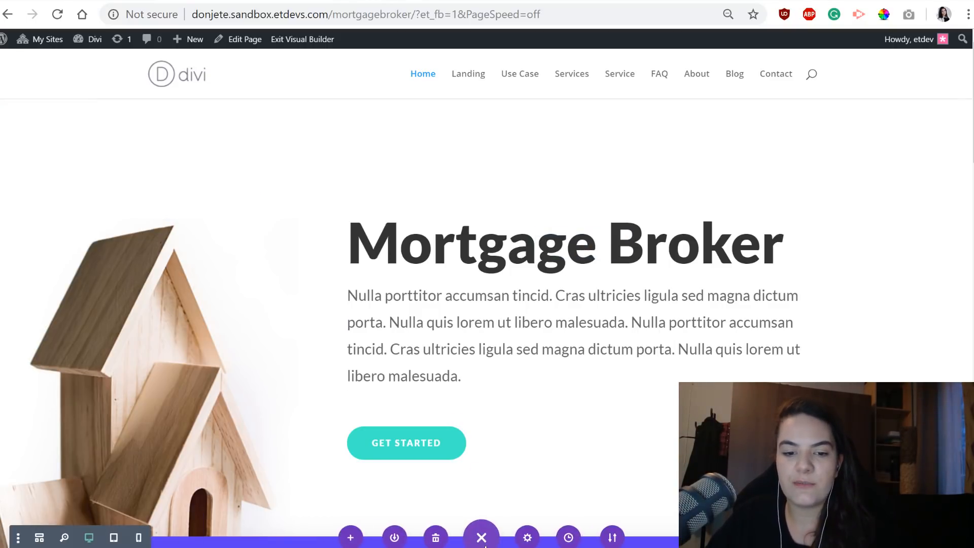
{"action": "left_click", "coordinate": [528, 538]}
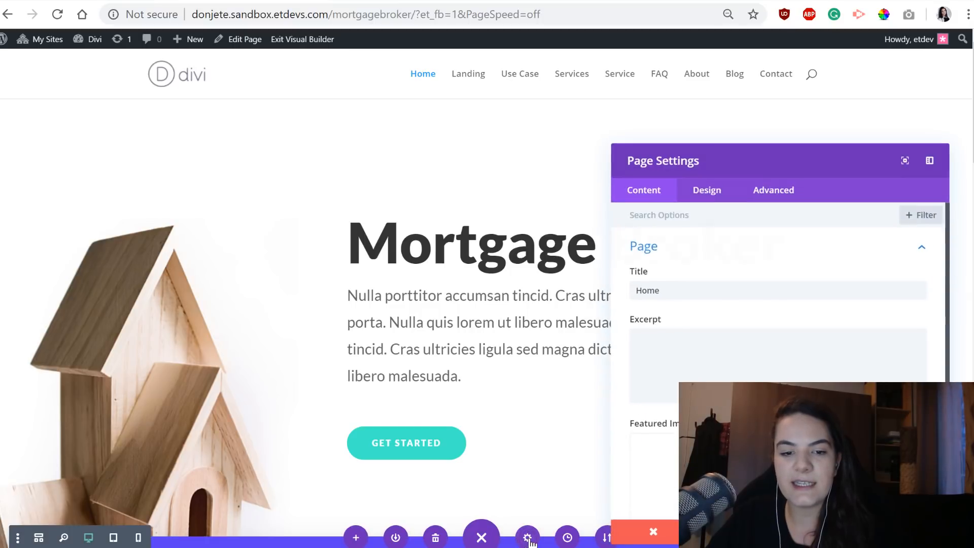
{"action": "left_click_drag", "start_coordinate": [687, 125], "coordinate": [686, 124]}
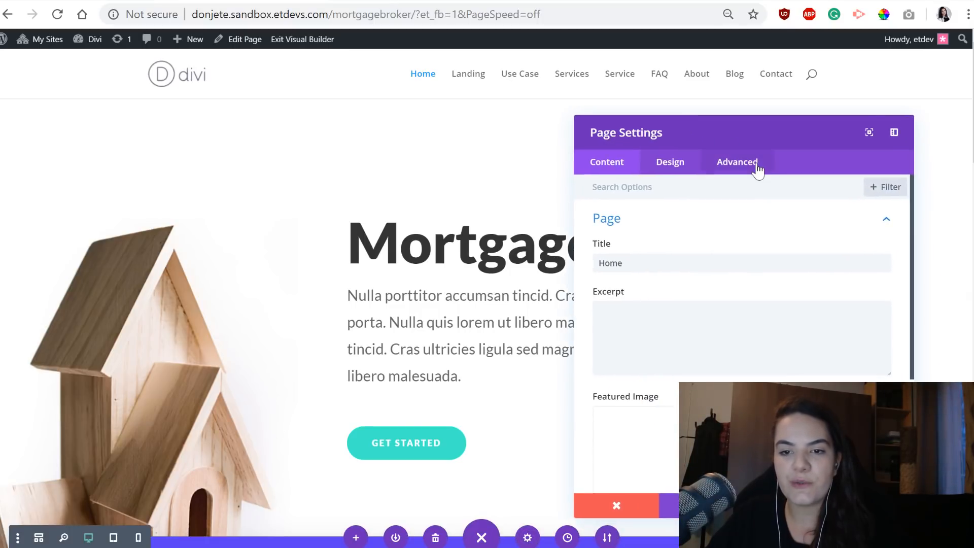
{"action": "left_click", "coordinate": [753, 165]}
{"action": "left_click", "coordinate": [702, 229]}
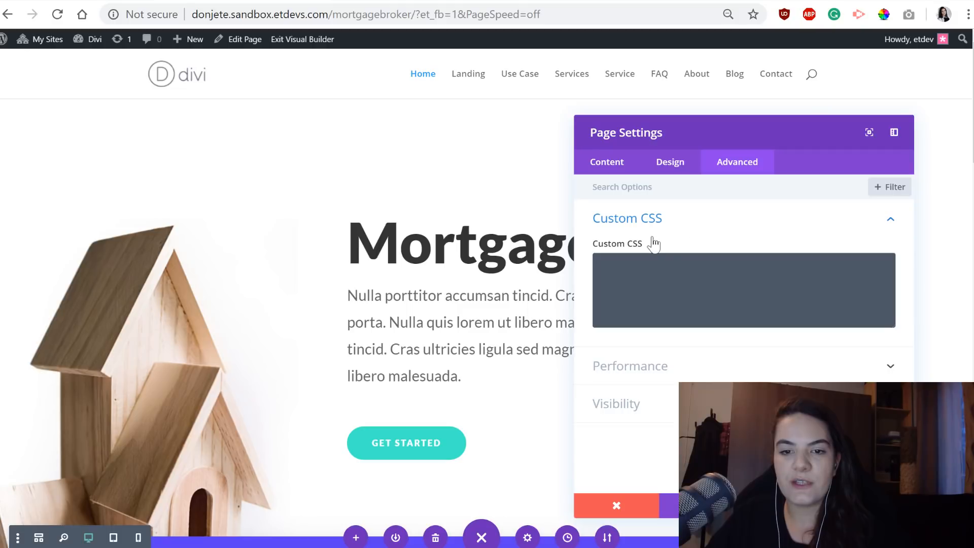
{"action": "left_click", "coordinate": [660, 279]}
{"action": "type", "text": "#main-header { display: none; }"}
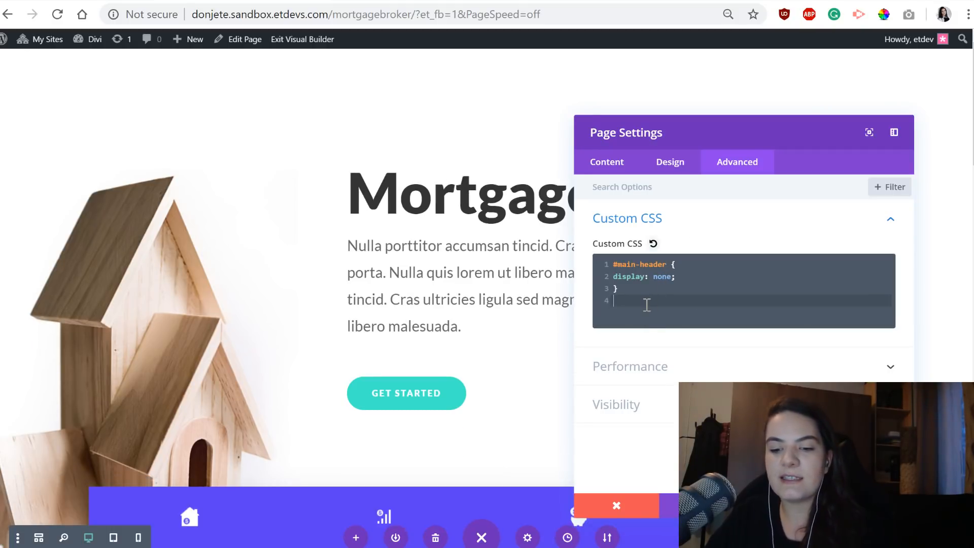
{"action": "key", "text": "BackSpace"}
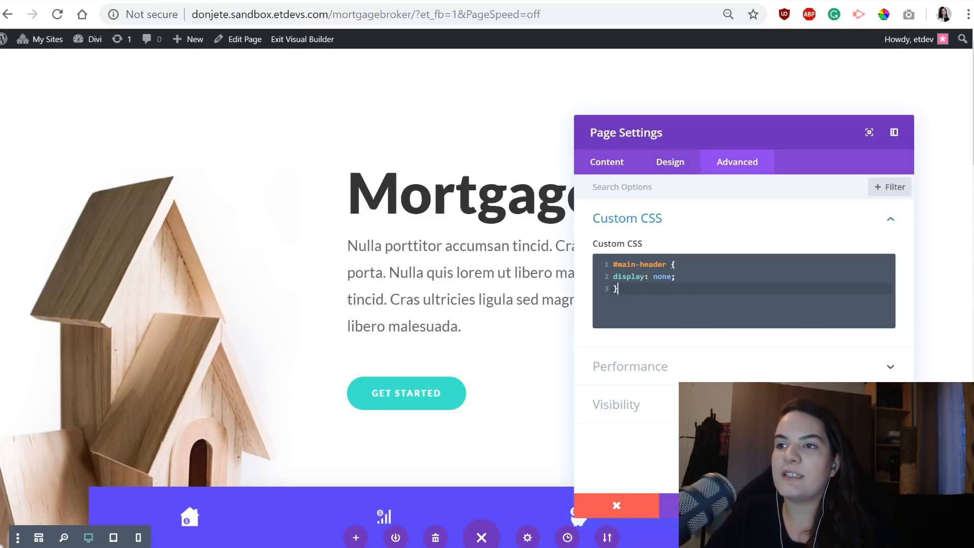
{"action": "left_click", "coordinate": [871, 505]}
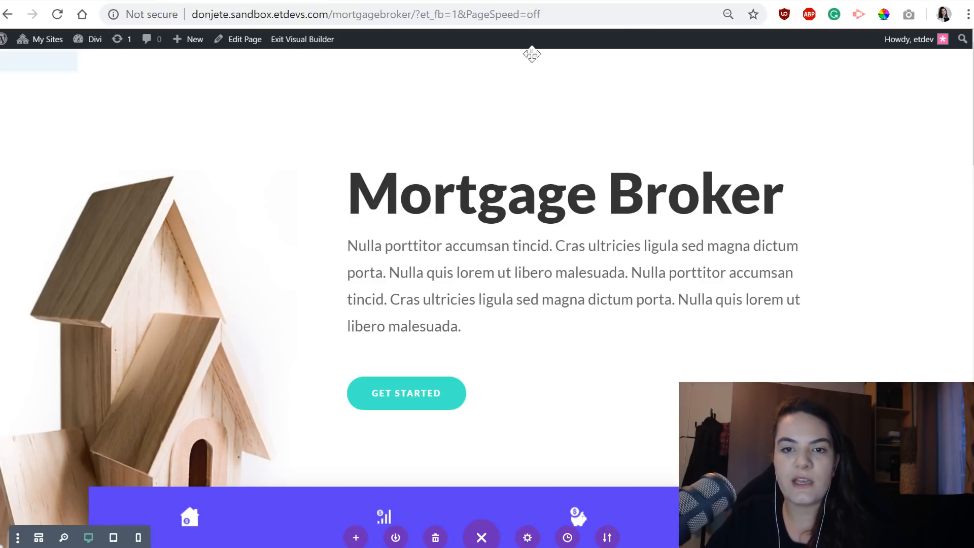
Preview the page at tablet and phone sizes, checking the hero row's design settings, and return to the desktop view.
{"action": "left_click", "coordinate": [113, 537]}
{"action": "left_click", "coordinate": [138, 539]}
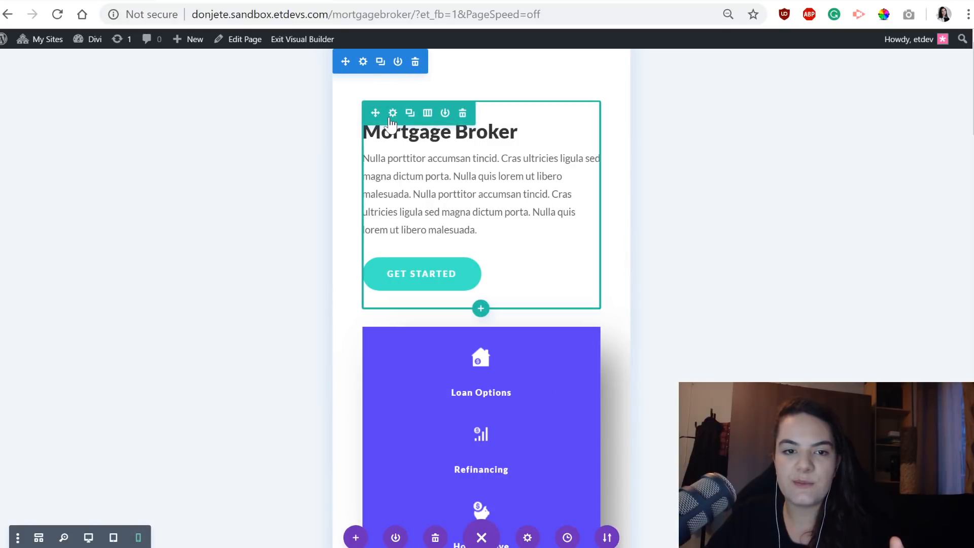
{"action": "left_click", "coordinate": [389, 110]}
{"action": "left_click", "coordinate": [675, 163]}
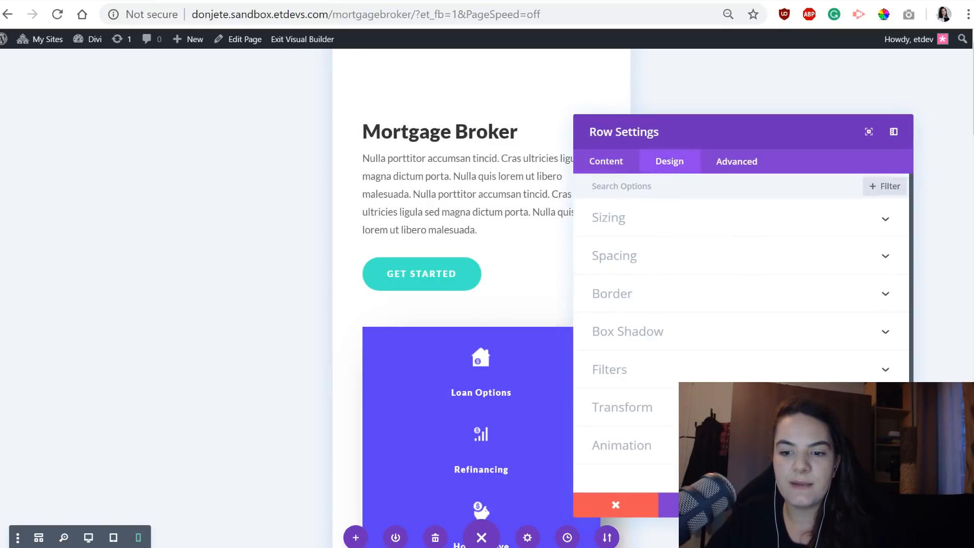
{"action": "left_click", "coordinate": [871, 504]}
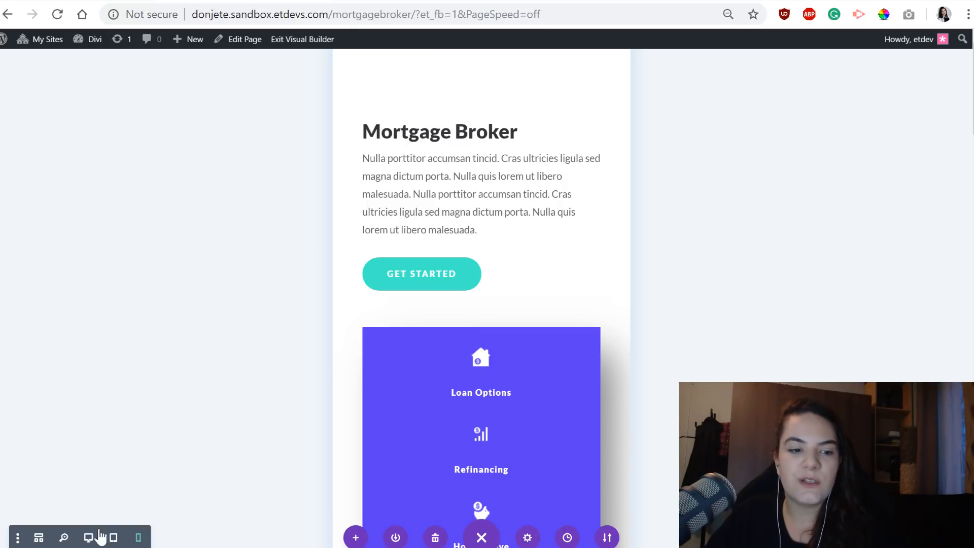
{"action": "left_click", "coordinate": [100, 532]}
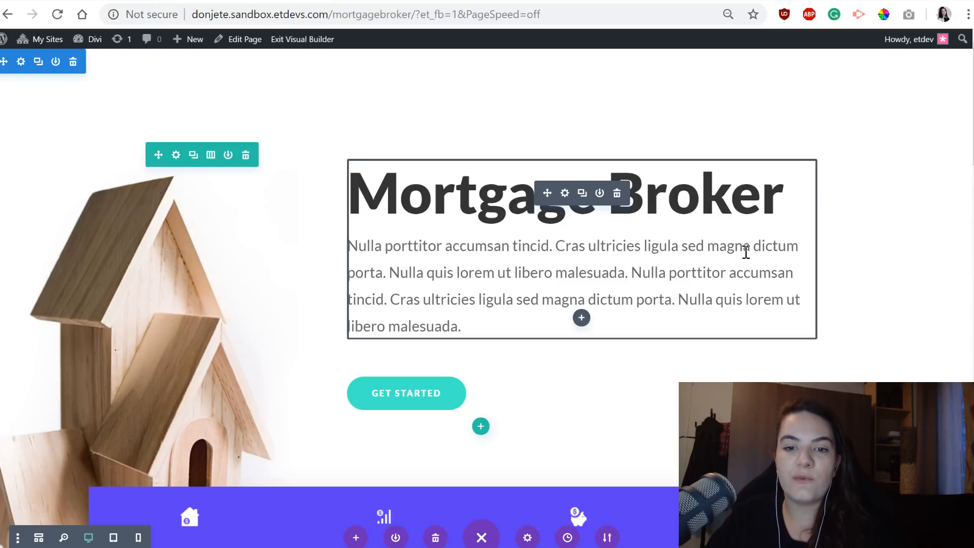
Add a regular section below the newsletter section at the page's end, without inserting a row in it.
{"action": "scroll", "coordinate": [576, 398], "scroll_direction": "down", "scroll_amount": 4}
{"action": "scroll", "coordinate": [516, 366], "scroll_direction": "up", "scroll_amount": 4}
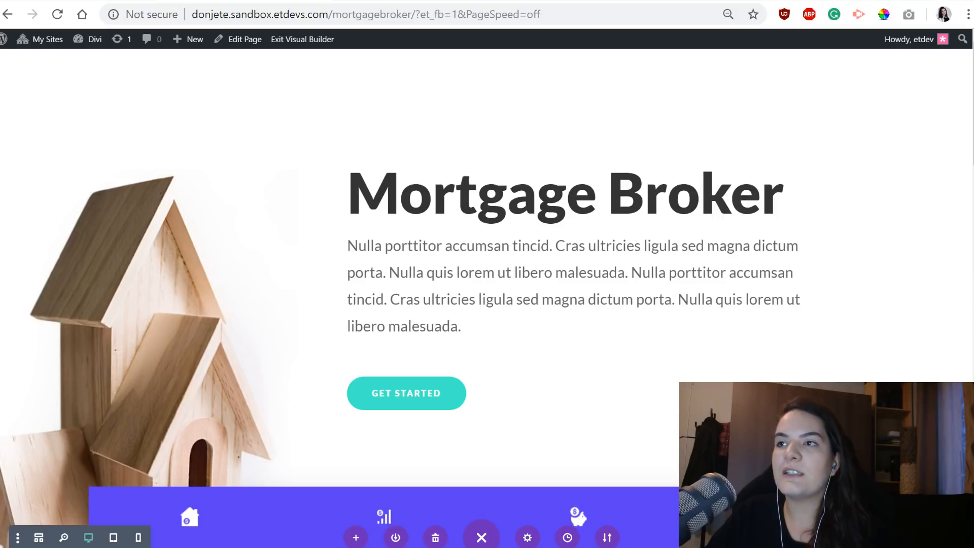
{"action": "scroll", "coordinate": [569, 193], "scroll_direction": "down", "scroll_amount": 10}
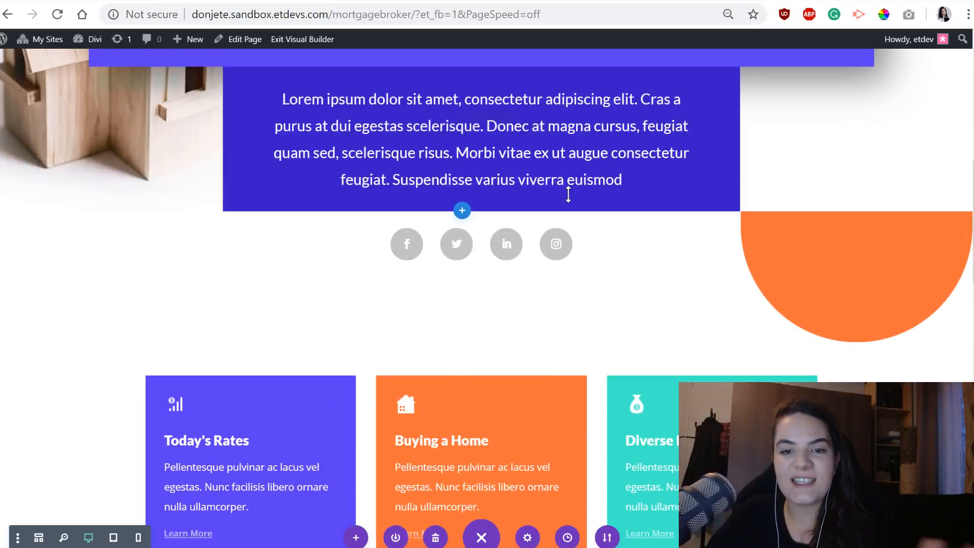
{"action": "scroll", "coordinate": [568, 194], "scroll_direction": "down", "scroll_amount": 5}
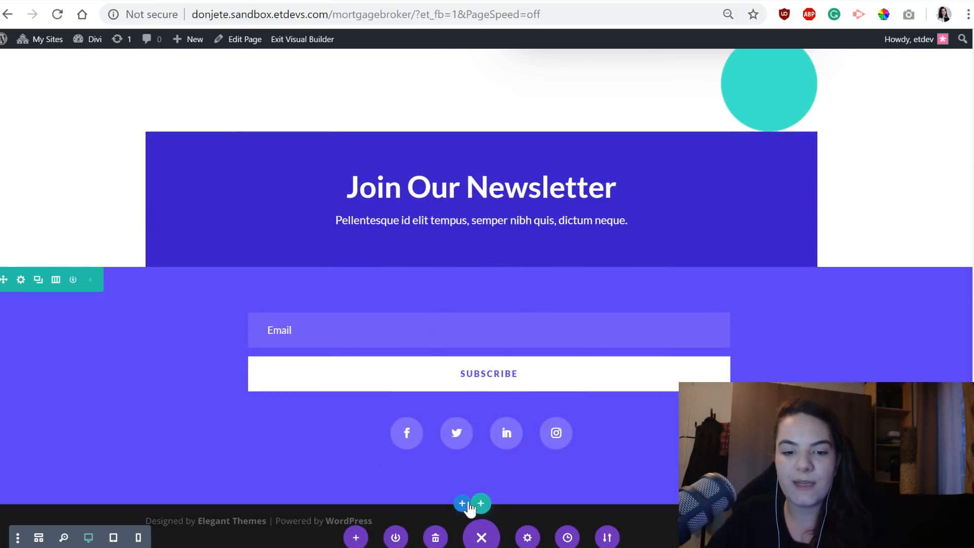
{"action": "left_click", "coordinate": [462, 502]}
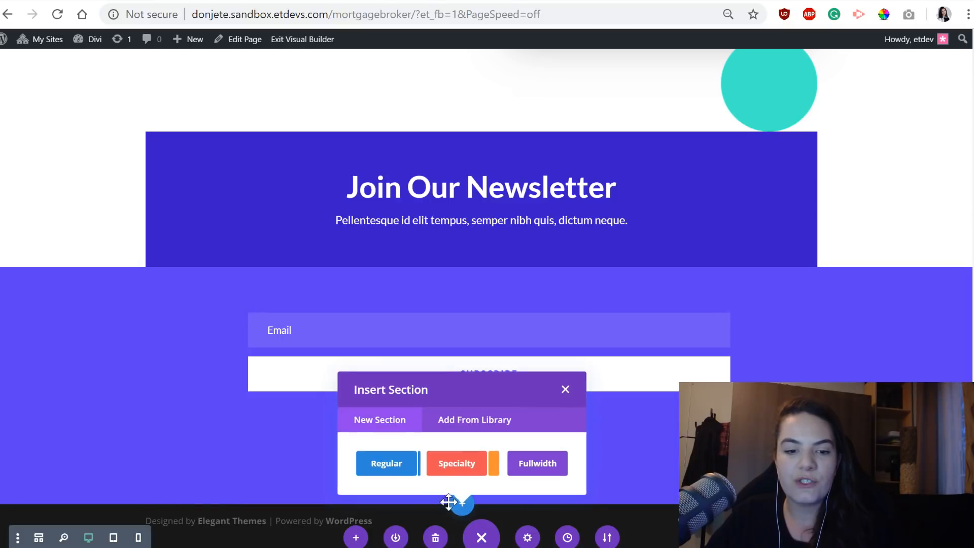
{"action": "left_click", "coordinate": [388, 462]}
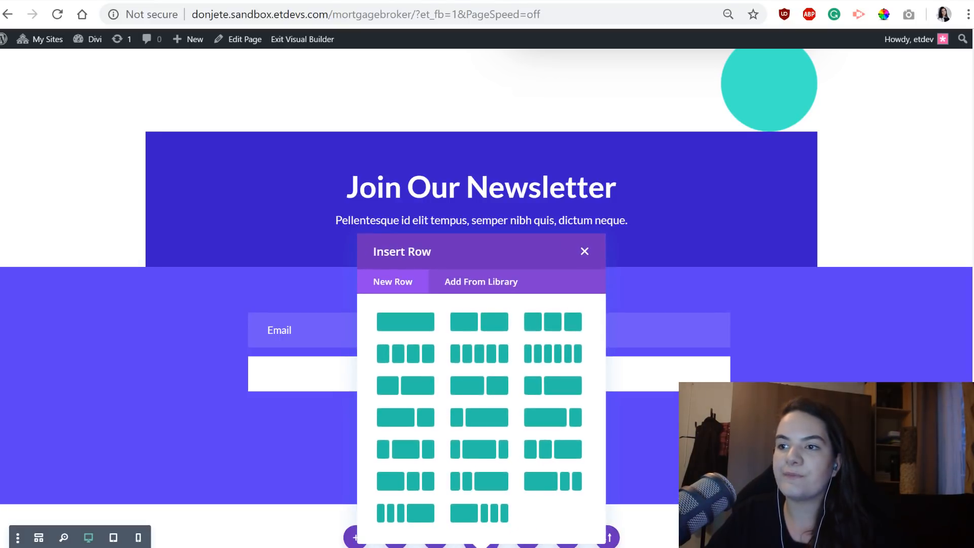
{"action": "left_click", "coordinate": [584, 251]}
{"action": "scroll", "coordinate": [393, 417], "scroll_direction": "down", "scroll_amount": 2}
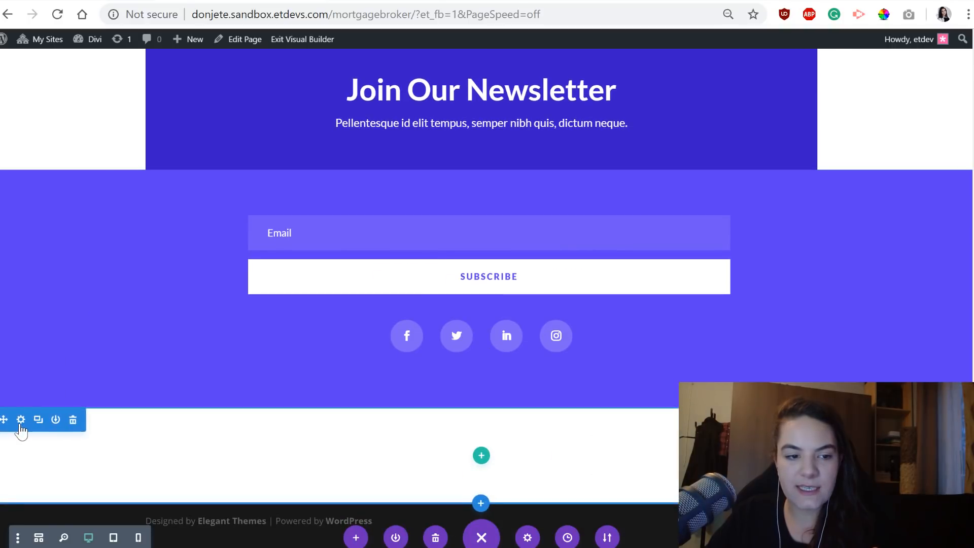
Set the new section's top and bottom padding to 0px and save its settings.
{"action": "left_click", "coordinate": [22, 428]}
{"action": "left_click", "coordinate": [671, 163]}
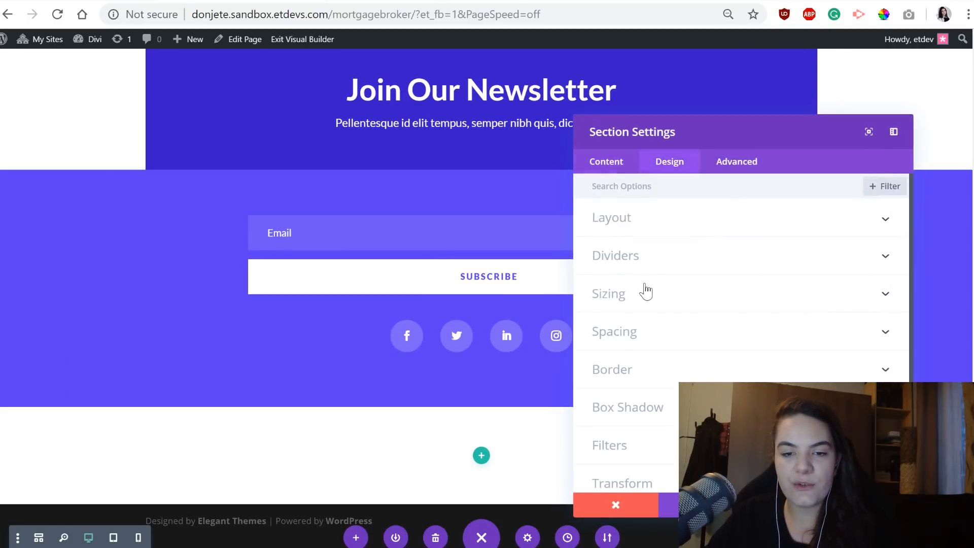
{"action": "left_click", "coordinate": [640, 333]}
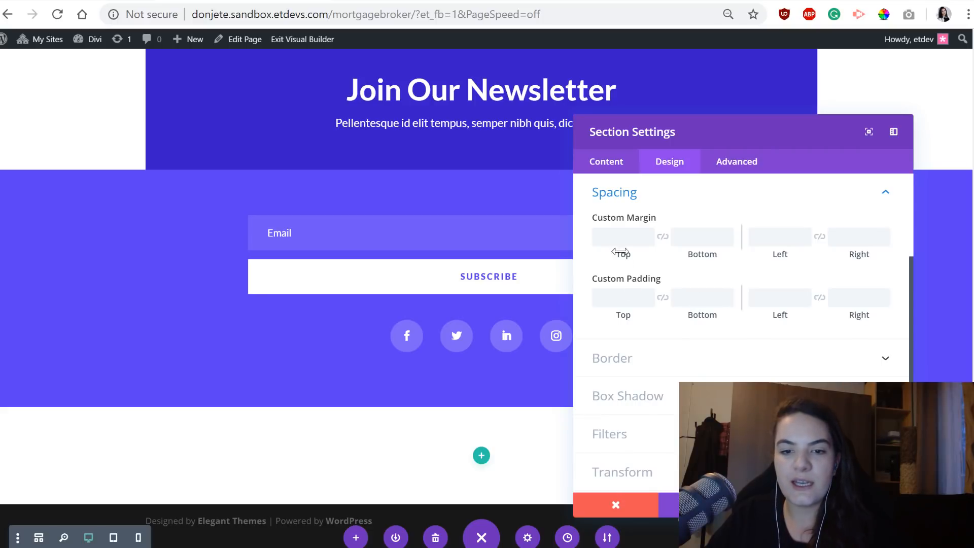
{"action": "left_click", "coordinate": [608, 296]}
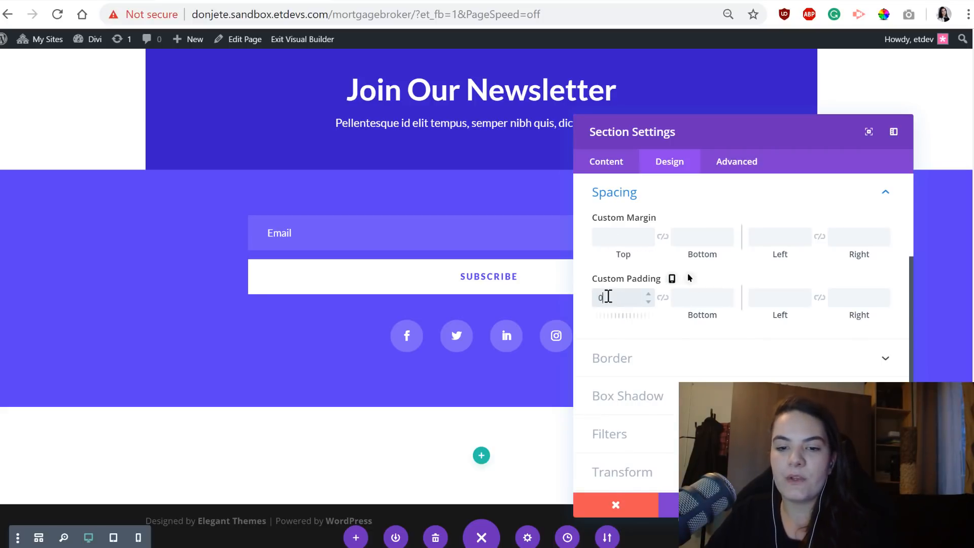
{"action": "type", "text": "0"}
{"action": "left_click", "coordinate": [661, 297]}
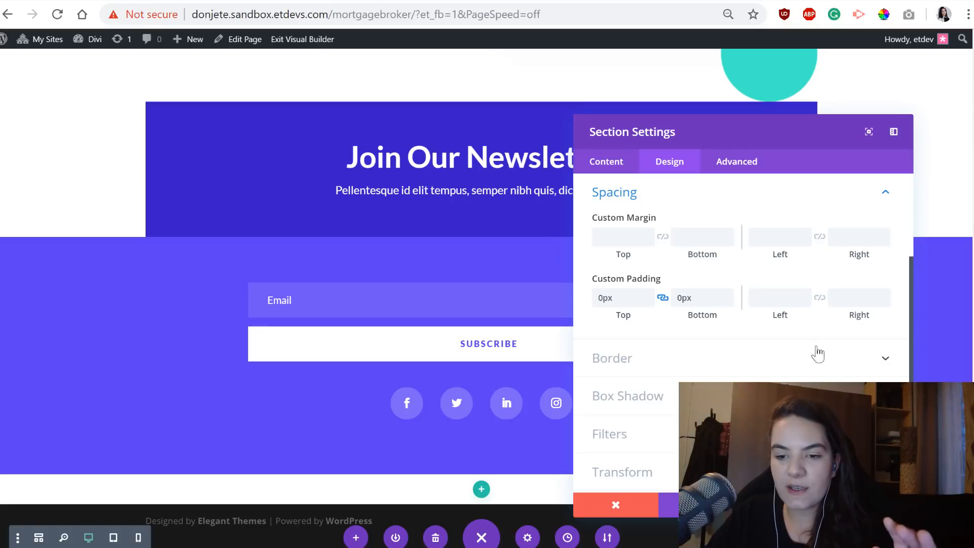
{"action": "left_click", "coordinate": [761, 471]}
{"action": "left_click", "coordinate": [870, 505]}
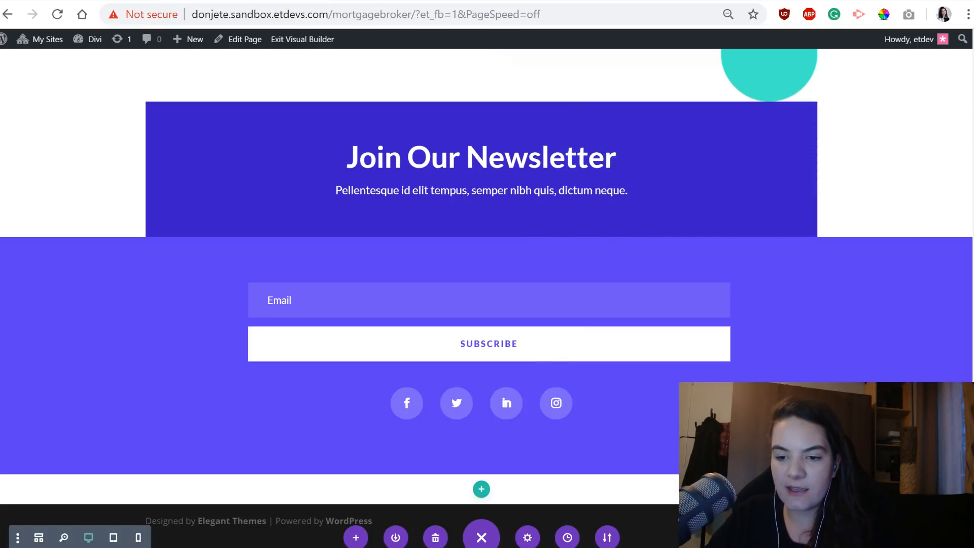
Insert a single-column row into the new section in wireframe view and look at the finished header on the example landing page.
{"action": "mouse_move", "coordinate": [482, 489]}
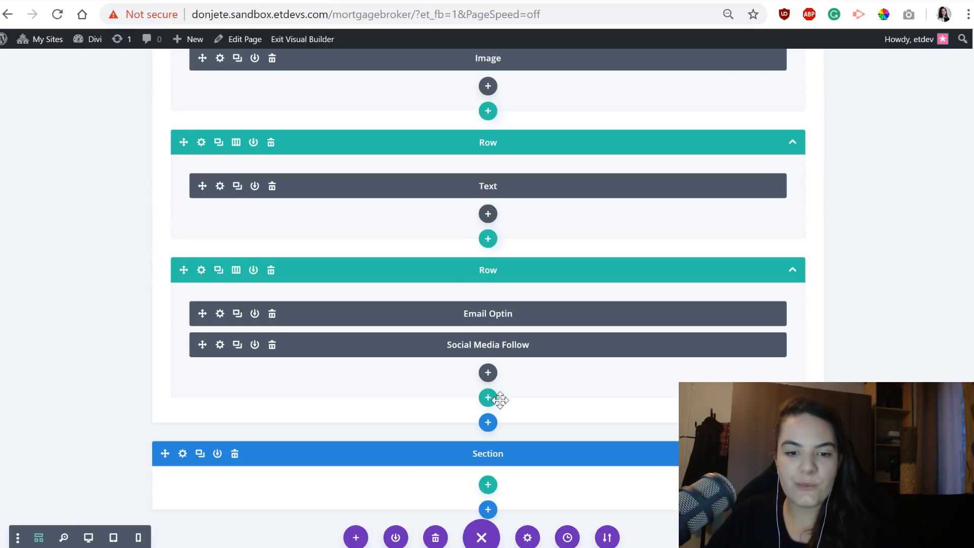
{"action": "left_click", "coordinate": [476, 483]}
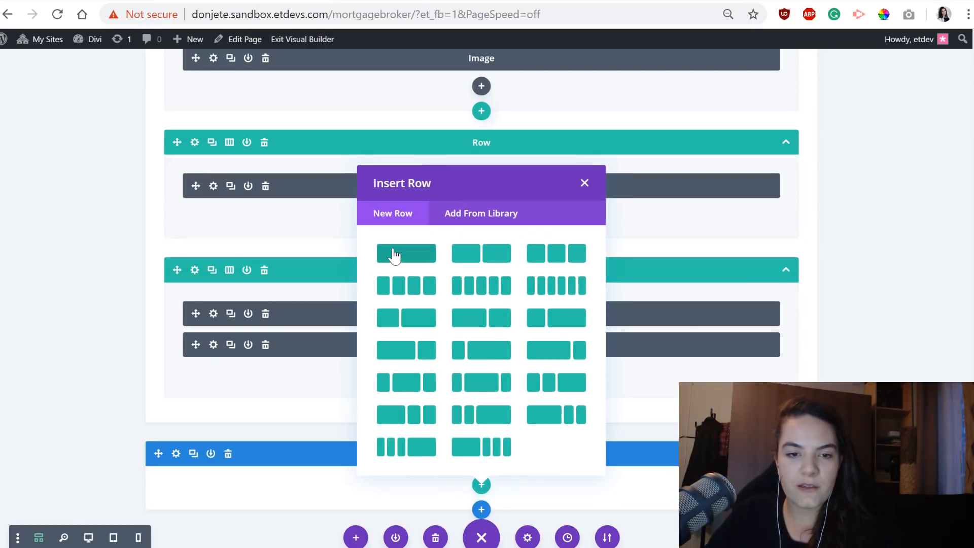
{"action": "left_click", "coordinate": [393, 254]}
{"action": "left_click", "coordinate": [580, 91]}
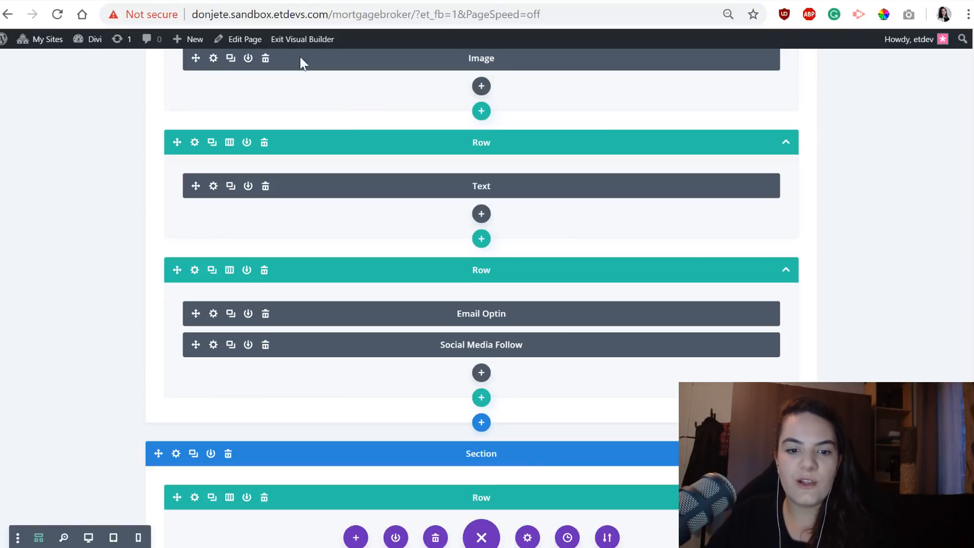
{"action": "scroll", "coordinate": [436, 263], "scroll_direction": "down", "scroll_amount": 2}
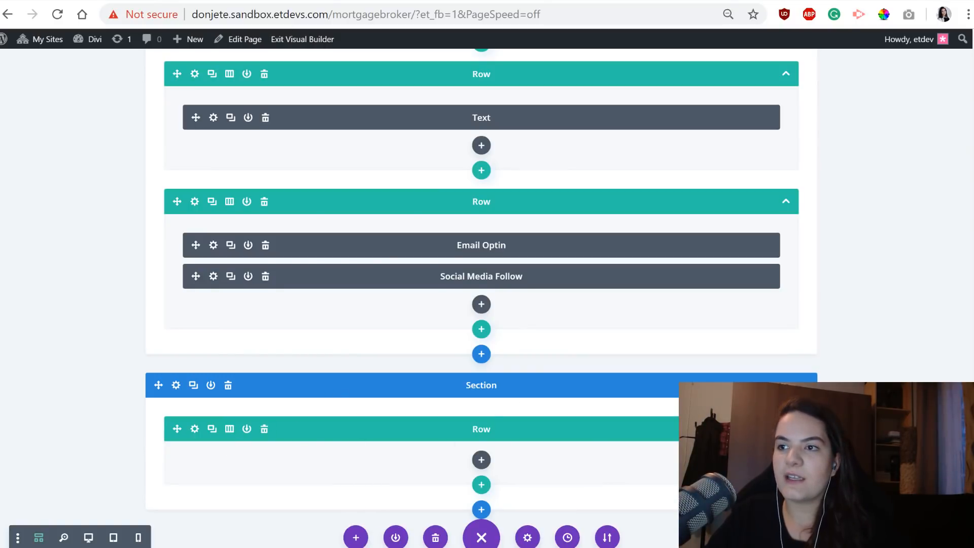
Give the new section's row a white background color (#ffffff).
{"action": "left_click", "coordinate": [195, 428]}
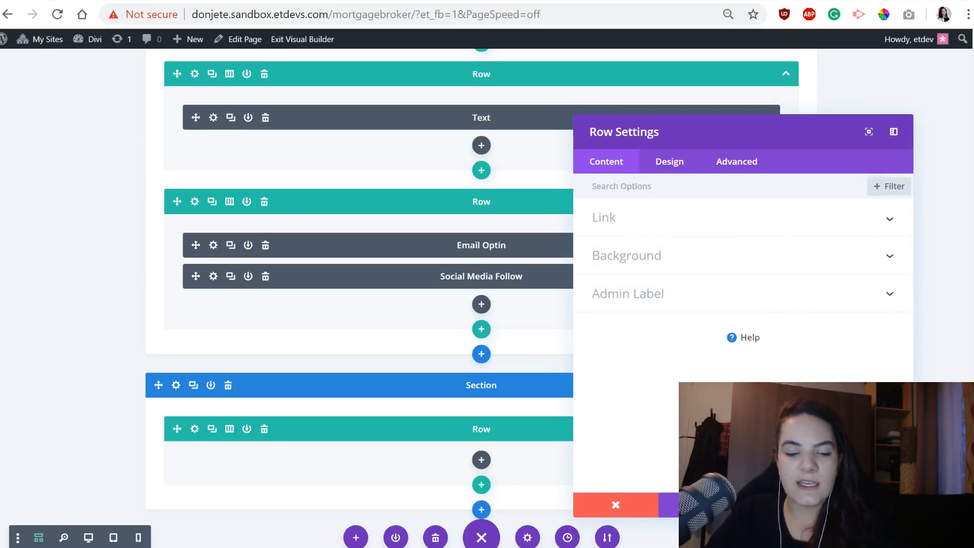
{"action": "left_click", "coordinate": [755, 257]}
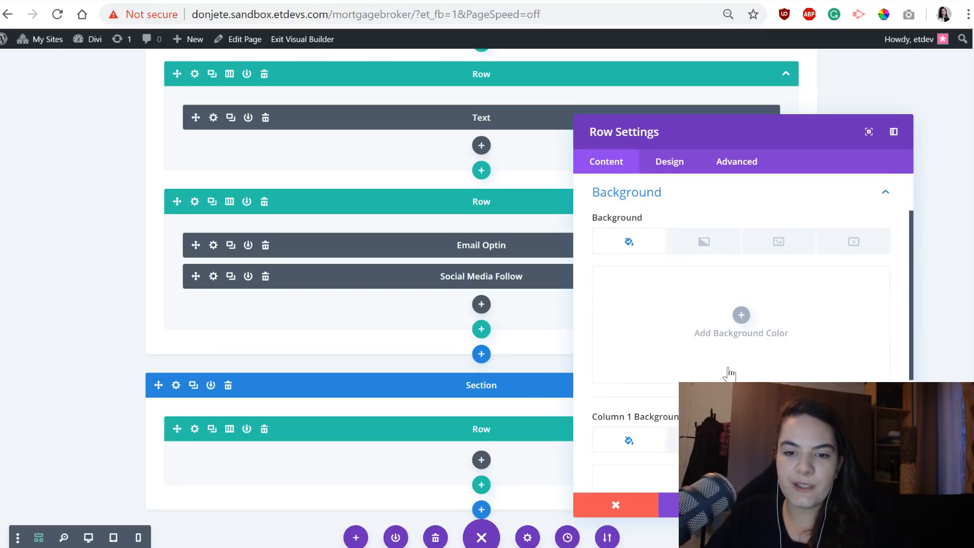
{"action": "scroll", "coordinate": [729, 373], "scroll_direction": "down", "scroll_amount": 3}
{"action": "left_click", "coordinate": [674, 203]}
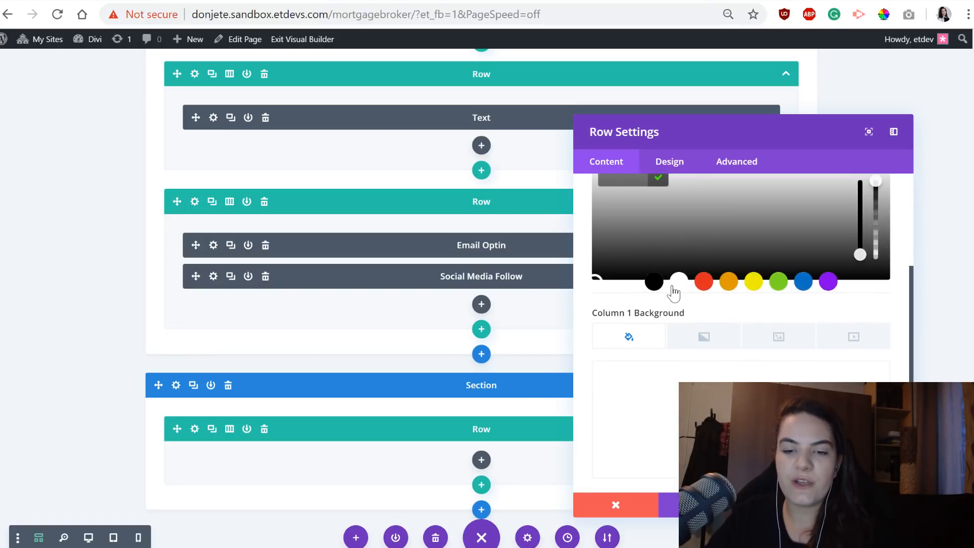
{"action": "scroll", "coordinate": [326, 311], "scroll_direction": "up", "scroll_amount": 2}
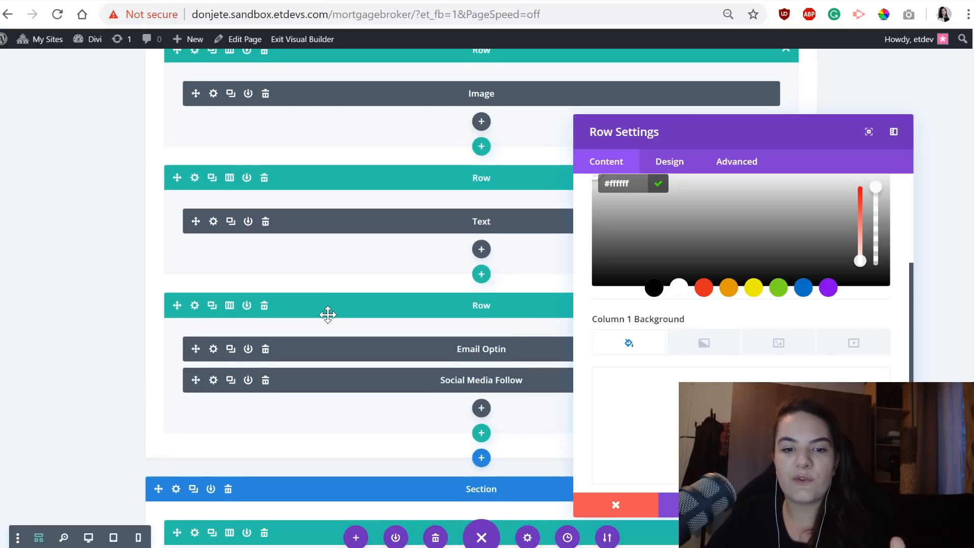
{"action": "scroll", "coordinate": [328, 315], "scroll_direction": "down", "scroll_amount": 2}
{"action": "scroll", "coordinate": [744, 184], "scroll_direction": "up", "scroll_amount": 2}
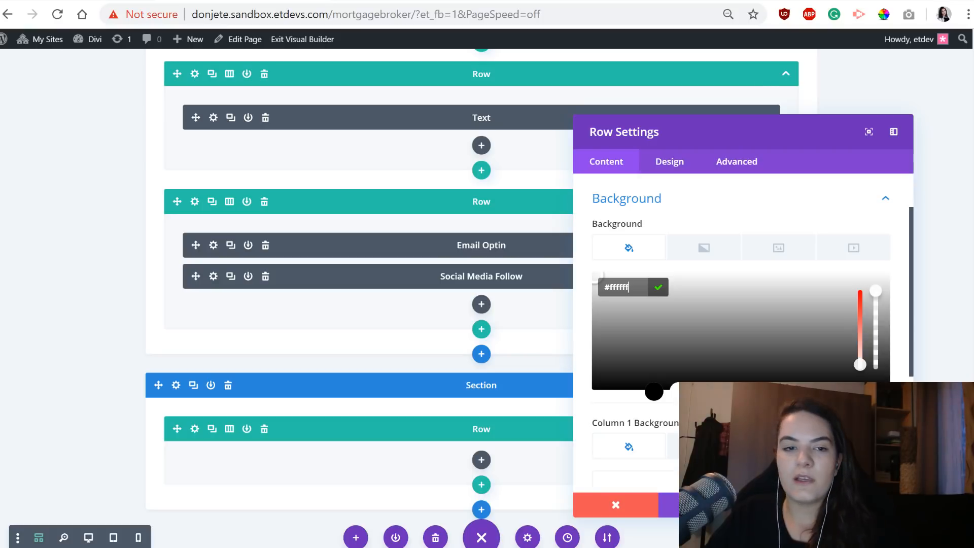
Enable a custom gutter width for the new row and set it to 1.
{"action": "left_click", "coordinate": [674, 162]}
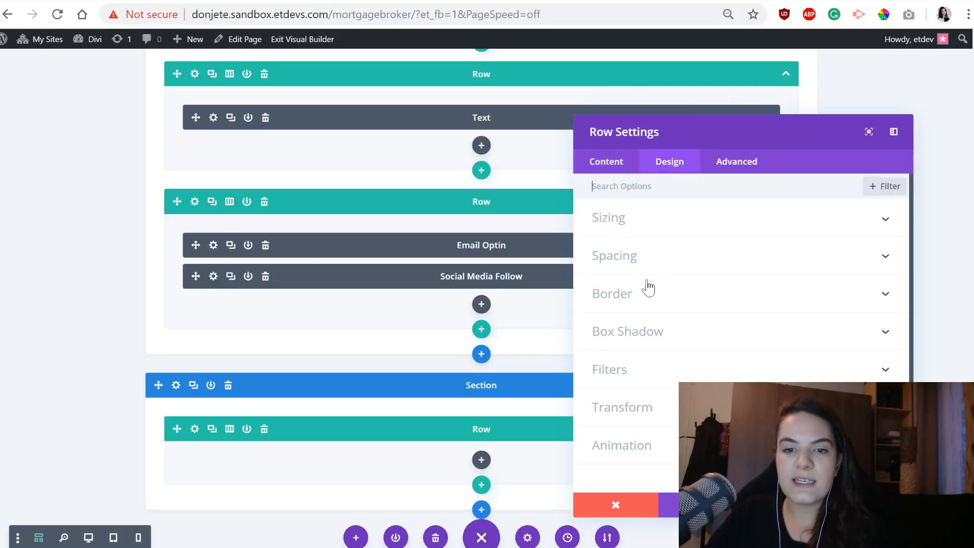
{"action": "left_click", "coordinate": [645, 222]}
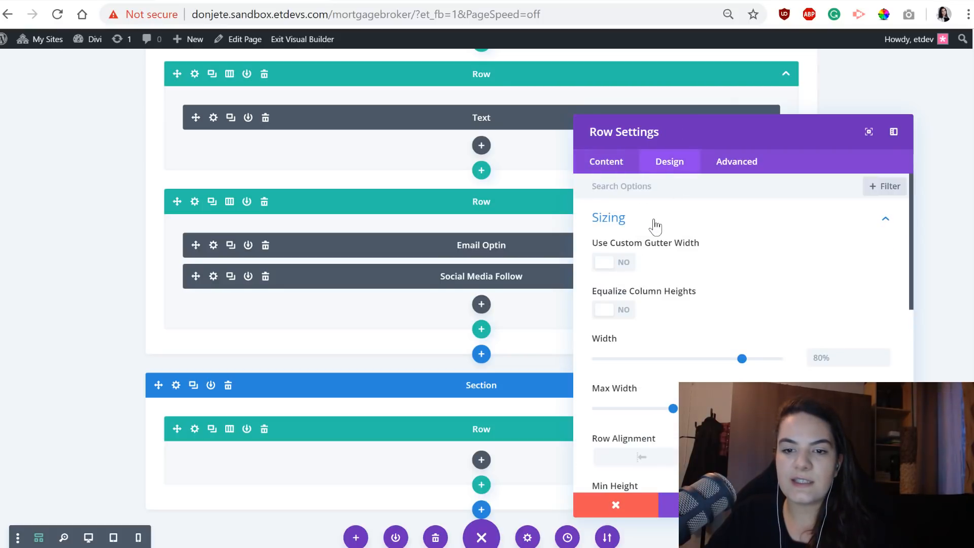
{"action": "left_click", "coordinate": [614, 263]}
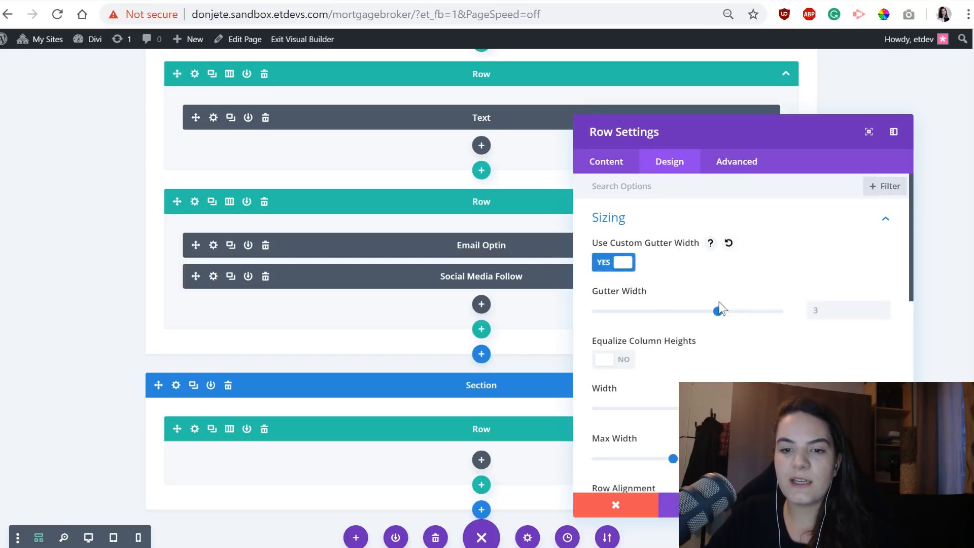
{"action": "double_click", "coordinate": [884, 314]}
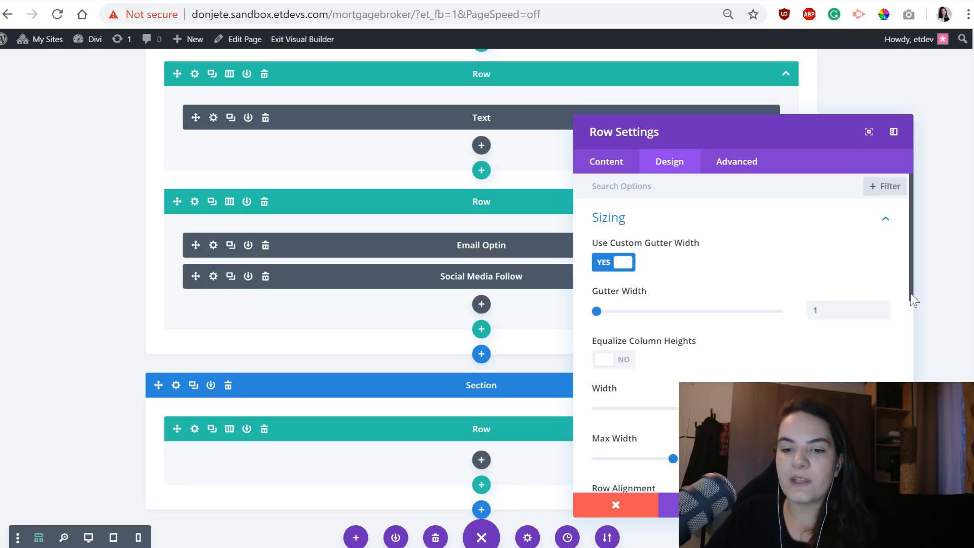
Set both the row's width and its max width to 100%.
{"action": "scroll", "coordinate": [822, 355], "scroll_direction": "down", "scroll_amount": 3}
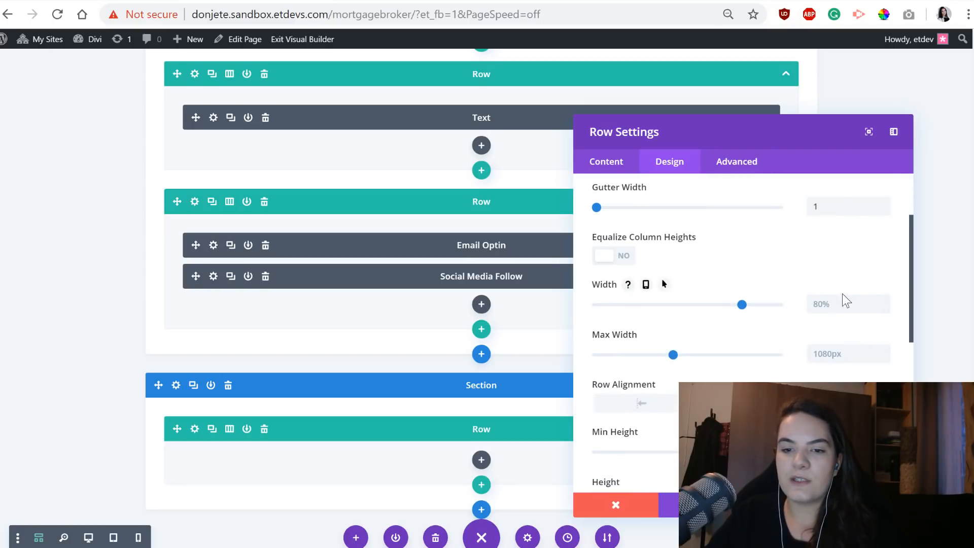
{"action": "left_click", "coordinate": [843, 298]}
{"action": "type", "text": "100"}
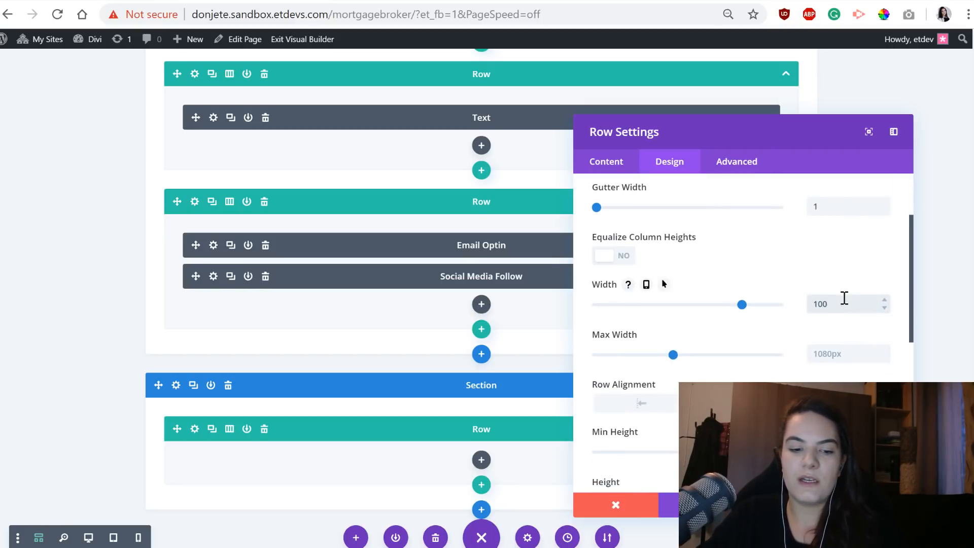
{"action": "type", "text": "%%"}
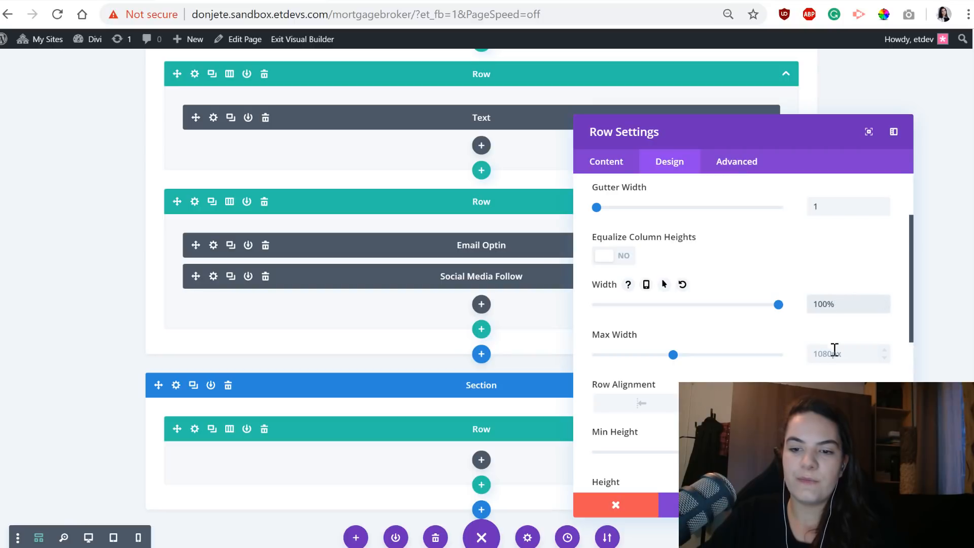
{"action": "left_click", "coordinate": [833, 352]}
{"action": "type", "text": "100"}
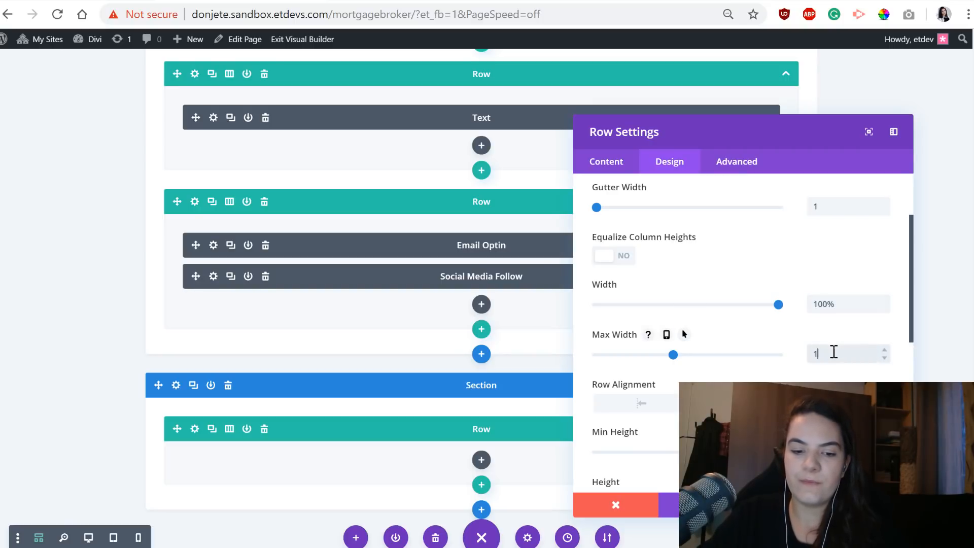
Show the new row at the page's end in desktop view and move the Row Settings window higher.
{"action": "left_click", "coordinate": [88, 537]}
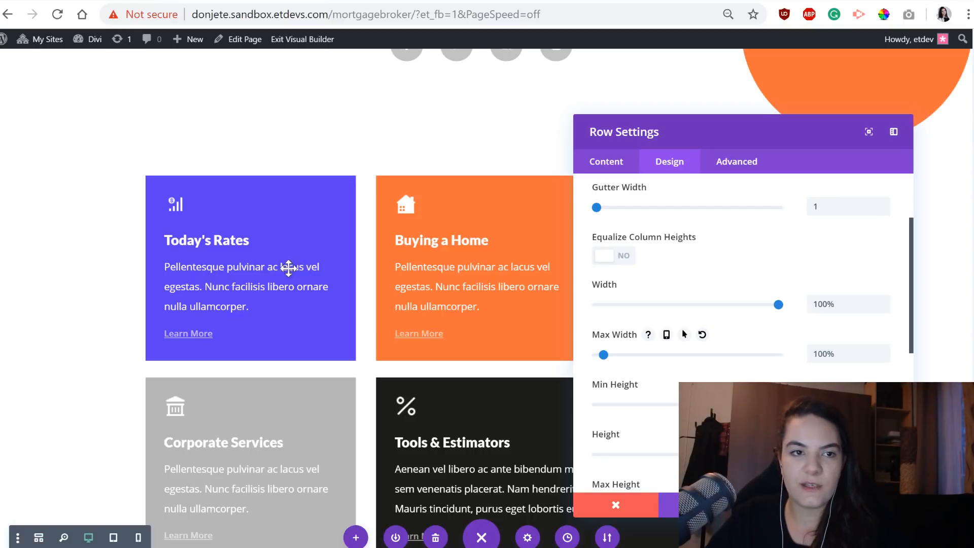
{"action": "scroll", "coordinate": [354, 326], "scroll_direction": "down", "scroll_amount": 15}
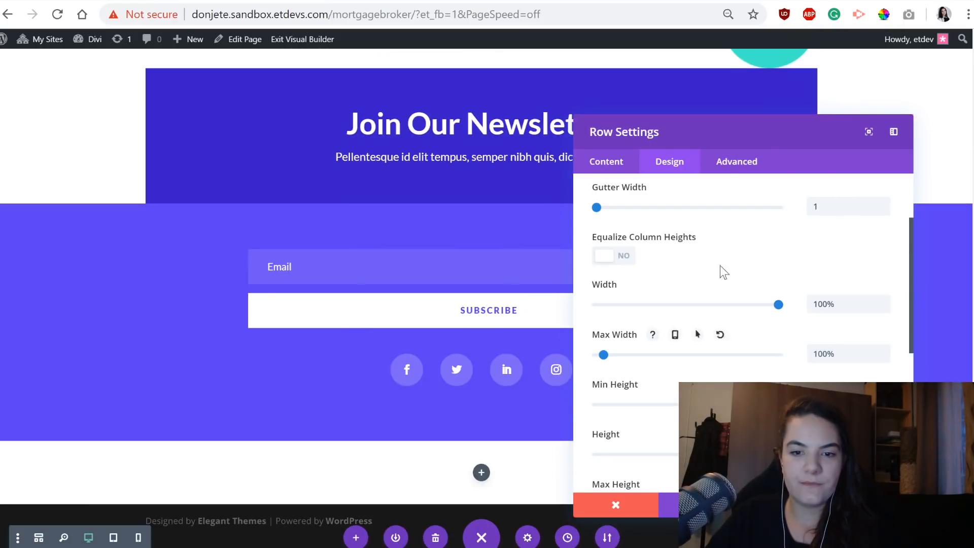
{"action": "left_click_drag", "start_coordinate": [725, 125], "coordinate": [710, 33]}
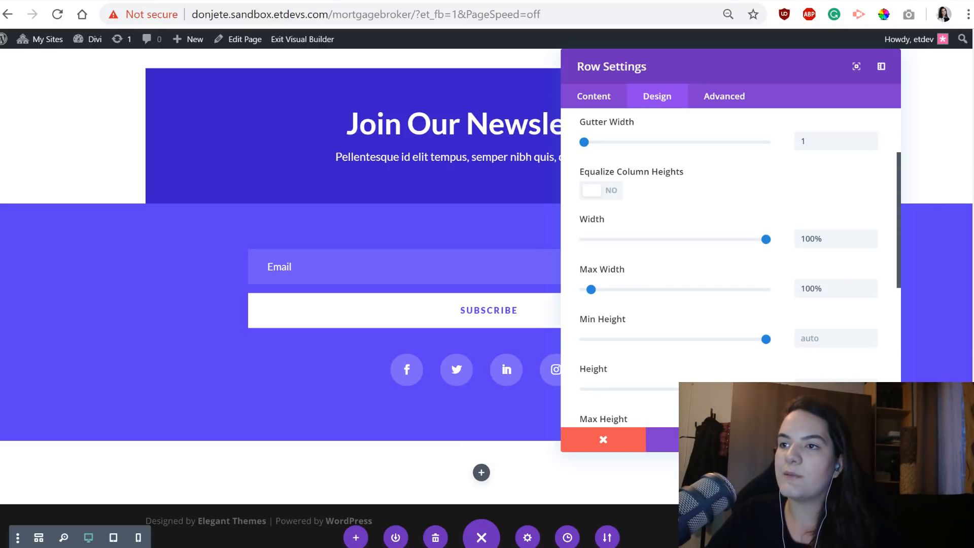
Set the new row's top and bottom custom padding to 0px, with the two values linked.
{"action": "scroll", "coordinate": [598, 378], "scroll_direction": "down", "scroll_amount": 5}
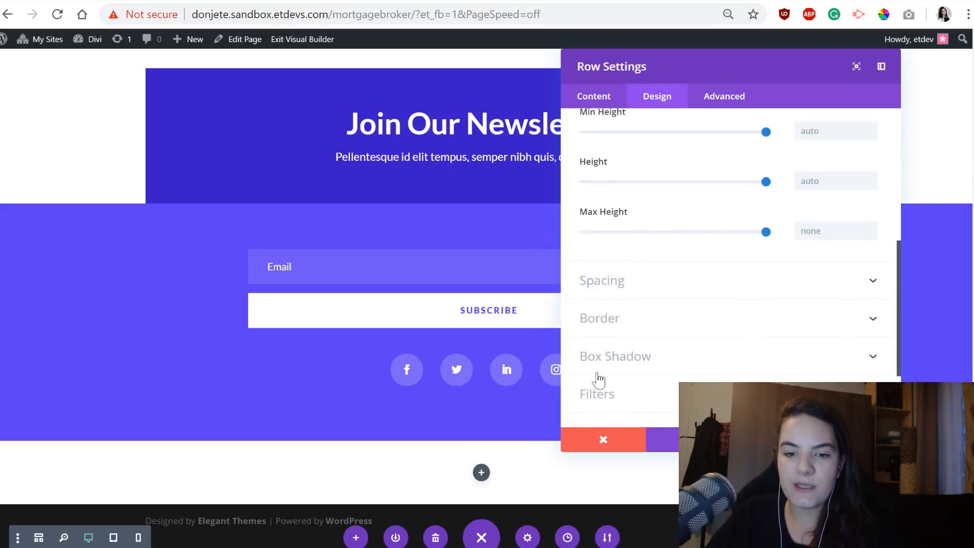
{"action": "left_click", "coordinate": [657, 283]}
{"action": "left_click", "coordinate": [626, 232]}
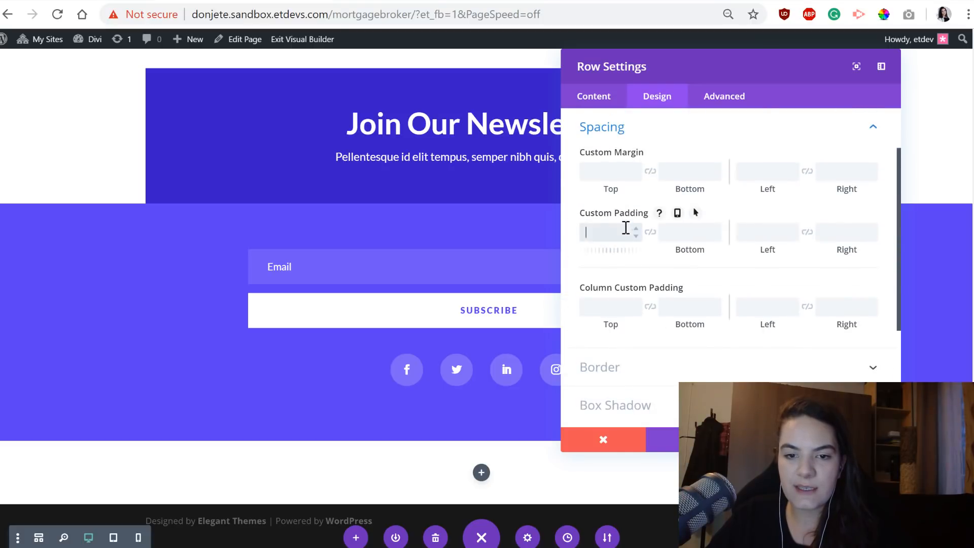
{"action": "type", "text": "0px"}
{"action": "left_click", "coordinate": [650, 233]}
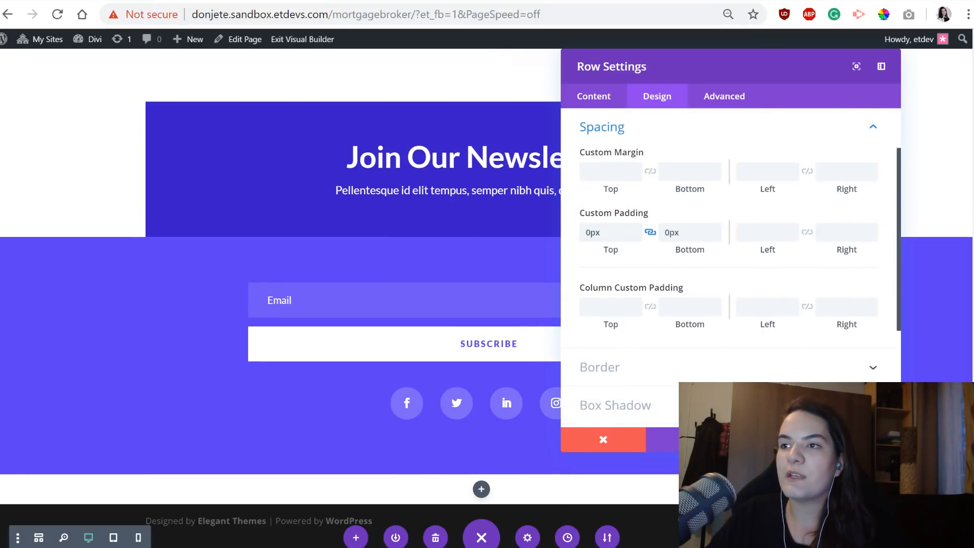
Apply the first box shadow preset, soft on all sides, to the row and set its blur strength to 80px.
{"action": "left_click", "coordinate": [668, 408]}
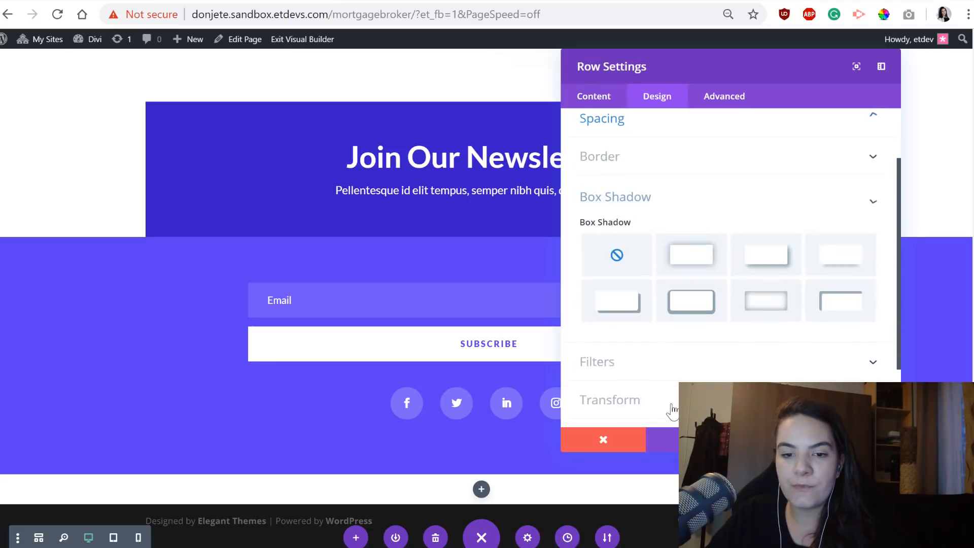
{"action": "left_click", "coordinate": [674, 199]}
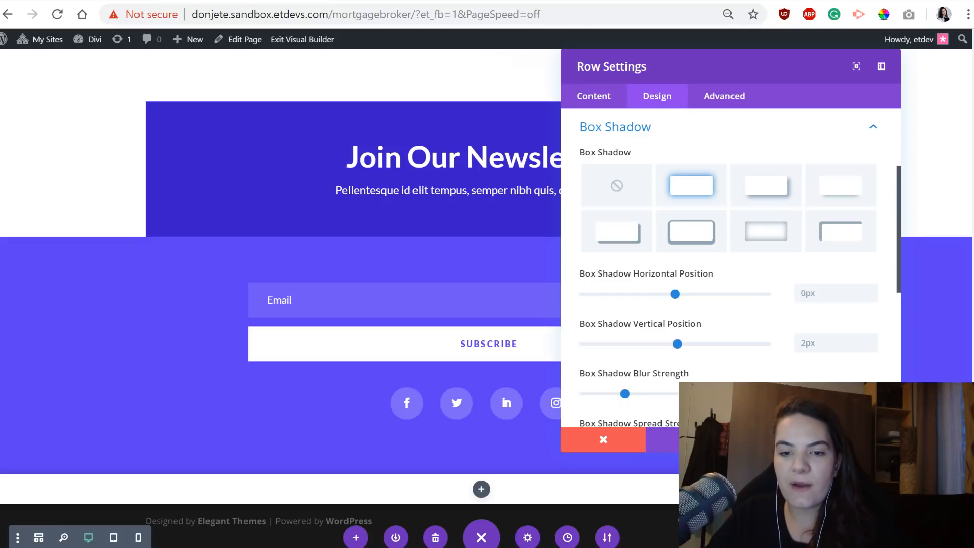
{"action": "left_click", "coordinate": [840, 387]}
{"action": "scroll", "coordinate": [839, 386], "scroll_direction": "down", "scroll_amount": 4}
{"action": "type", "text": "80px"}
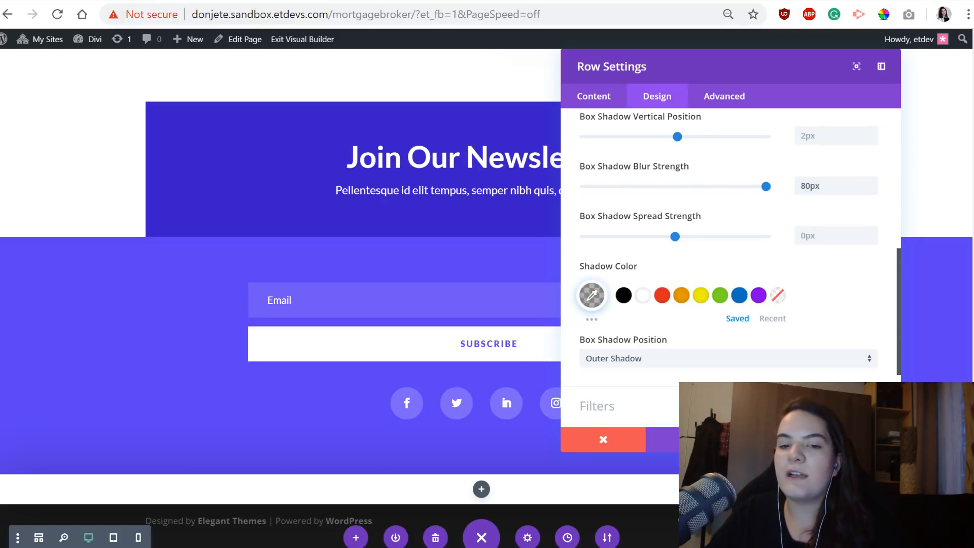
Set the row's shadow color to rgba(0,0,0,0.55) and save the row settings.
{"action": "left_click", "coordinate": [588, 294]}
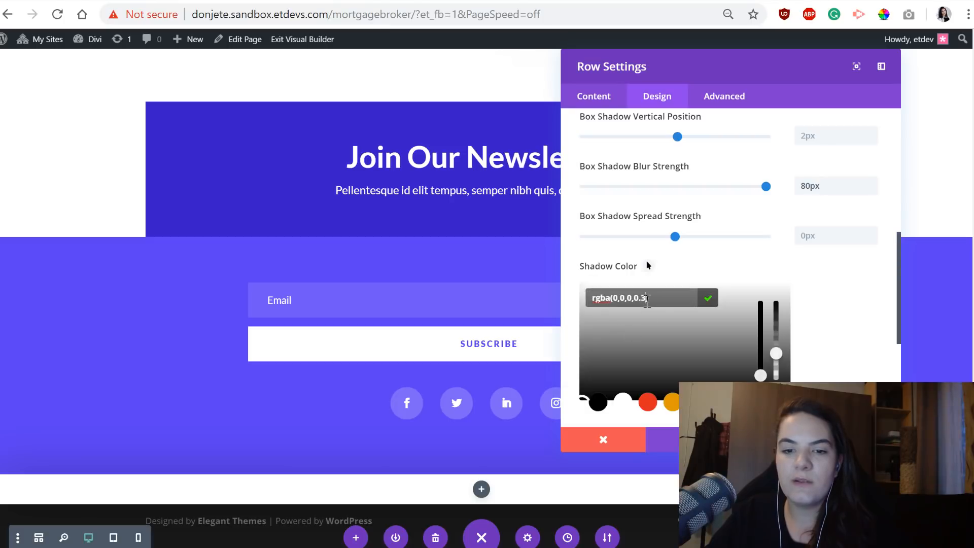
{"action": "key", "text": "BackSpace"}
{"action": "type", "text": "55"}
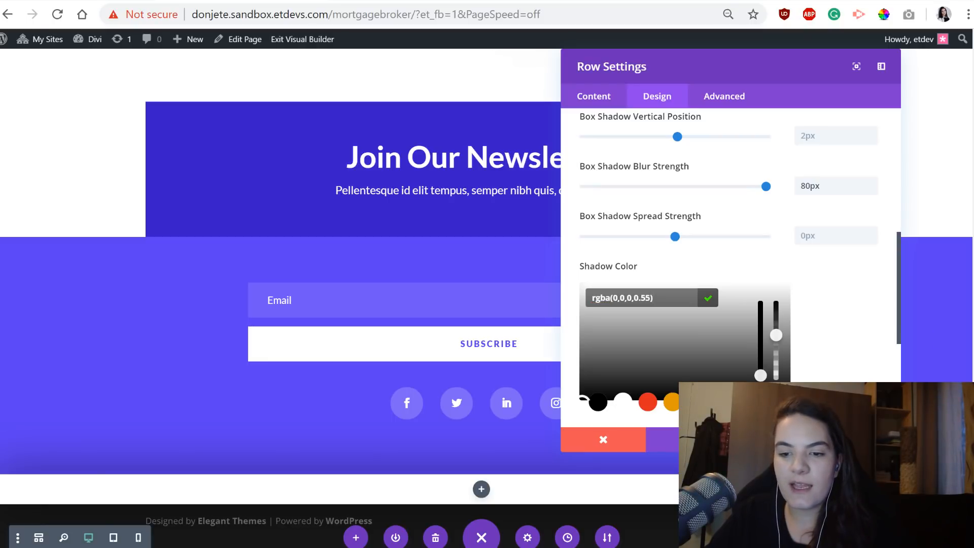
{"action": "left_click", "coordinate": [858, 439]}
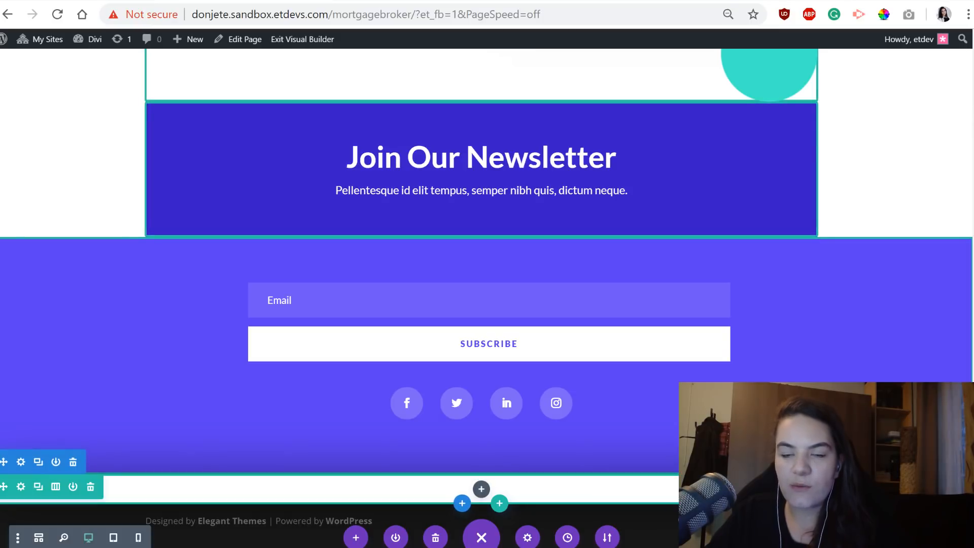
Insert an Image module into the new row's column.
{"action": "left_click", "coordinate": [487, 490]}
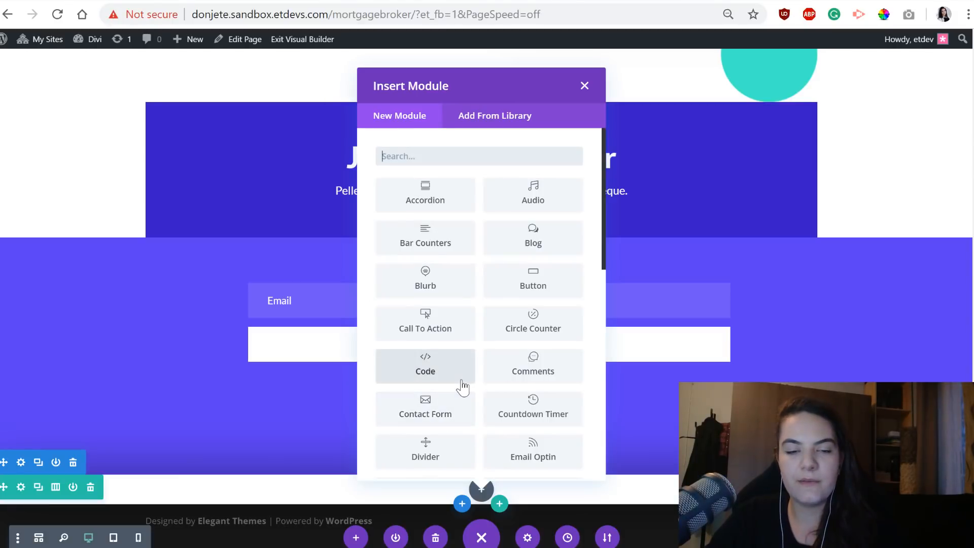
{"action": "left_click", "coordinate": [512, 149]}
{"action": "type", "text": "image"}
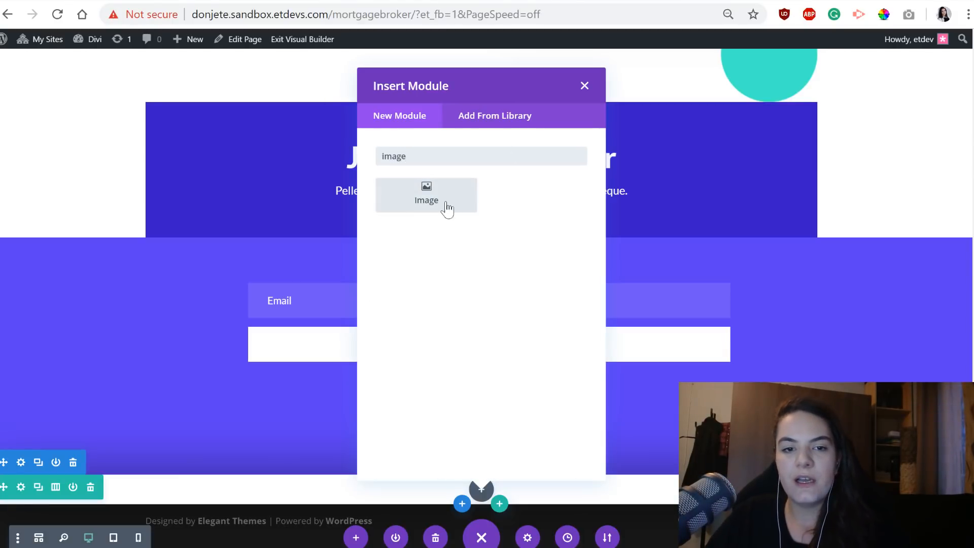
{"action": "left_click", "coordinate": [408, 204]}
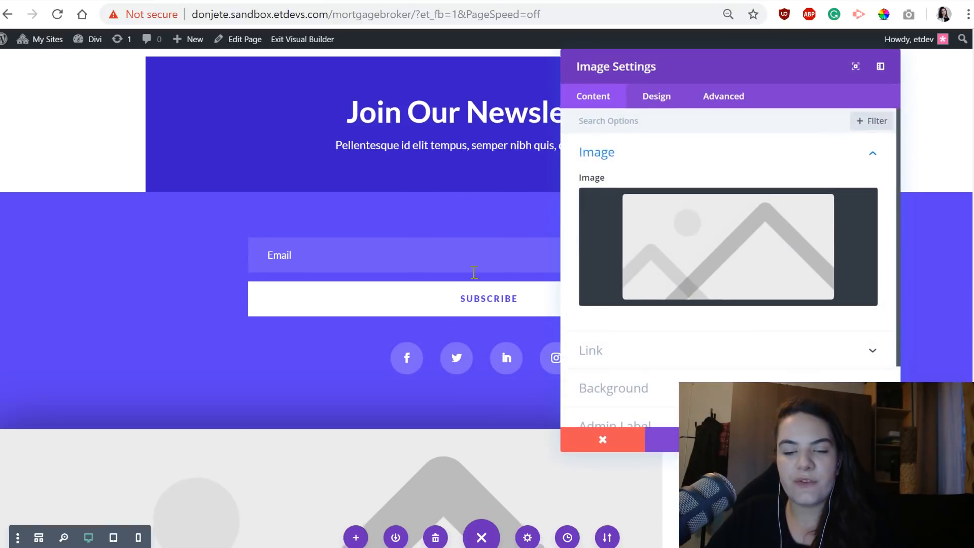
Use logo_01.png from the media library as the new module's image.
{"action": "scroll", "coordinate": [473, 278], "scroll_direction": "down", "scroll_amount": 4}
{"action": "scroll", "coordinate": [473, 278], "scroll_direction": "down", "scroll_amount": 2}
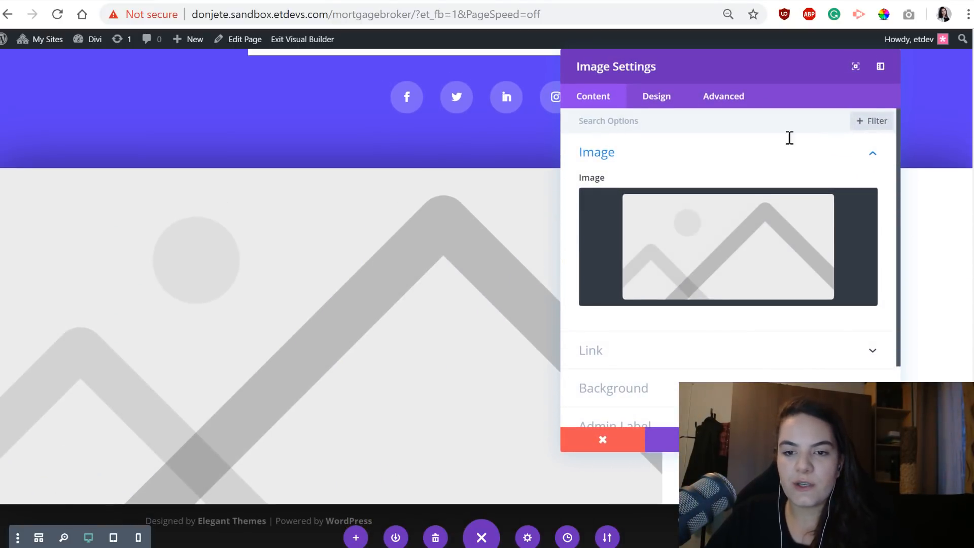
{"action": "mouse_move", "coordinate": [710, 243]}
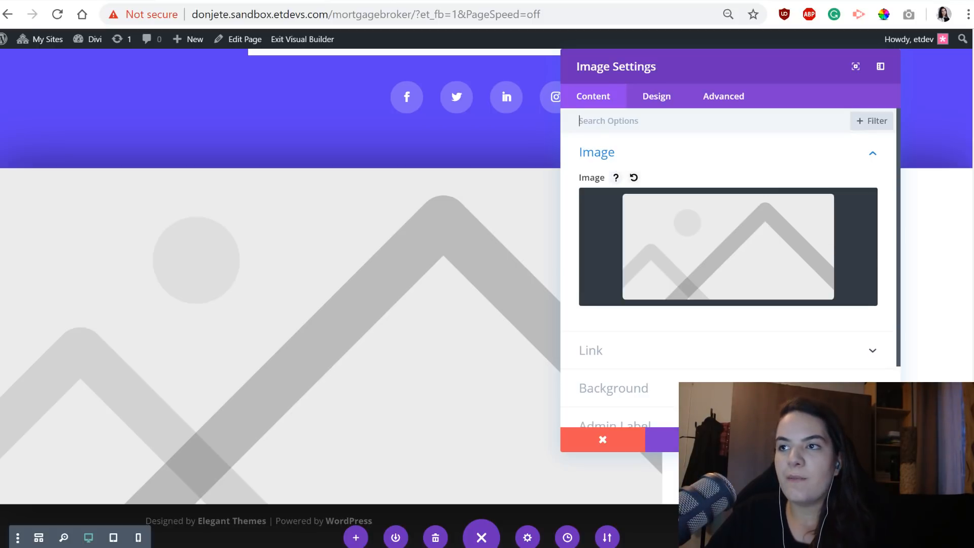
{"action": "left_click", "coordinate": [756, 263]}
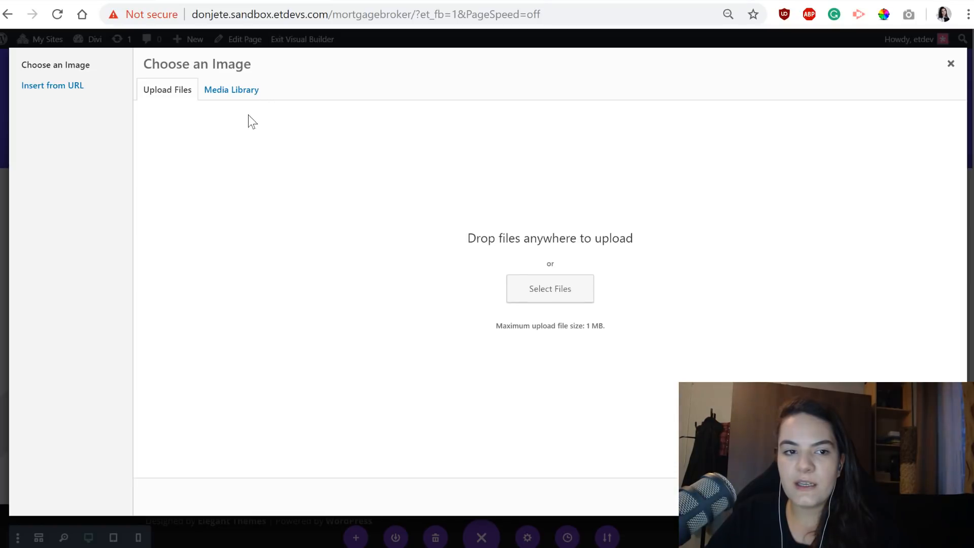
{"action": "left_click", "coordinate": [242, 94]}
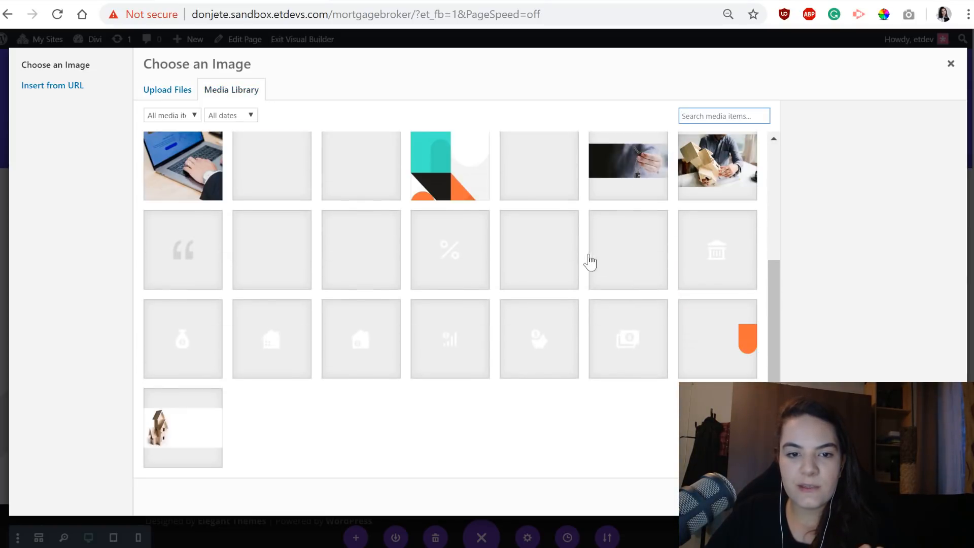
{"action": "scroll", "coordinate": [506, 330], "scroll_direction": "up", "scroll_amount": 3}
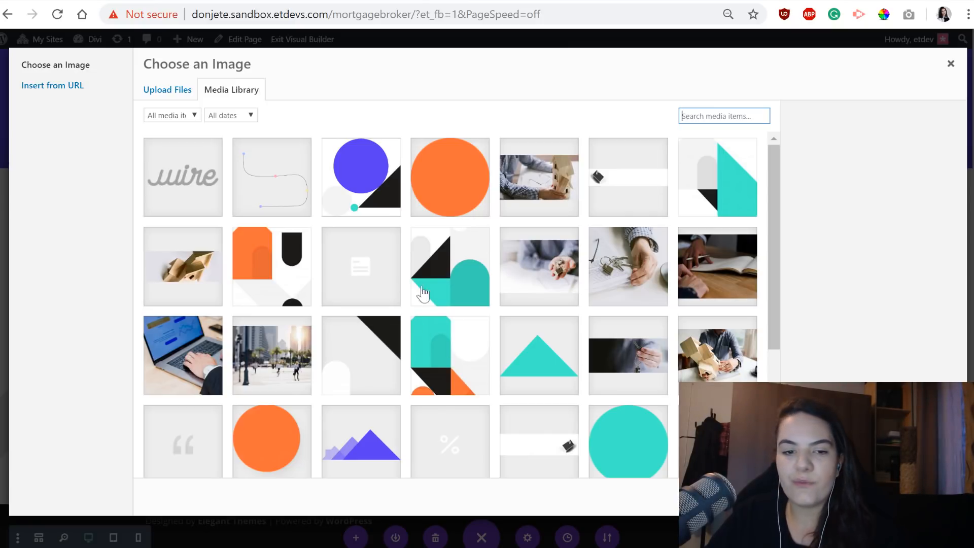
{"action": "scroll", "coordinate": [510, 420], "scroll_direction": "down", "scroll_amount": 1}
{"action": "scroll", "coordinate": [510, 419], "scroll_direction": "down", "scroll_amount": 2}
{"action": "scroll", "coordinate": [398, 320], "scroll_direction": "up", "scroll_amount": 4}
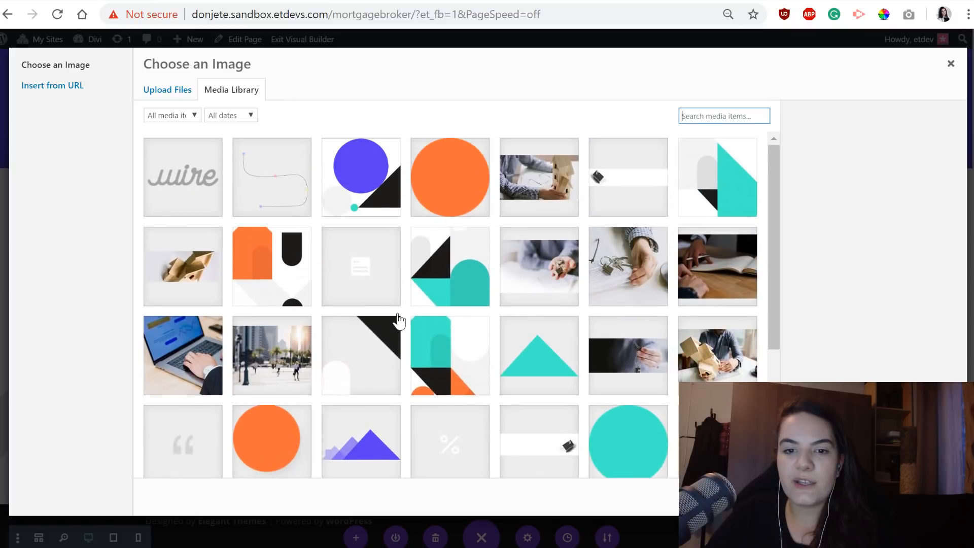
{"action": "left_click", "coordinate": [162, 194]}
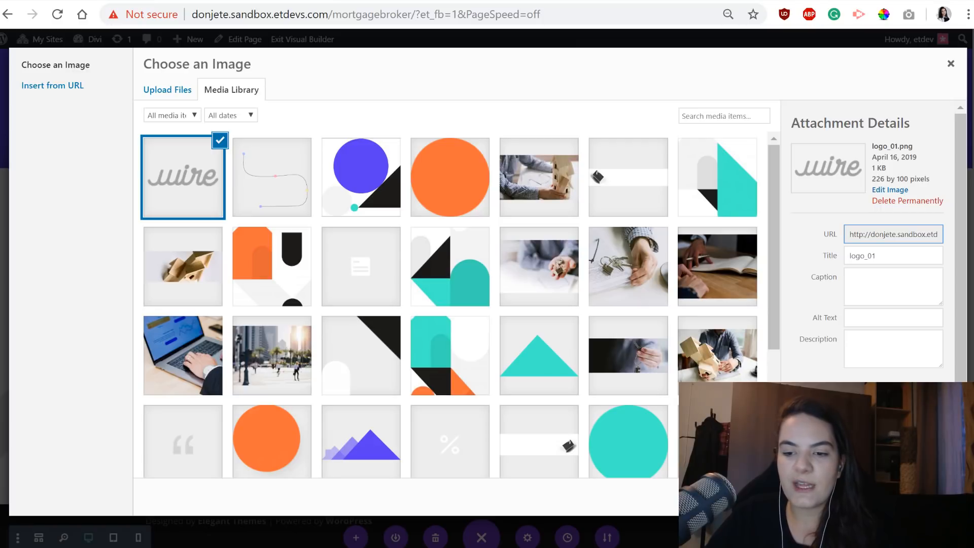
{"action": "left_click", "coordinate": [920, 497]}
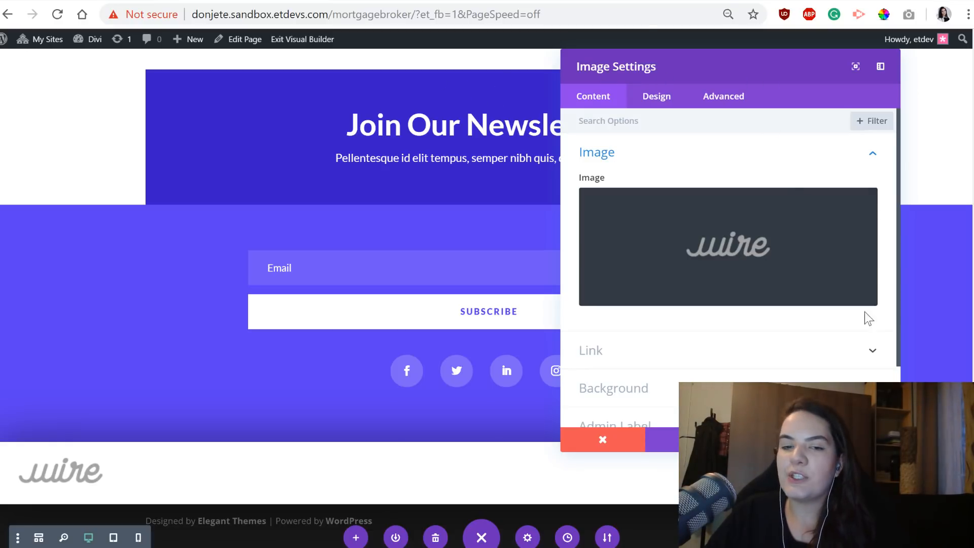
Center the logo image's alignment within its column.
{"action": "left_click", "coordinate": [666, 103]}
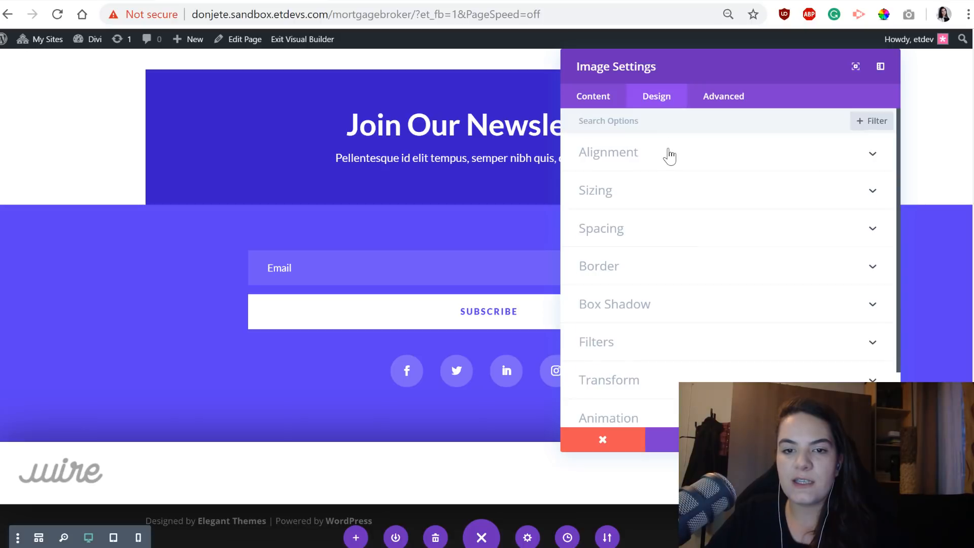
{"action": "left_click", "coordinate": [669, 156]}
{"action": "left_click", "coordinate": [708, 204]}
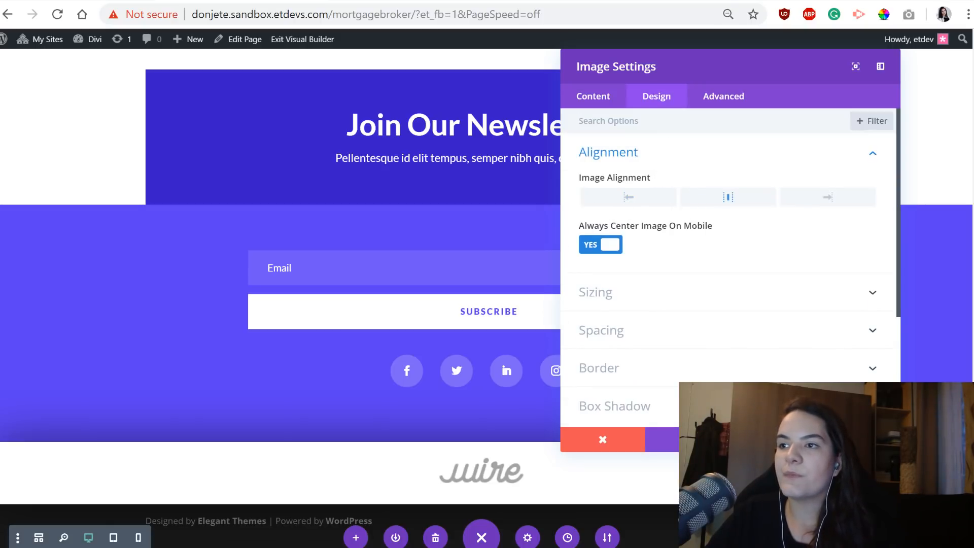
Enable responsive values for the logo image's max width and set the desktop value to 75%.
{"action": "left_click", "coordinate": [637, 292]}
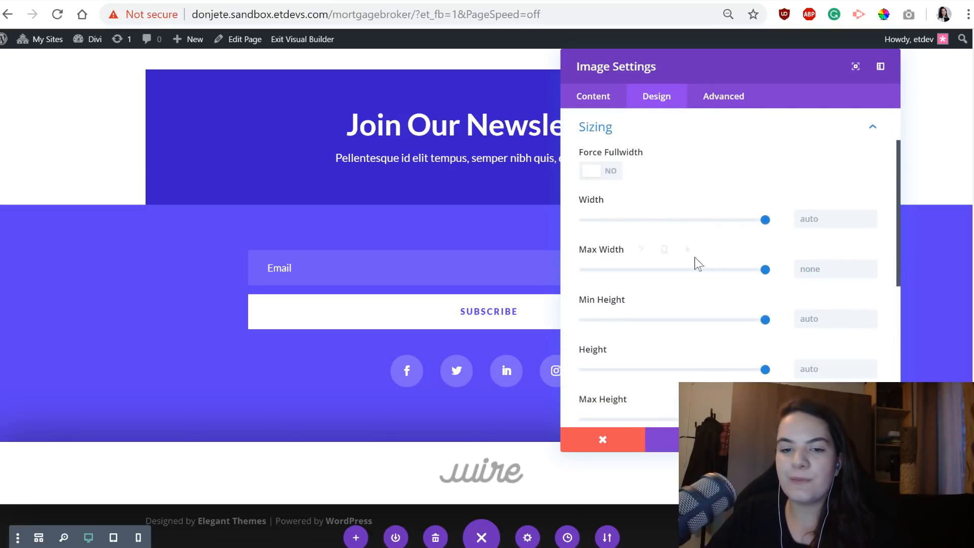
{"action": "scroll", "coordinate": [732, 150], "scroll_direction": "down", "scroll_amount": 1}
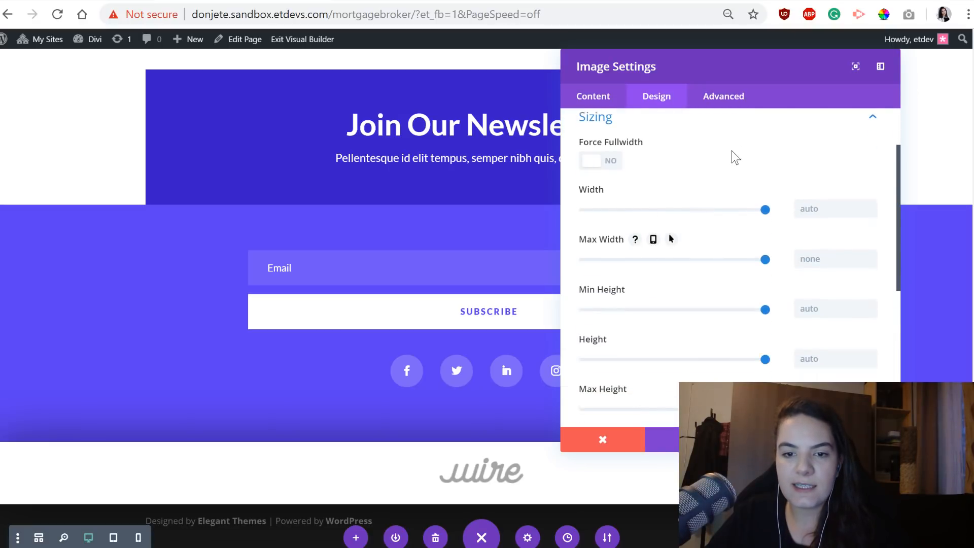
{"action": "scroll", "coordinate": [732, 151], "scroll_direction": "down", "scroll_amount": 2}
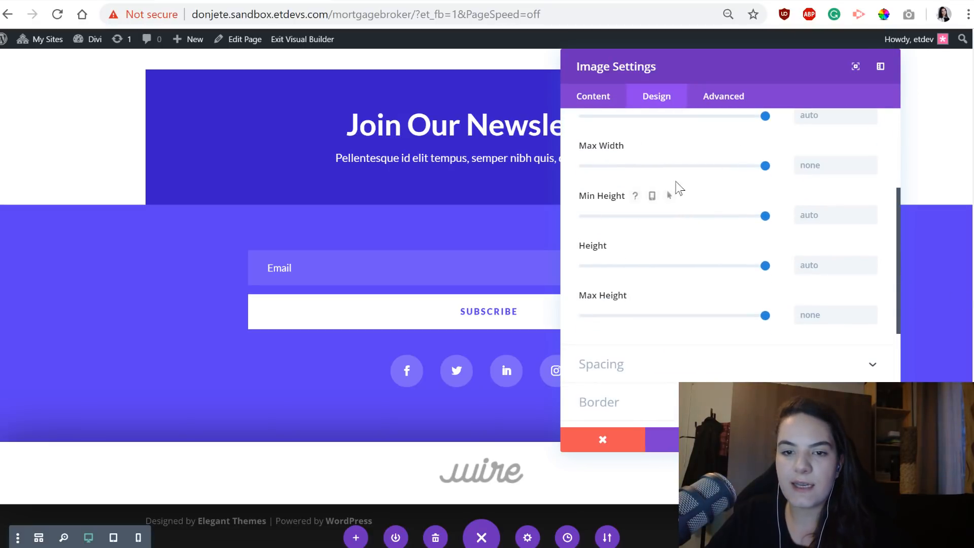
{"action": "mouse_move", "coordinate": [665, 144]}
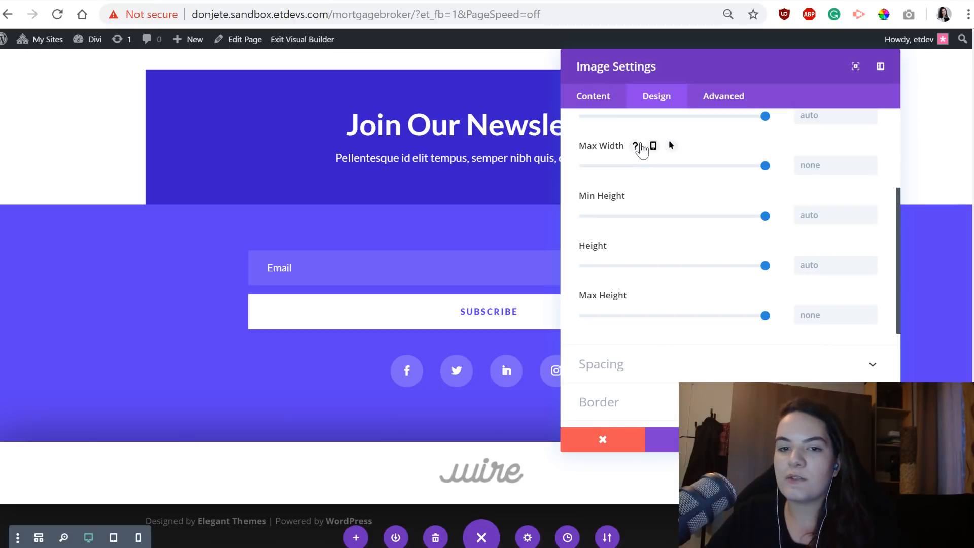
{"action": "left_click", "coordinate": [653, 146]}
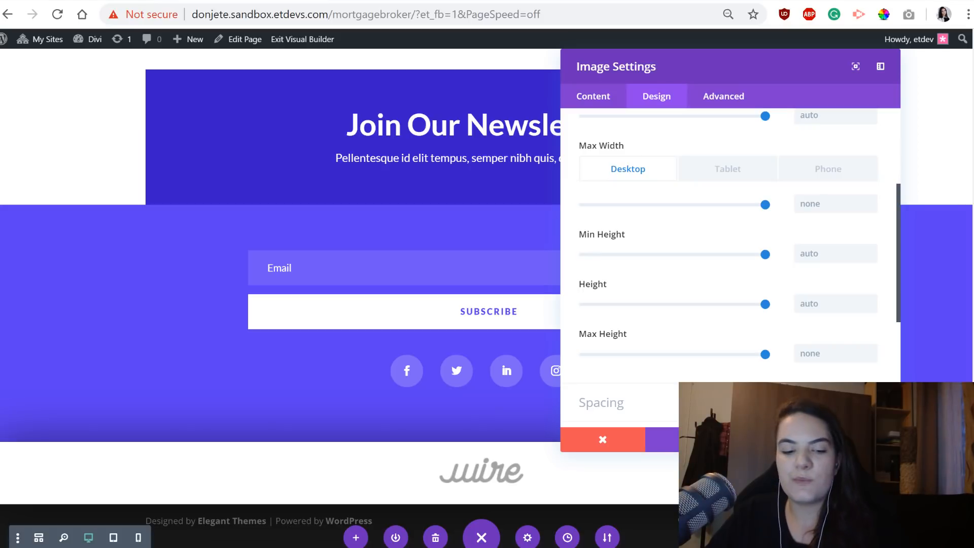
{"action": "left_click", "coordinate": [817, 204]}
{"action": "type", "text": "75%"}
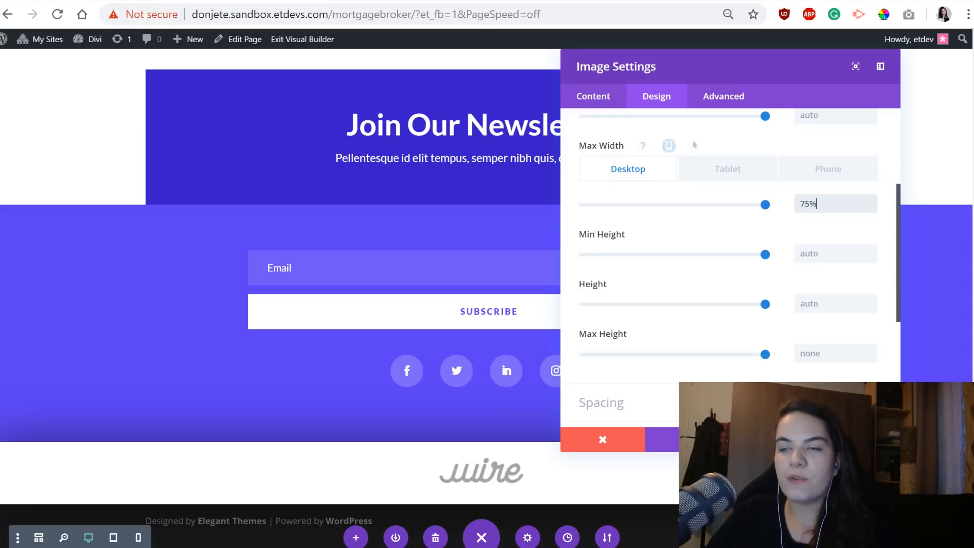
{"action": "left_click", "coordinate": [857, 439]}
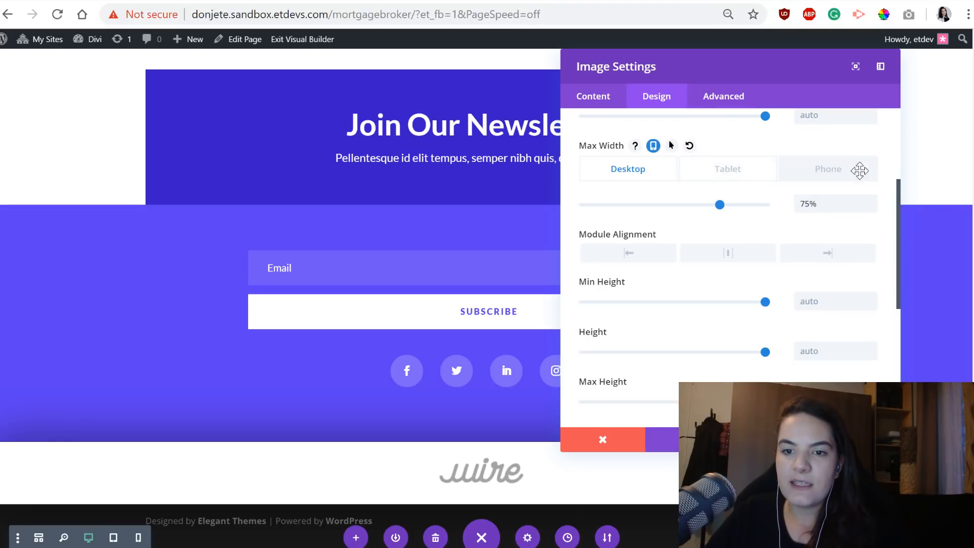
Set the logo image's tablet max width to 100px and open the phone value for editing.
{"action": "left_click", "coordinate": [730, 170]}
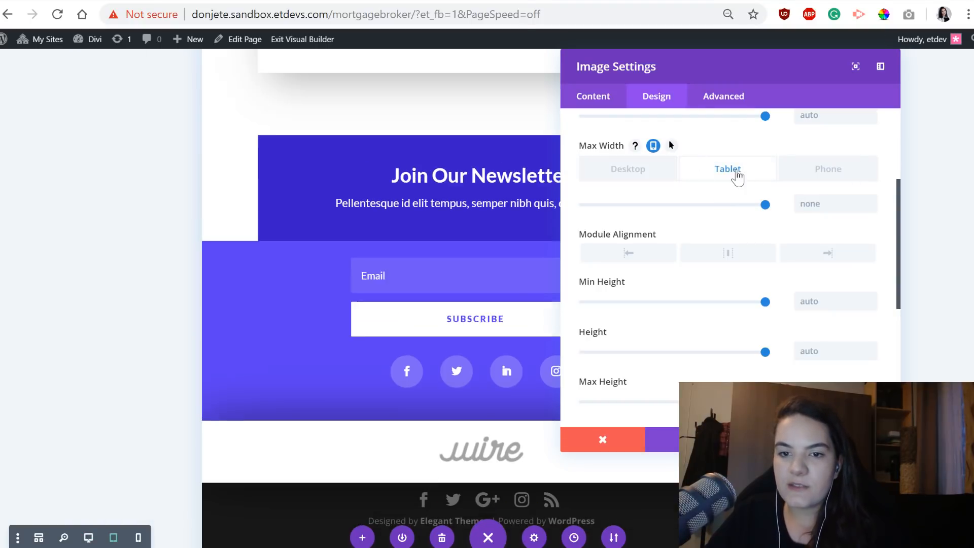
{"action": "left_click", "coordinate": [828, 201]}
{"action": "type", "text": "100"}
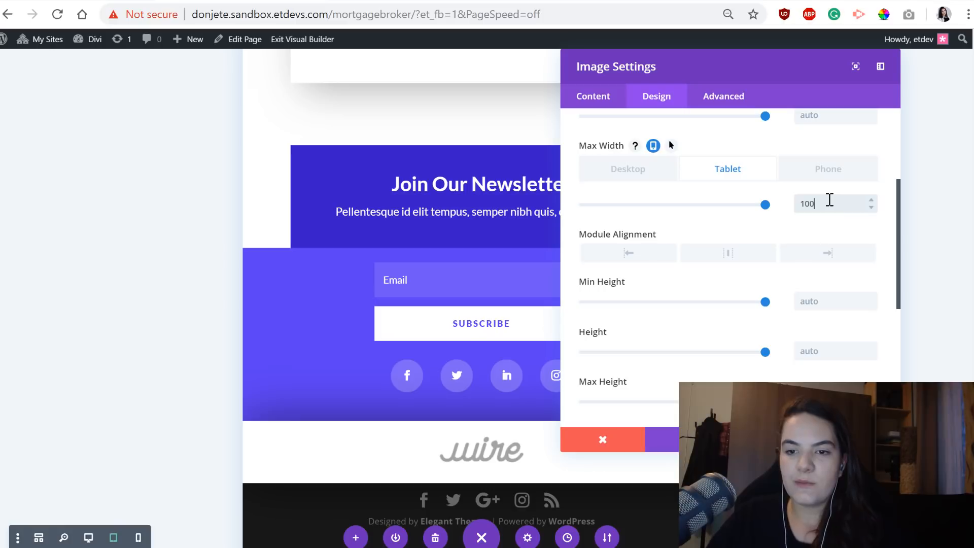
{"action": "left_click", "coordinate": [809, 173]}
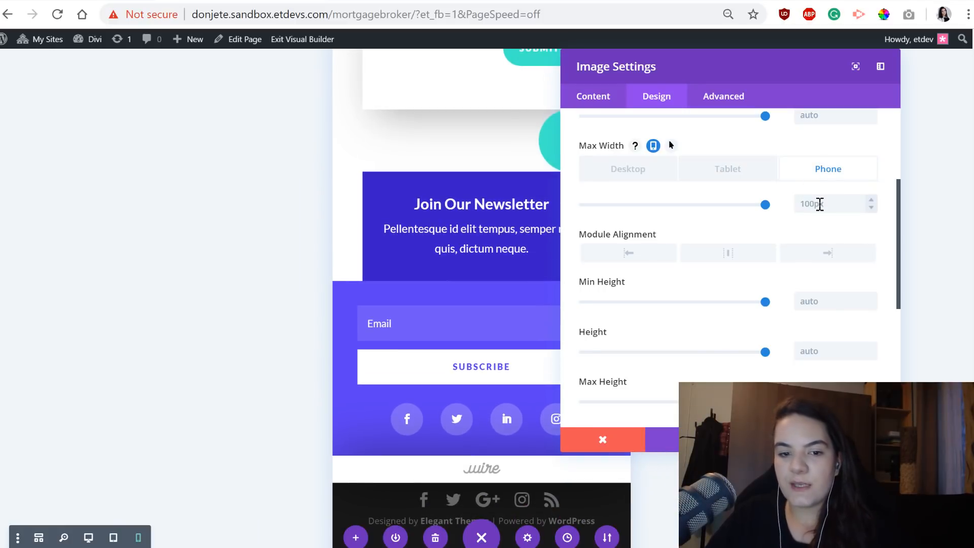
{"action": "left_click", "coordinate": [819, 204]}
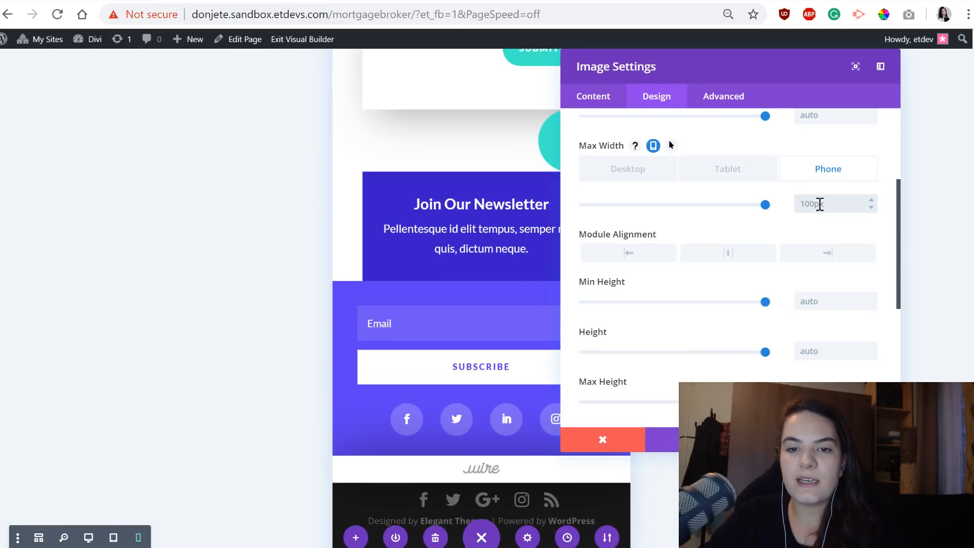
Clear the logo image's tablet max width and set it to 100%.
{"action": "left_click", "coordinate": [722, 178]}
{"action": "left_click", "coordinate": [835, 205]}
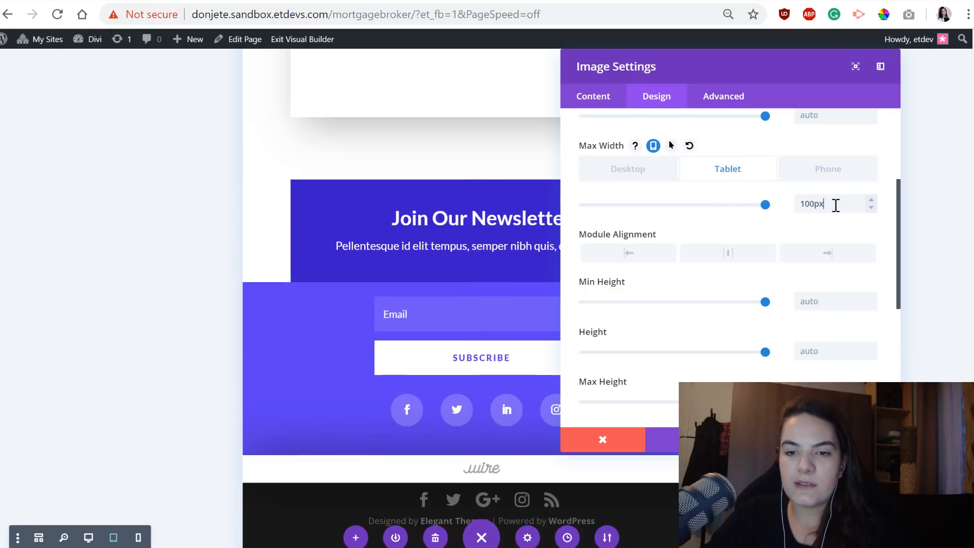
{"action": "double_click", "coordinate": [835, 205]}
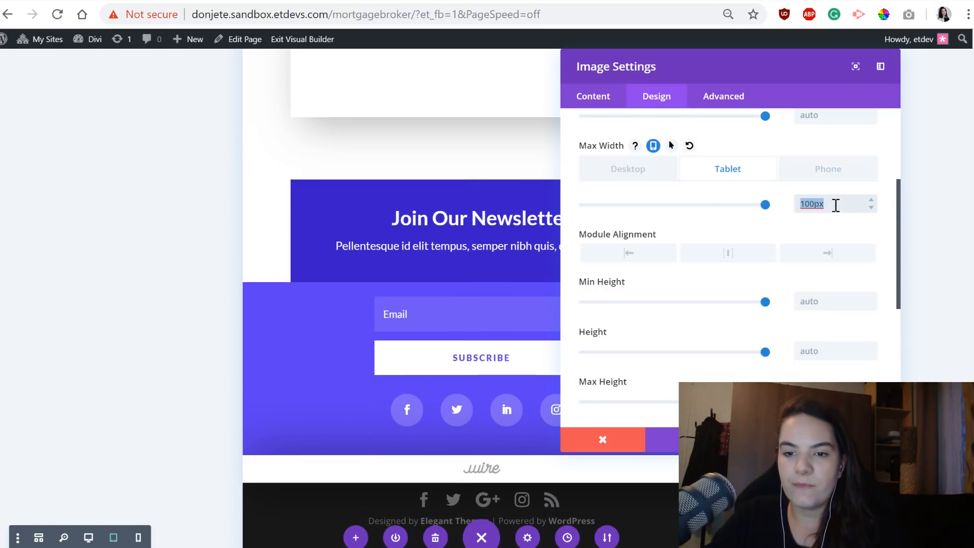
{"action": "key", "text": "BackSpace"}
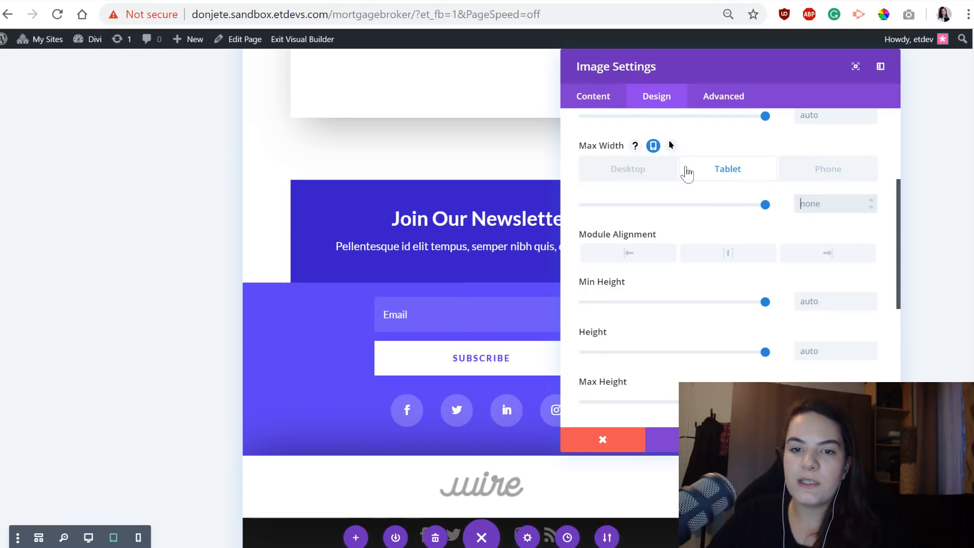
{"action": "left_click", "coordinate": [604, 171]}
{"action": "left_click", "coordinate": [761, 177]}
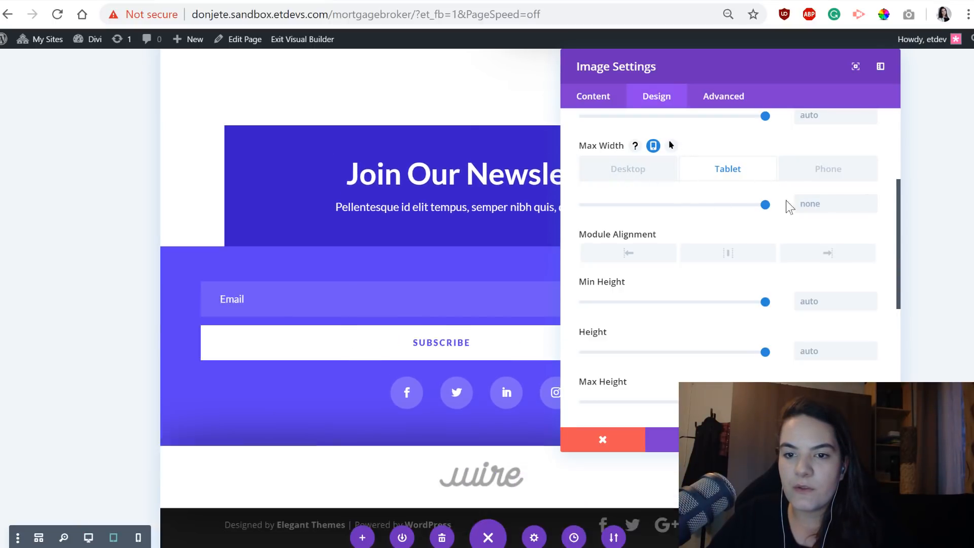
{"action": "left_click", "coordinate": [816, 203]}
{"action": "type", "text": "100"}
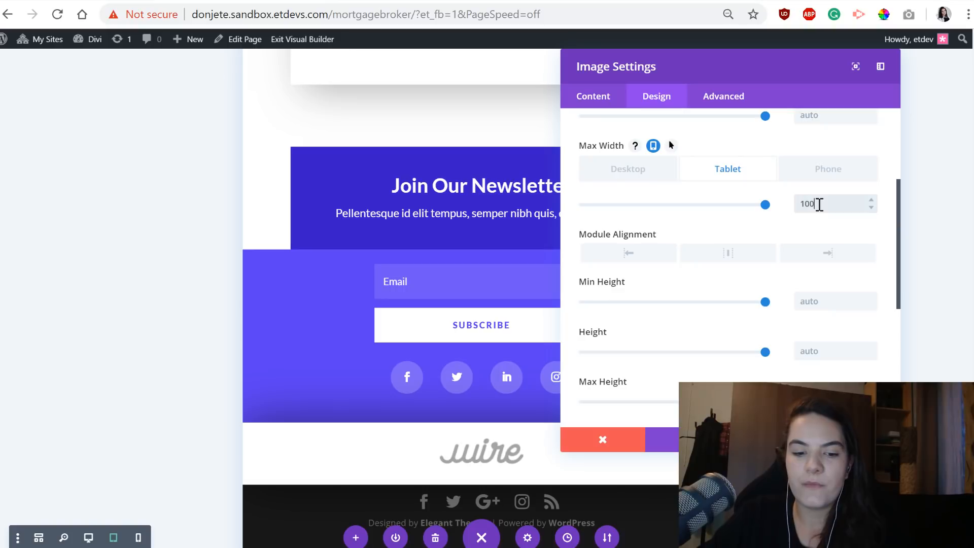
{"action": "type", "text": "px"}
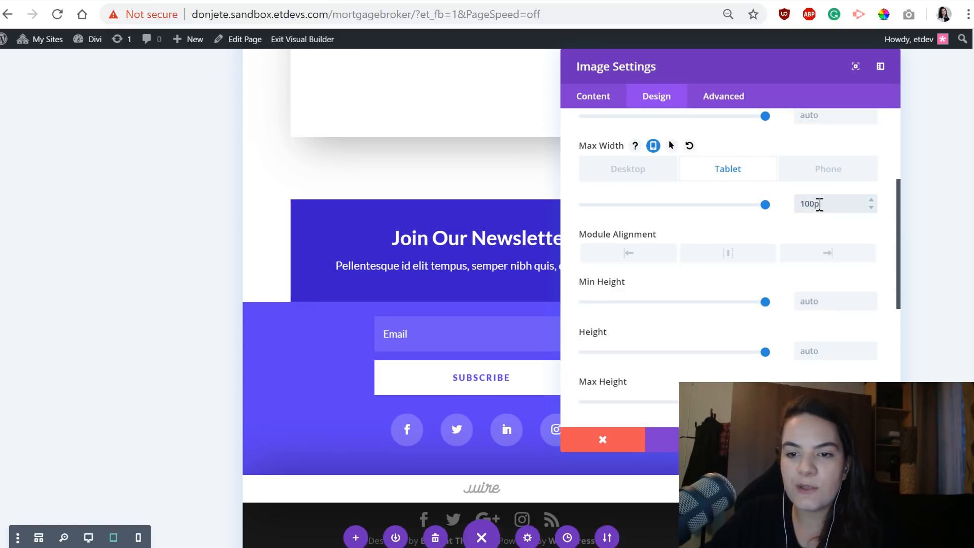
Set the logo image's phone max width to 100% and check the logo in the desktop layout.
{"action": "left_click", "coordinate": [801, 177]}
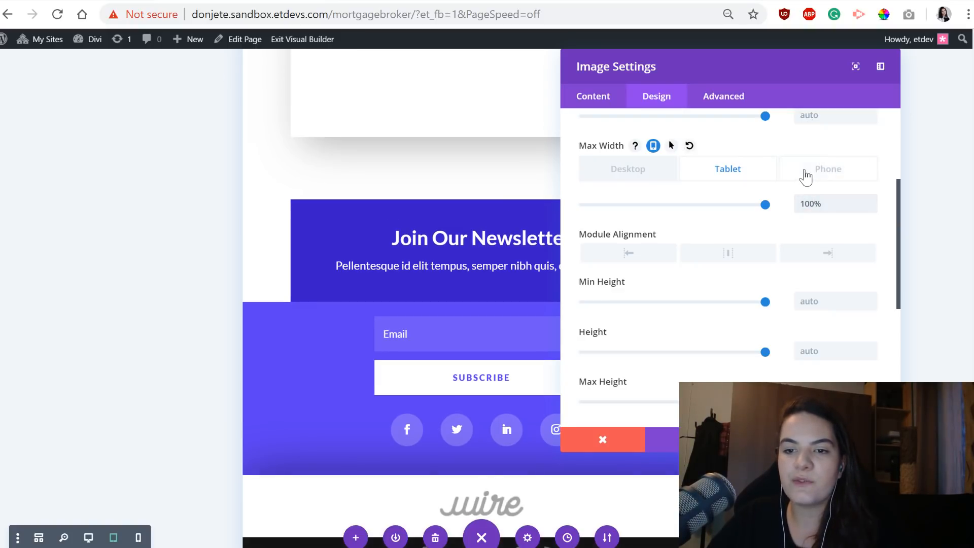
{"action": "left_click", "coordinate": [820, 209]}
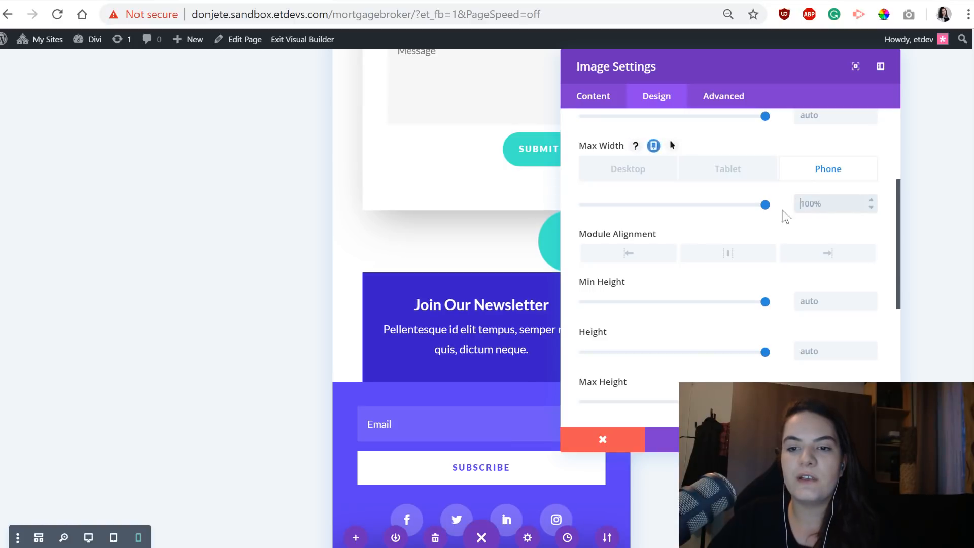
{"action": "scroll", "coordinate": [365, 373], "scroll_direction": "down", "scroll_amount": 3}
{"action": "type", "text": "100"}
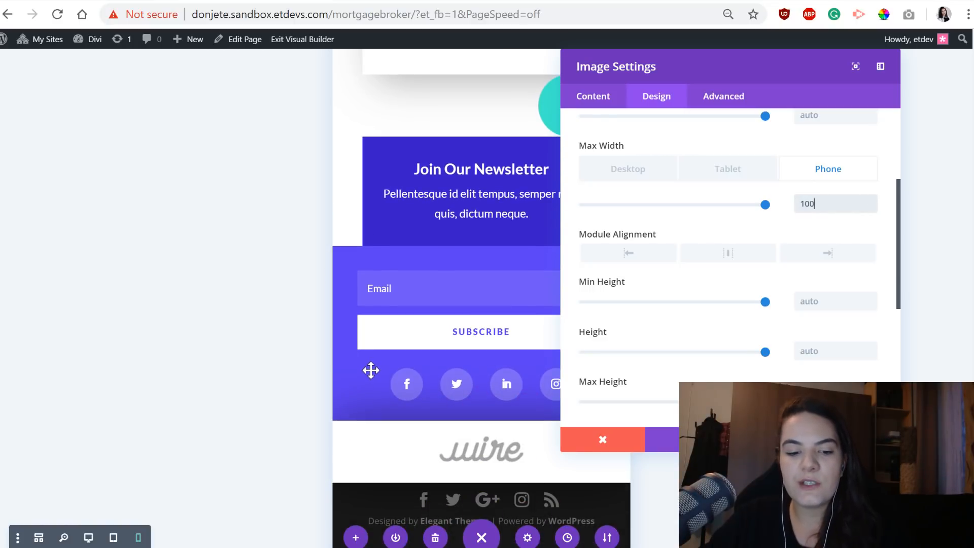
{"action": "left_click", "coordinate": [623, 173]}
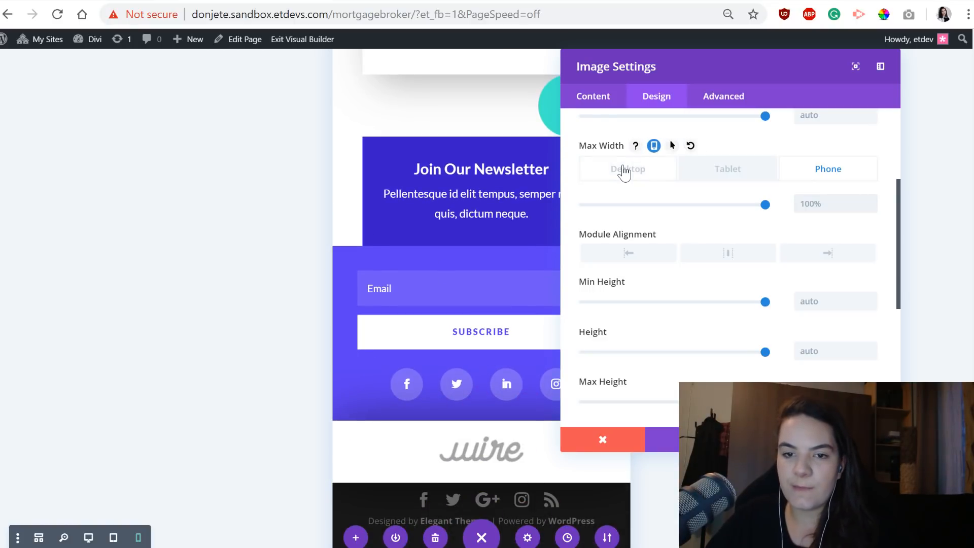
{"action": "left_click", "coordinate": [632, 175]}
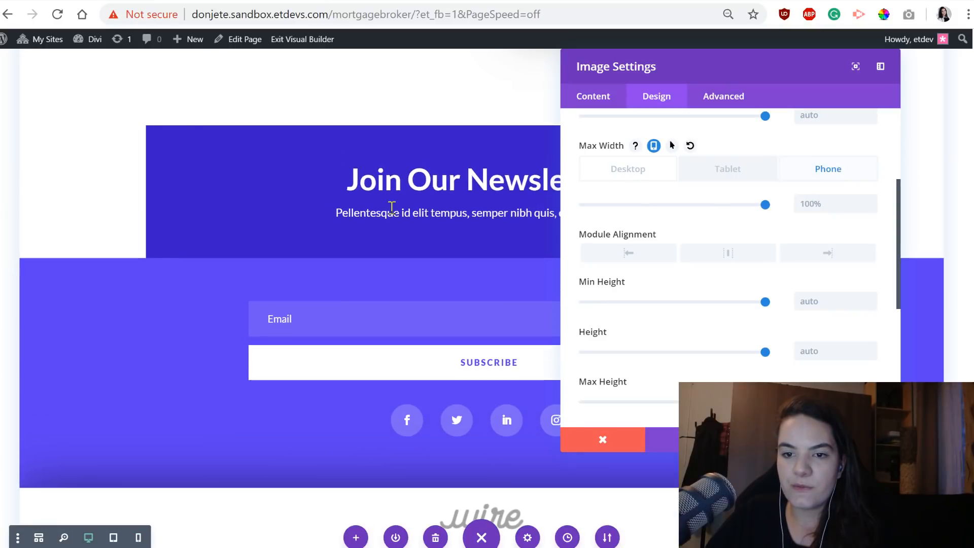
{"action": "scroll", "coordinate": [404, 445], "scroll_direction": "down", "scroll_amount": 1}
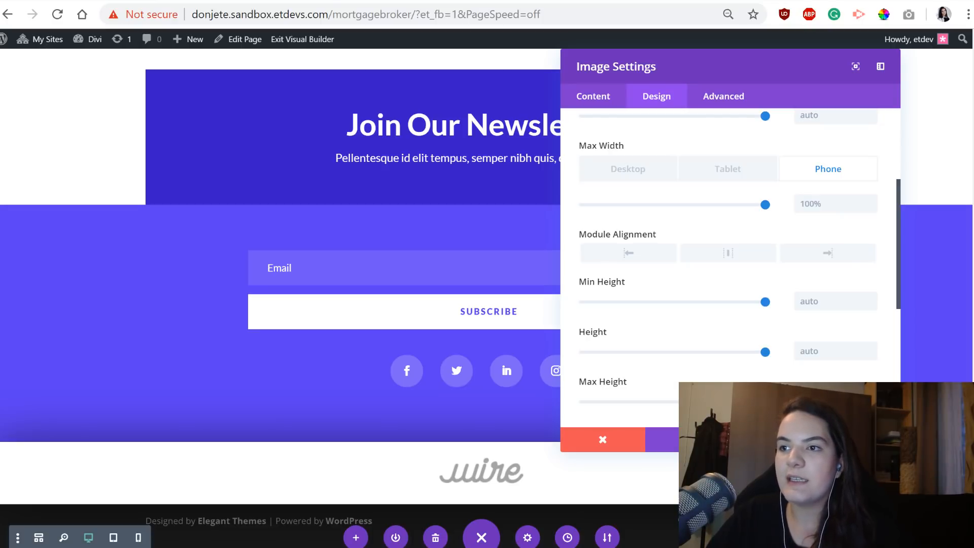
Enable responsive custom padding for the logo image and set linked tablet top and bottom padding to 15px.
{"action": "scroll", "coordinate": [760, 274], "scroll_direction": "down", "scroll_amount": 5}
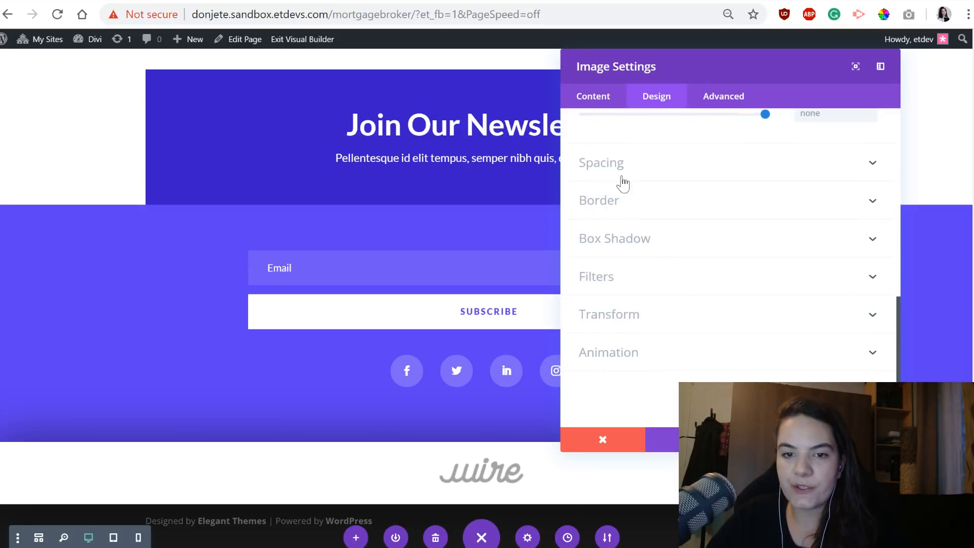
{"action": "left_click", "coordinate": [628, 165]}
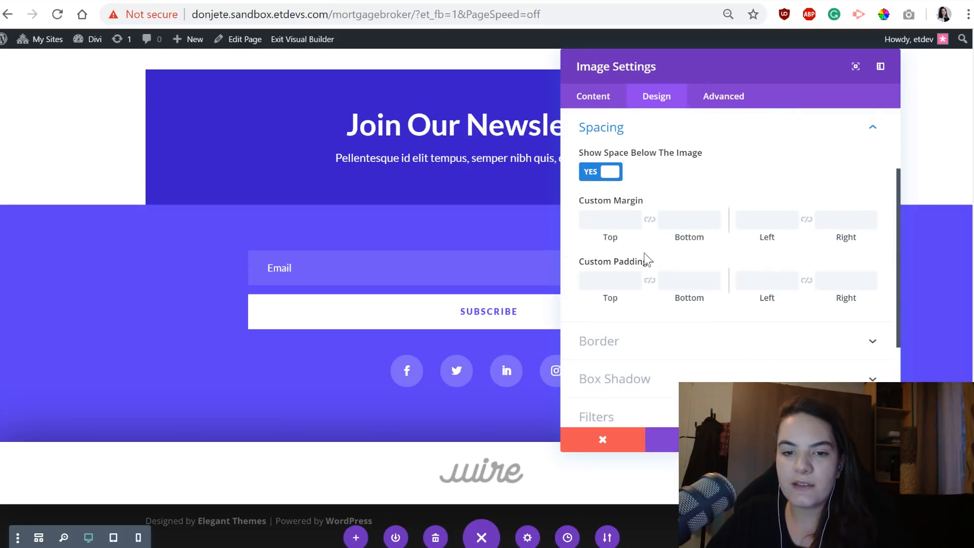
{"action": "mouse_move", "coordinate": [654, 263]}
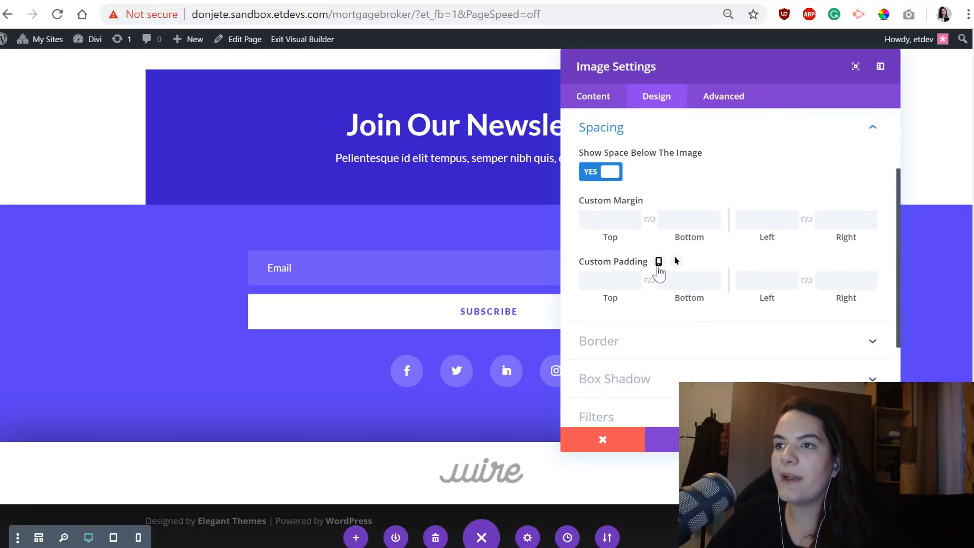
{"action": "left_click", "coordinate": [658, 262]}
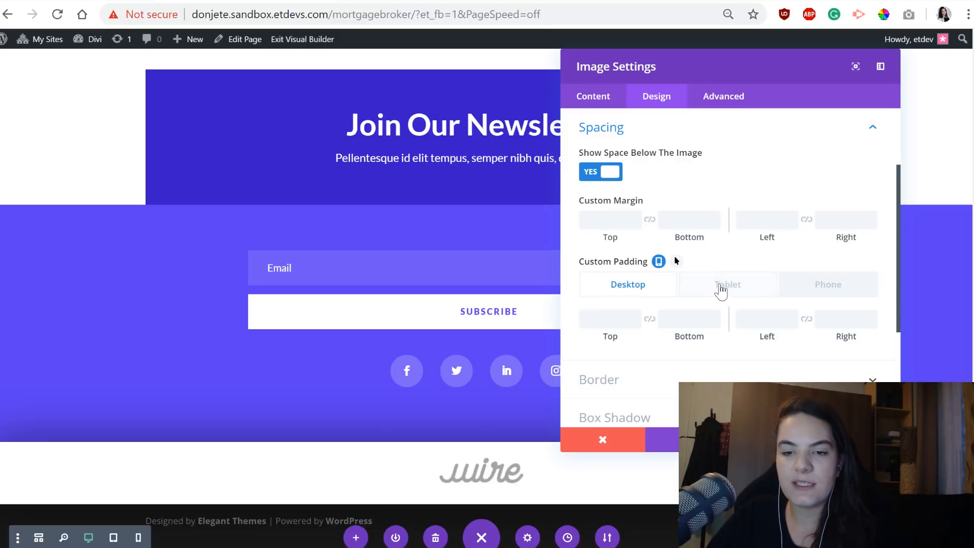
{"action": "left_click", "coordinate": [723, 290]}
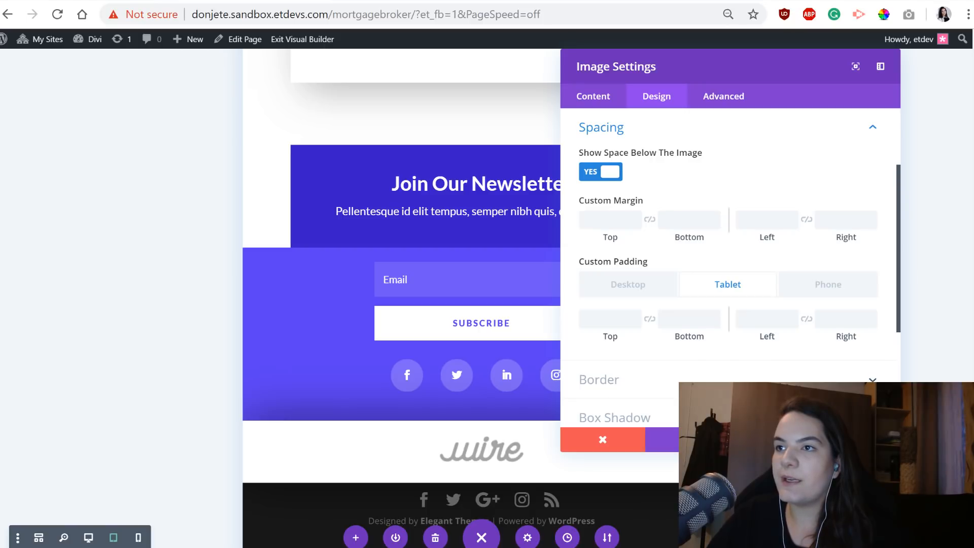
{"action": "left_click", "coordinate": [608, 317]}
{"action": "type", "text": "15p"}
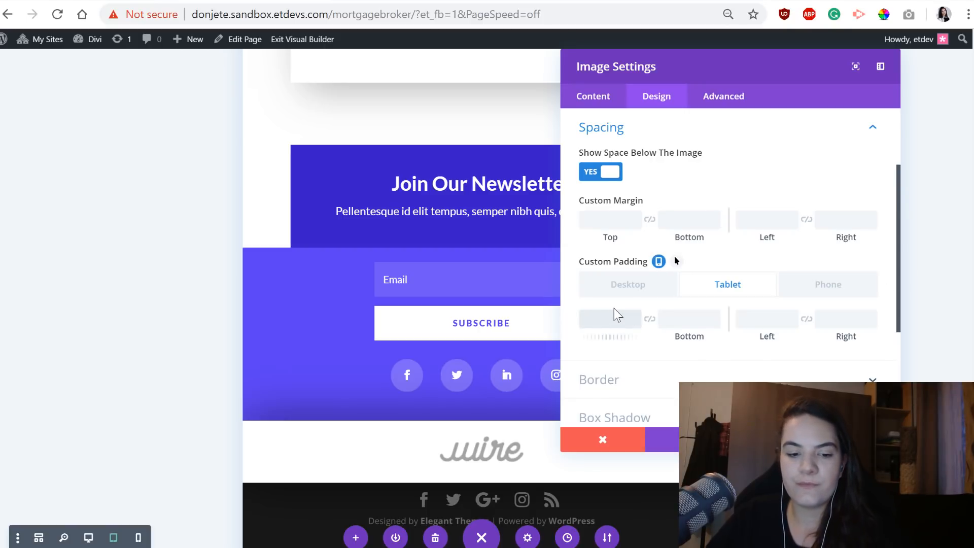
{"action": "type", "text": "x"}
{"action": "left_click", "coordinate": [649, 319]}
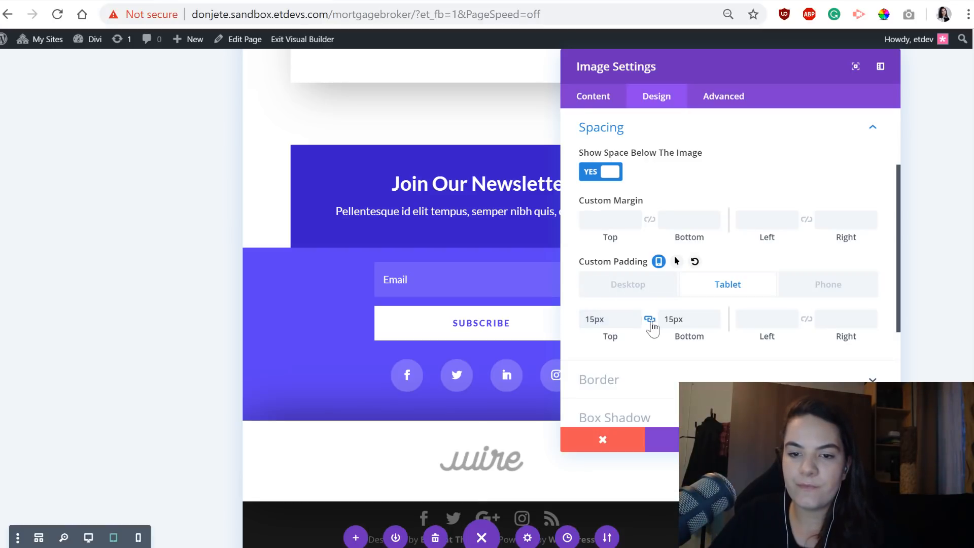
Set the logo image's phone top and bottom padding to a linked 25px.
{"action": "left_click", "coordinate": [819, 288]}
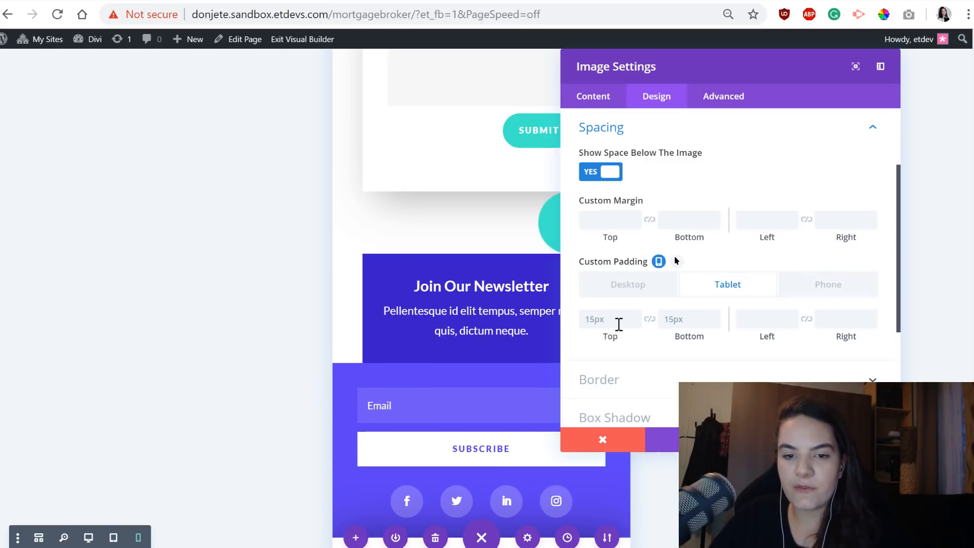
{"action": "left_click", "coordinate": [618, 324]}
{"action": "type", "text": "25px"}
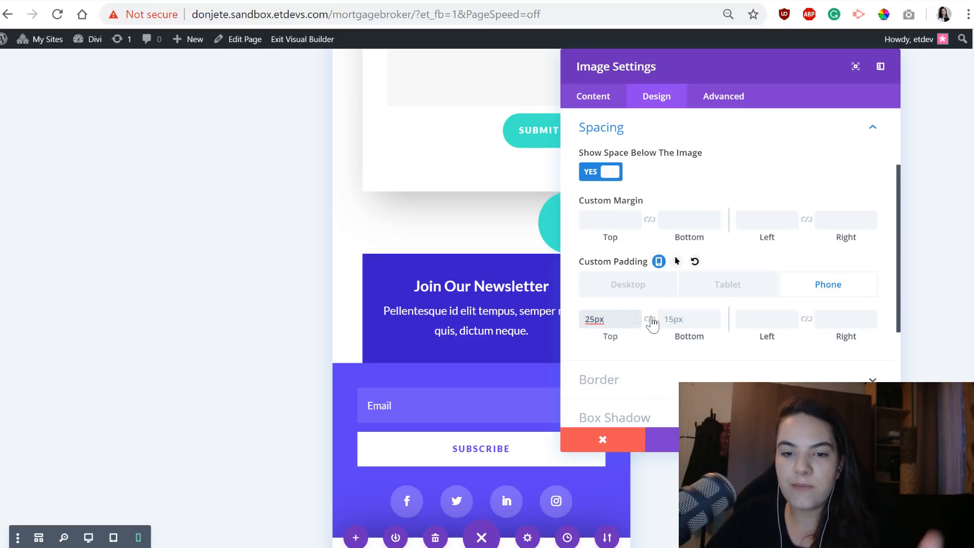
{"action": "left_click", "coordinate": [649, 319]}
{"action": "scroll", "coordinate": [446, 319], "scroll_direction": "down", "scroll_amount": 3}
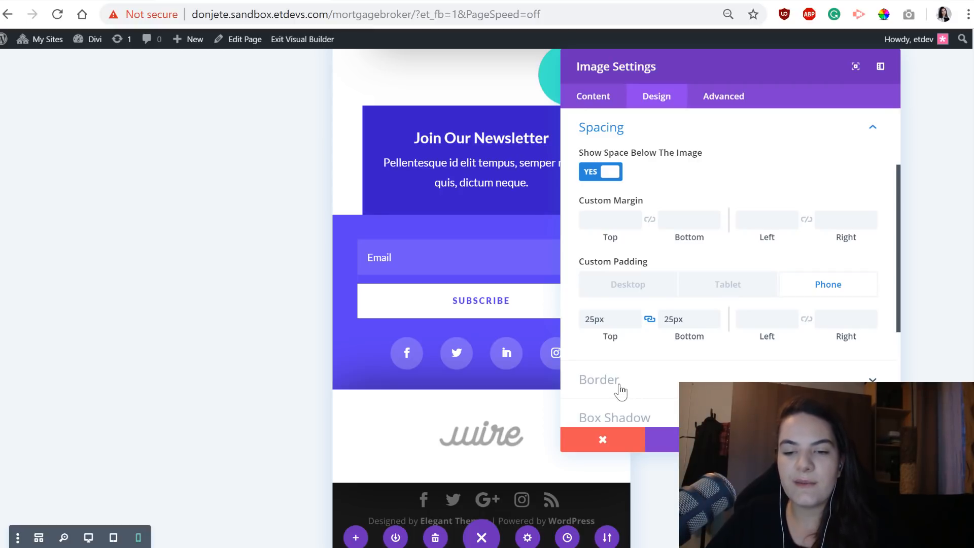
Review the logo image's tablet and desktop padding and save the image settings.
{"action": "mouse_move", "coordinate": [723, 303]}
{"action": "left_click", "coordinate": [682, 287]}
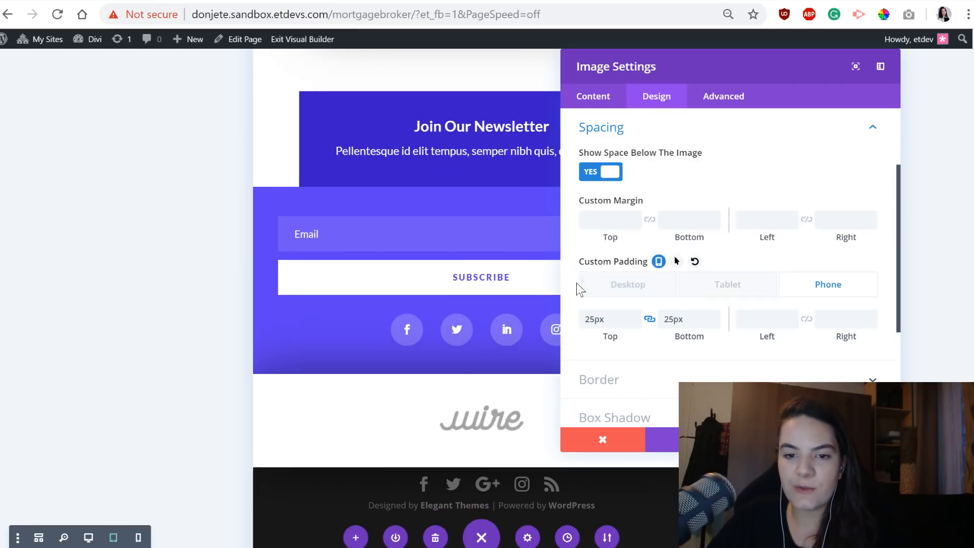
{"action": "left_click", "coordinate": [619, 289]}
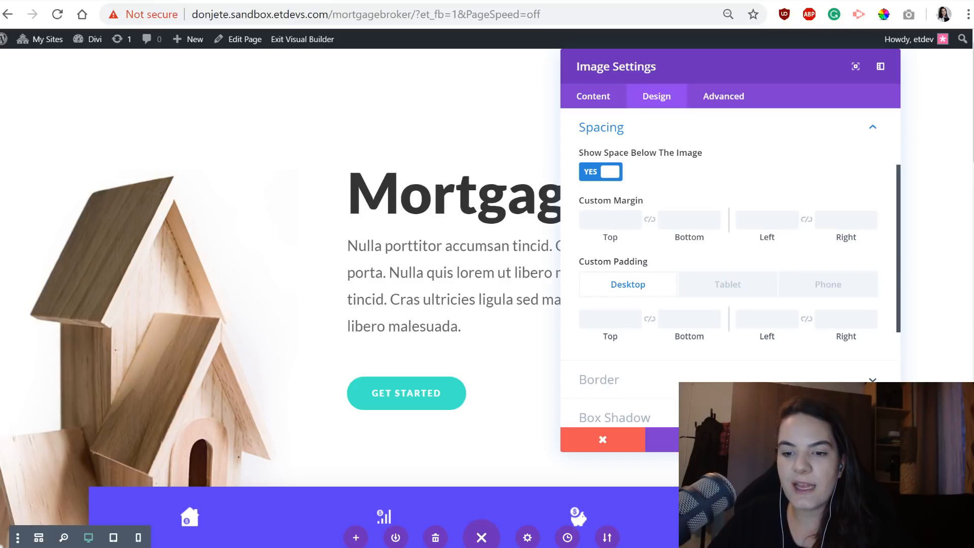
{"action": "left_click", "coordinate": [857, 439]}
Add a Button module below the logo image and set its text to "sign up!".
{"action": "left_click_drag", "start_coordinate": [972, 119], "coordinate": [972, 528]}
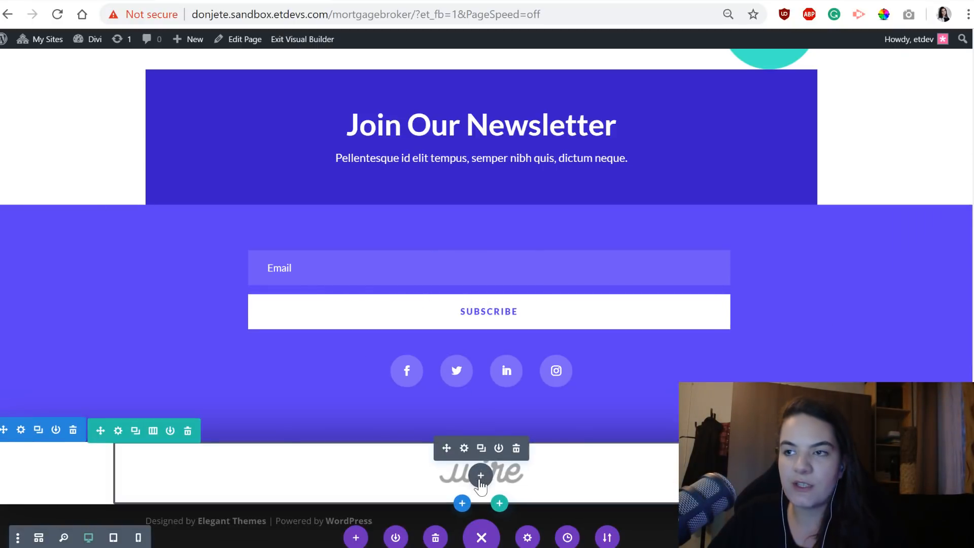
{"action": "left_click", "coordinate": [480, 475]}
{"action": "type", "text": "button"}
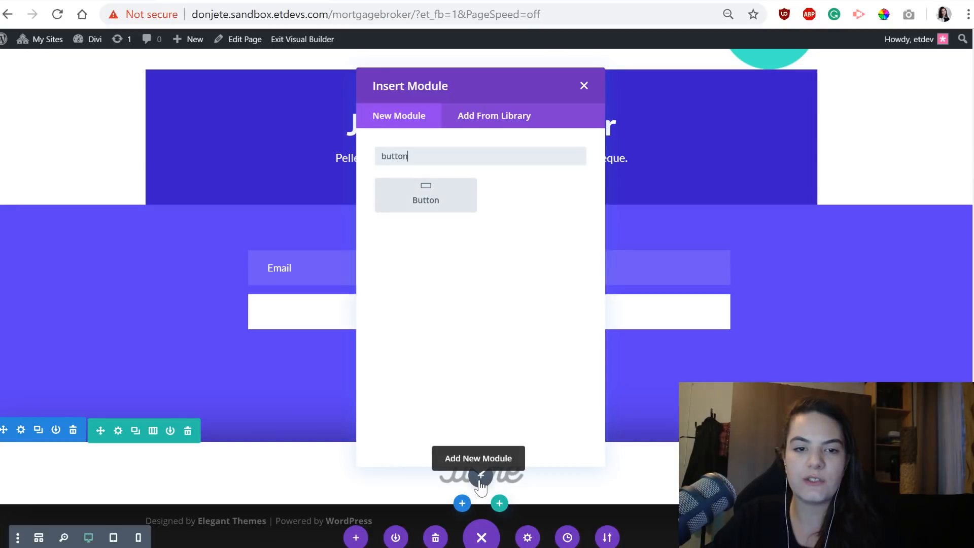
{"action": "left_click", "coordinate": [426, 195]}
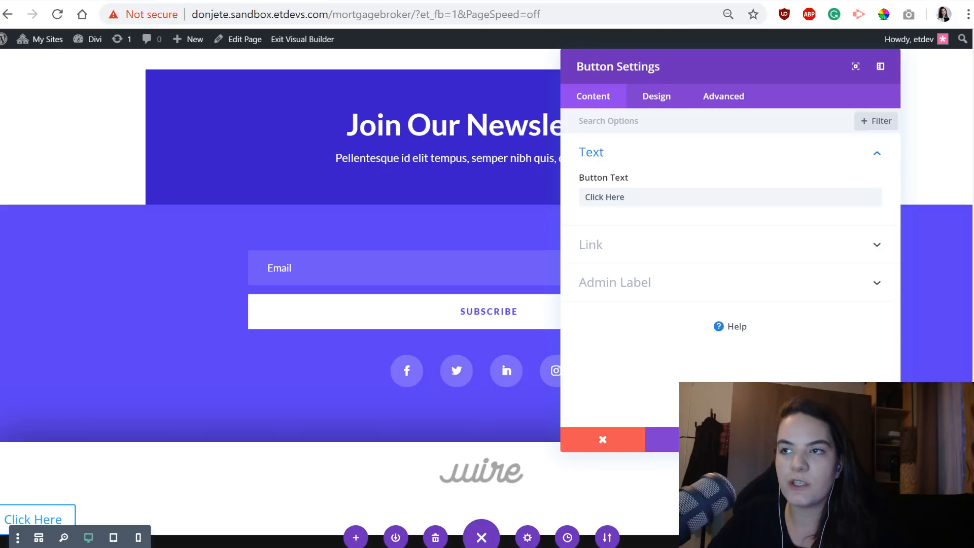
{"action": "triple_click", "coordinate": [740, 202]}
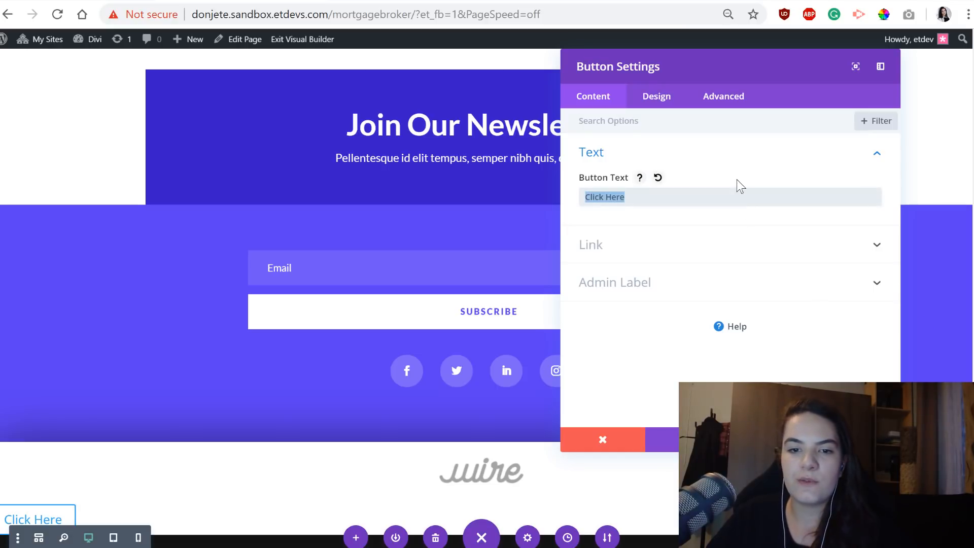
{"action": "type", "text": "sign up!"}
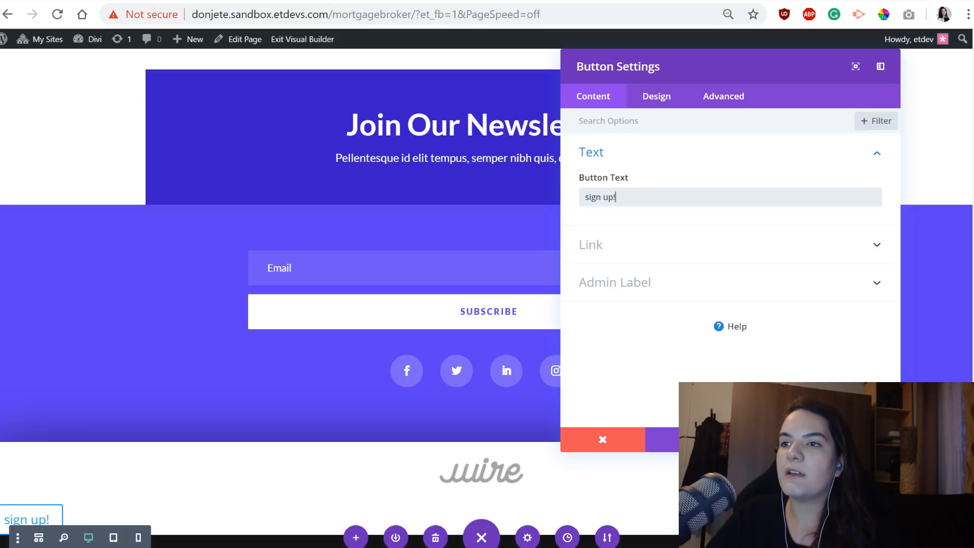
Center the sign up button's alignment within its column.
{"action": "left_click", "coordinate": [656, 97]}
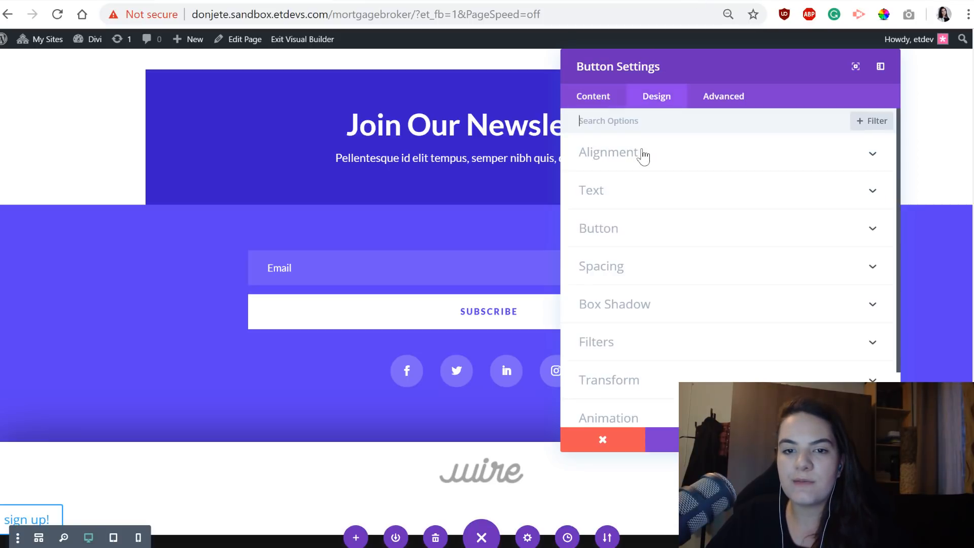
{"action": "left_click", "coordinate": [643, 153]}
{"action": "left_click", "coordinate": [720, 198]}
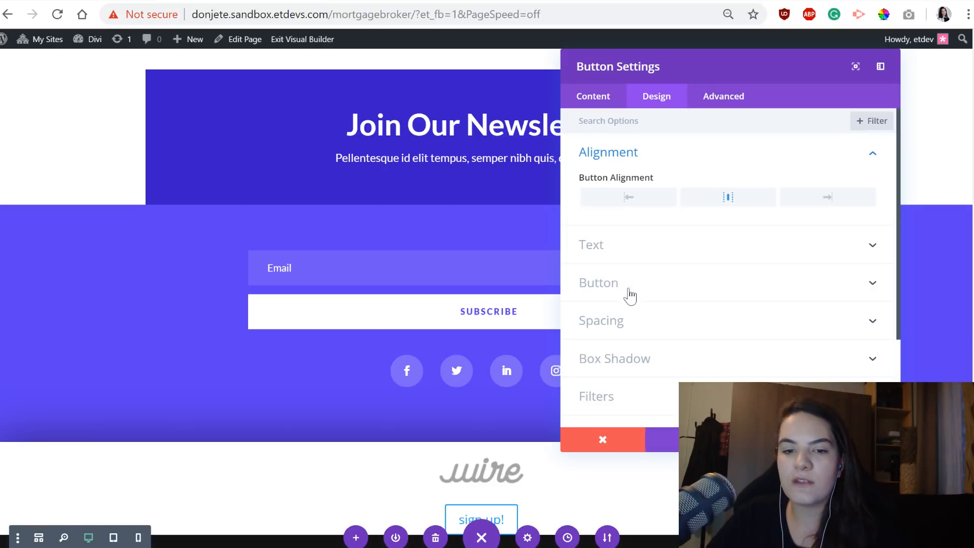
Enable custom styles for the sign up button and set its desktop text size to 0.8vw.
{"action": "left_click", "coordinate": [678, 283]}
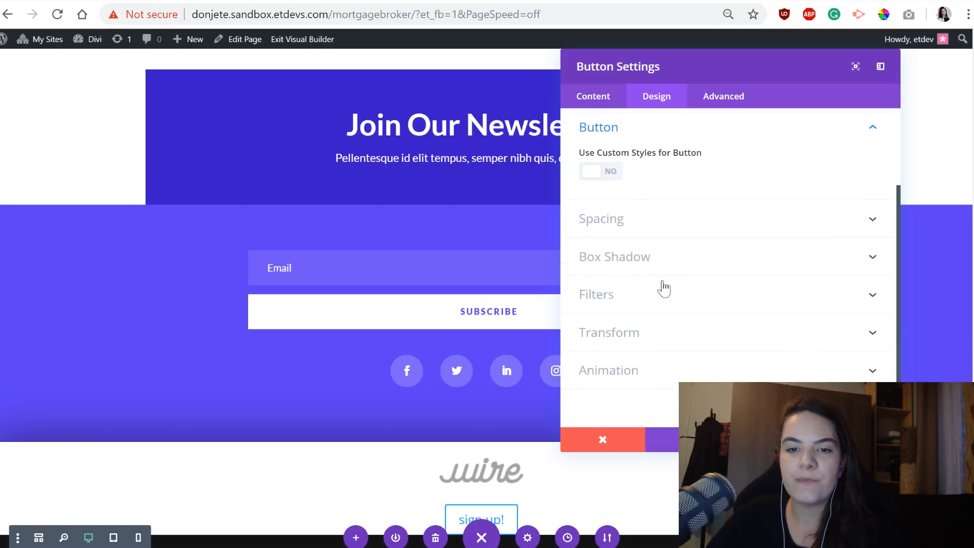
{"action": "left_click", "coordinate": [602, 176]}
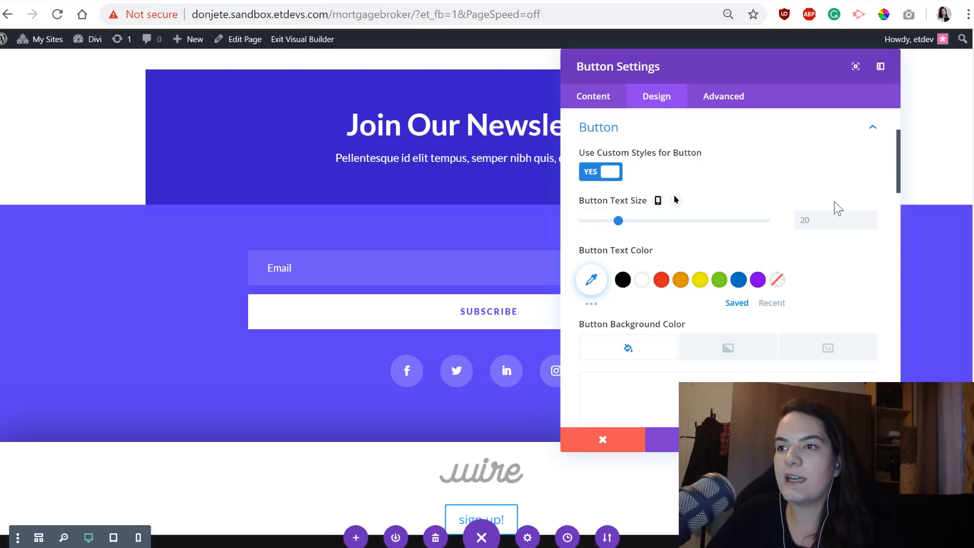
{"action": "left_click", "coordinate": [658, 201]}
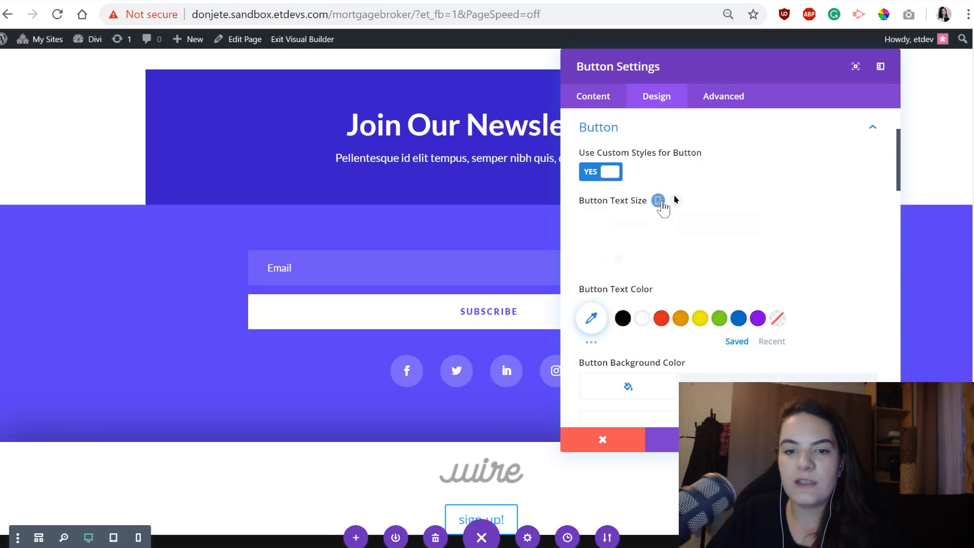
{"action": "type", "text": "0"}
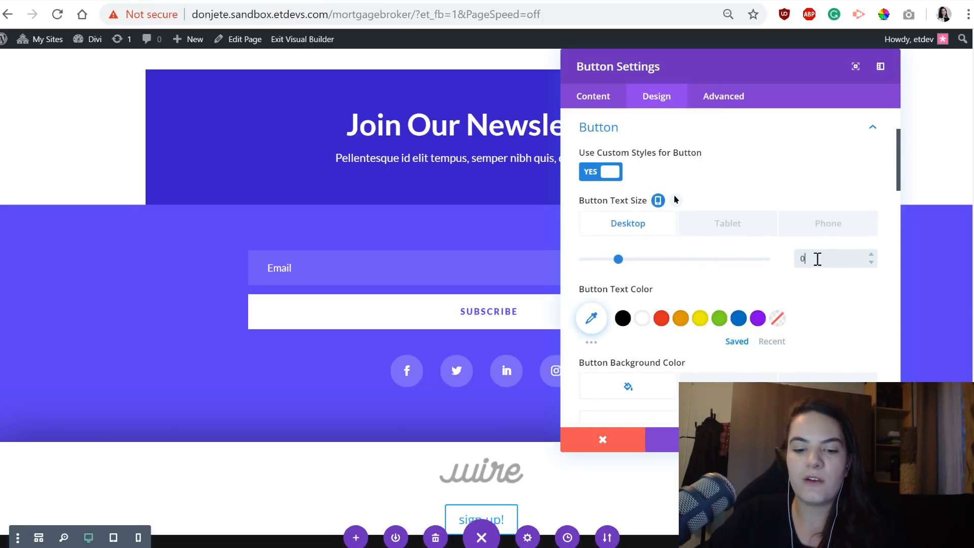
{"action": "type", "text": ".8vw"}
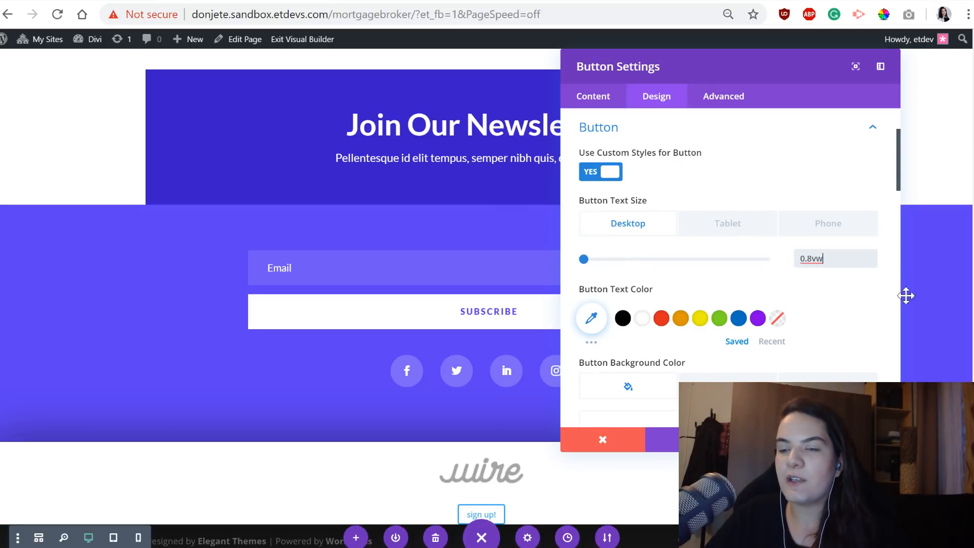
Switch the page to wireframe view and set the button text size to 1.4vw on tablet and 2.1vw on phone.
{"action": "left_click", "coordinate": [732, 209]}
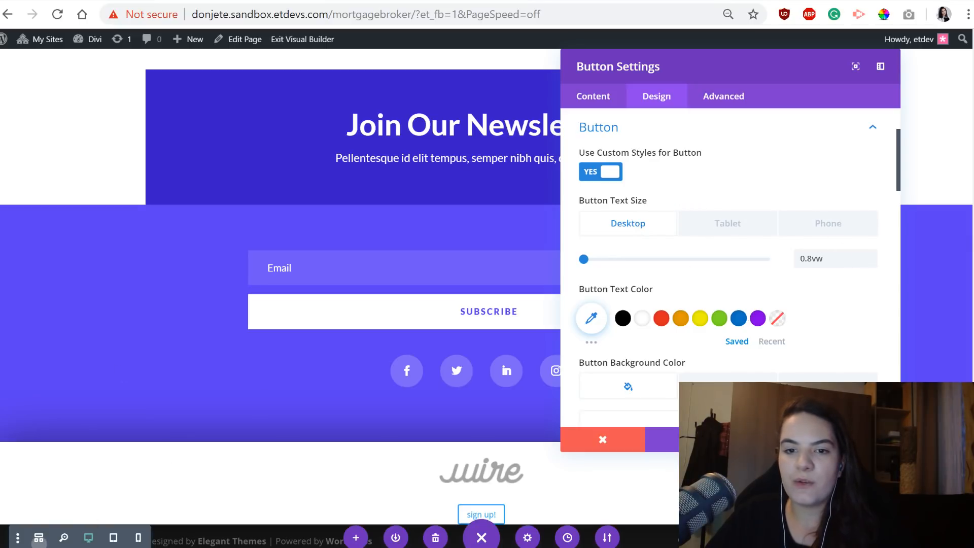
{"action": "left_click", "coordinate": [39, 538]}
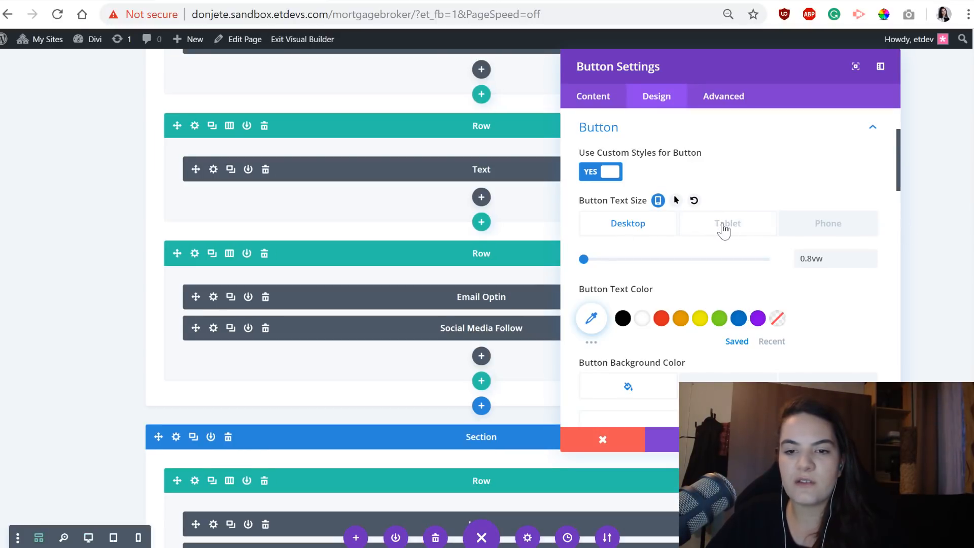
{"action": "left_click", "coordinate": [723, 228]}
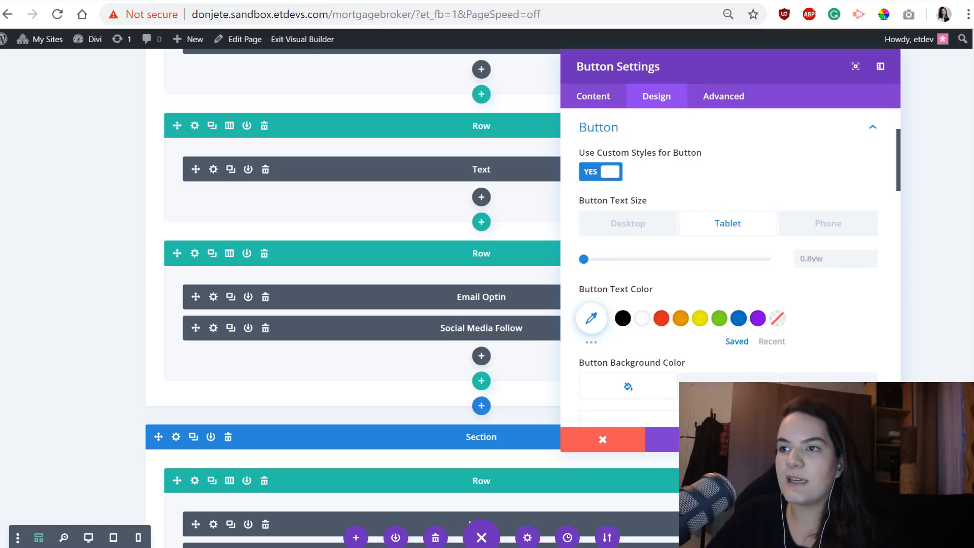
{"action": "left_click", "coordinate": [656, 235]}
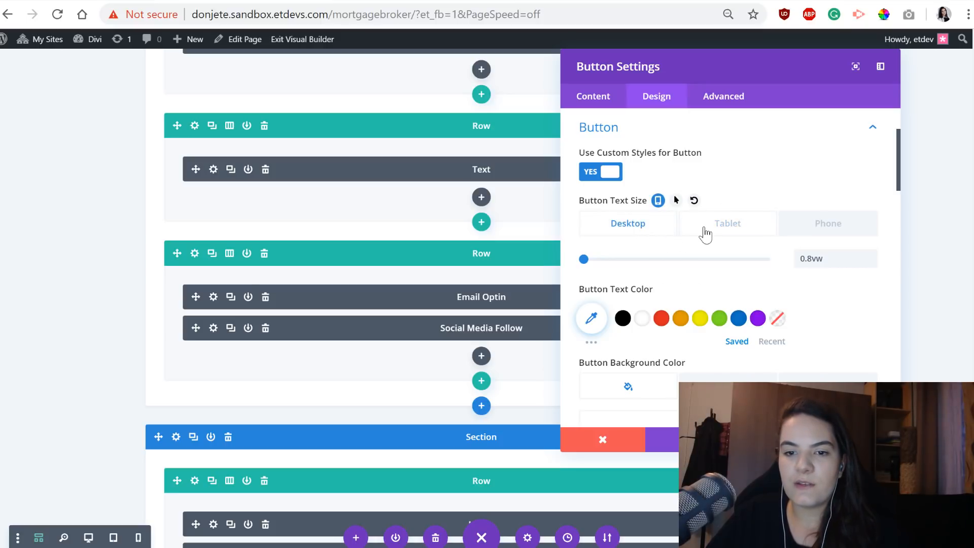
{"action": "left_click", "coordinate": [707, 233]}
{"action": "left_click", "coordinate": [647, 235]}
{"action": "left_click", "coordinate": [714, 230]}
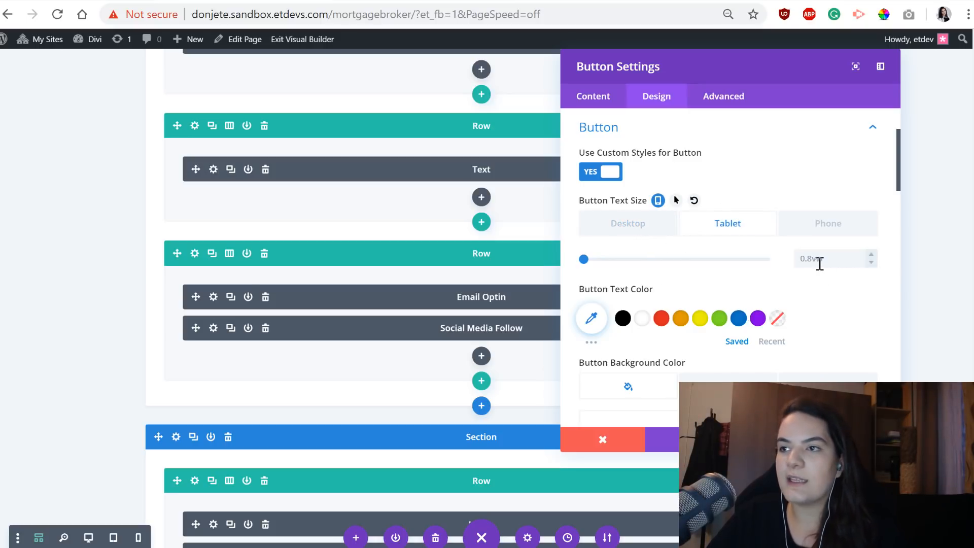
{"action": "left_click", "coordinate": [824, 257]}
{"action": "type", "text": "1.4vw"}
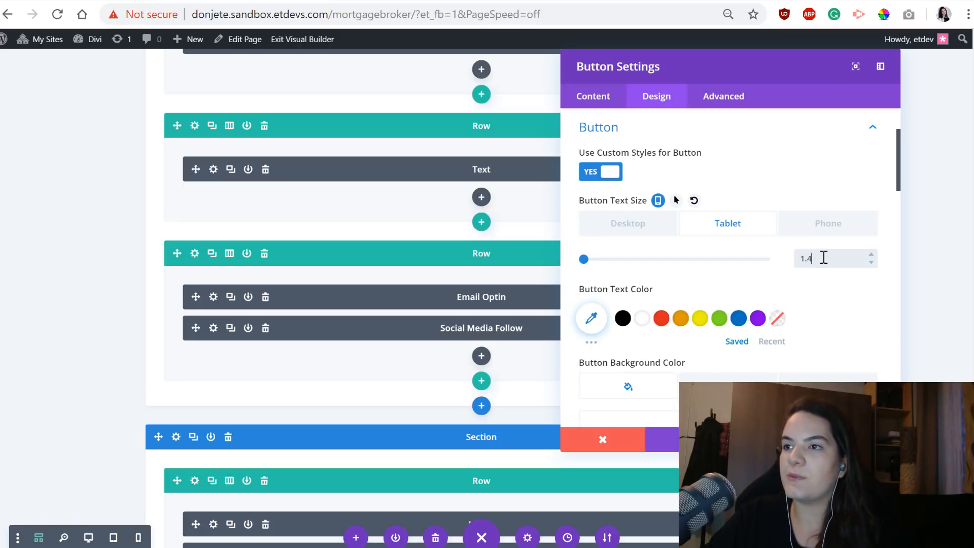
{"action": "left_click", "coordinate": [816, 225]}
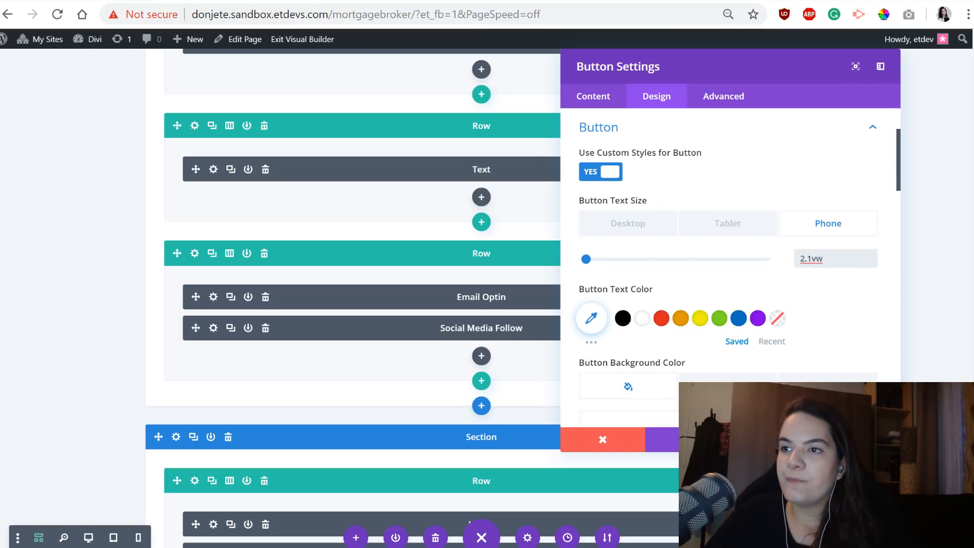
Set the button's text color to white and its background color to turquoise #40eccc.
{"action": "left_click", "coordinate": [643, 318]}
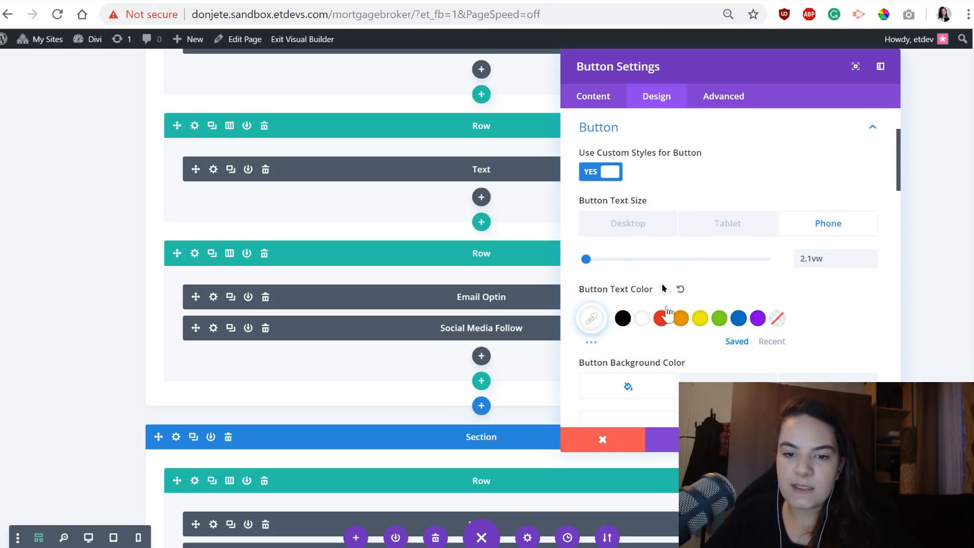
{"action": "scroll", "coordinate": [756, 337], "scroll_direction": "down", "scroll_amount": 2}
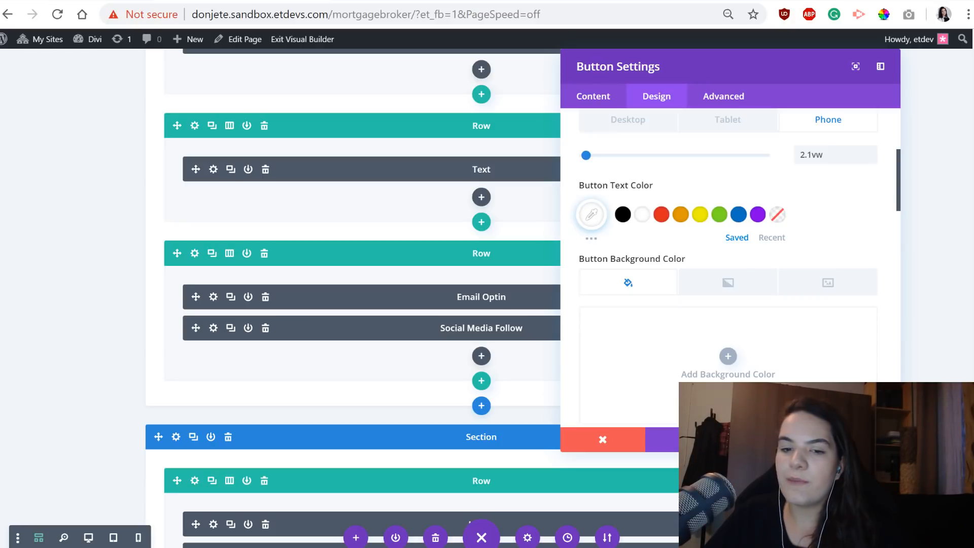
{"action": "left_click", "coordinate": [685, 342]}
{"action": "type", "text": "#40eccc"}
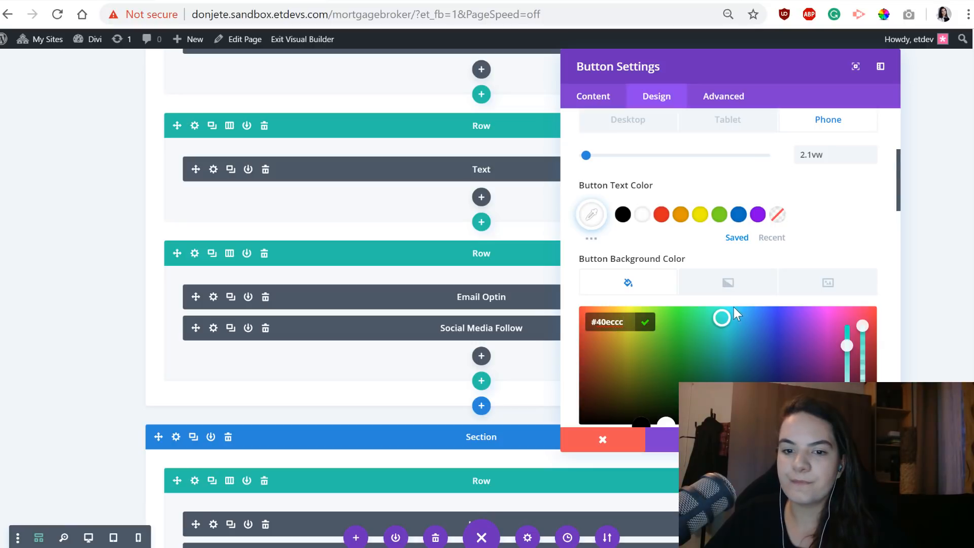
Set the button's border width to 0px and its border radius to 50px.
{"action": "scroll", "coordinate": [733, 306], "scroll_direction": "down", "scroll_amount": 2}
{"action": "left_click", "coordinate": [822, 362]}
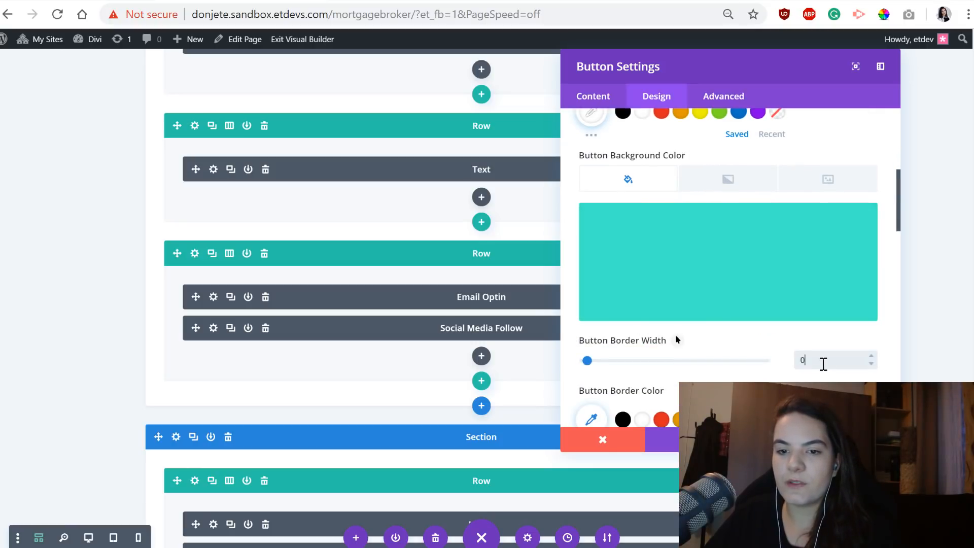
{"action": "left_click", "coordinate": [677, 339]}
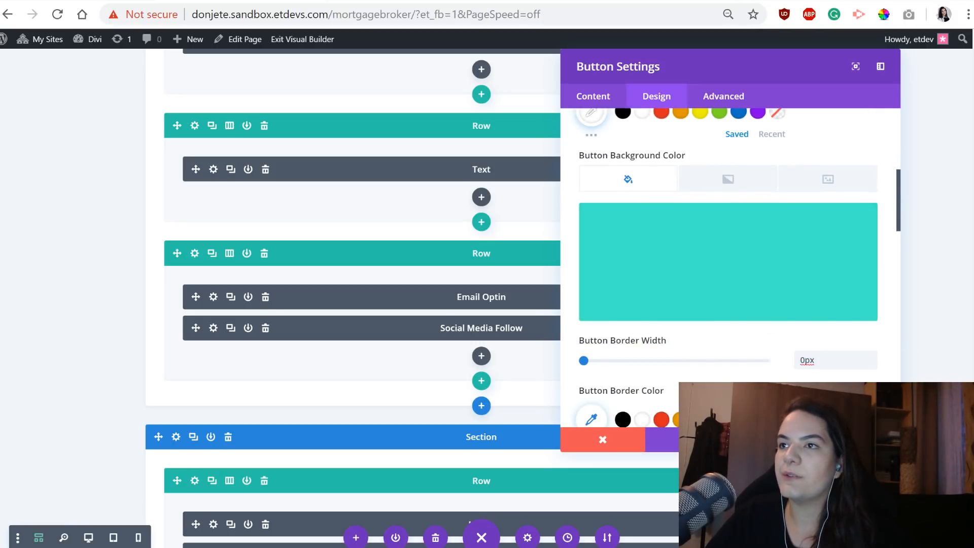
{"action": "scroll", "coordinate": [710, 349], "scroll_direction": "down", "scroll_amount": 4}
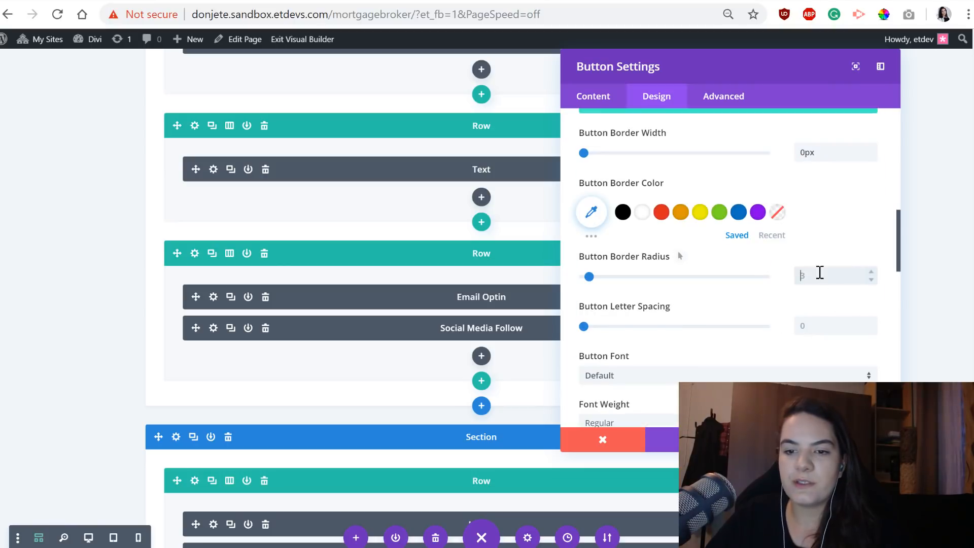
{"action": "left_click", "coordinate": [819, 272]}
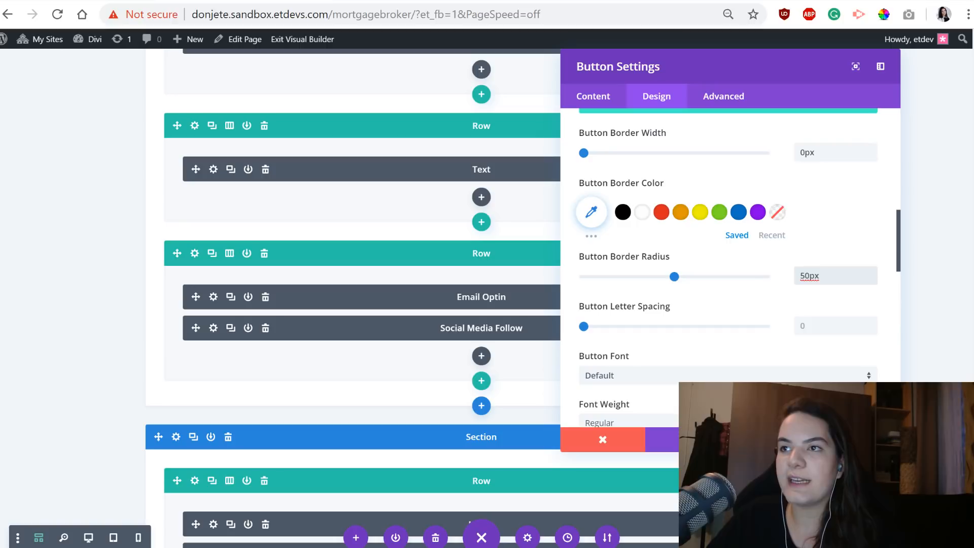
{"action": "key", "text": "Tab"}
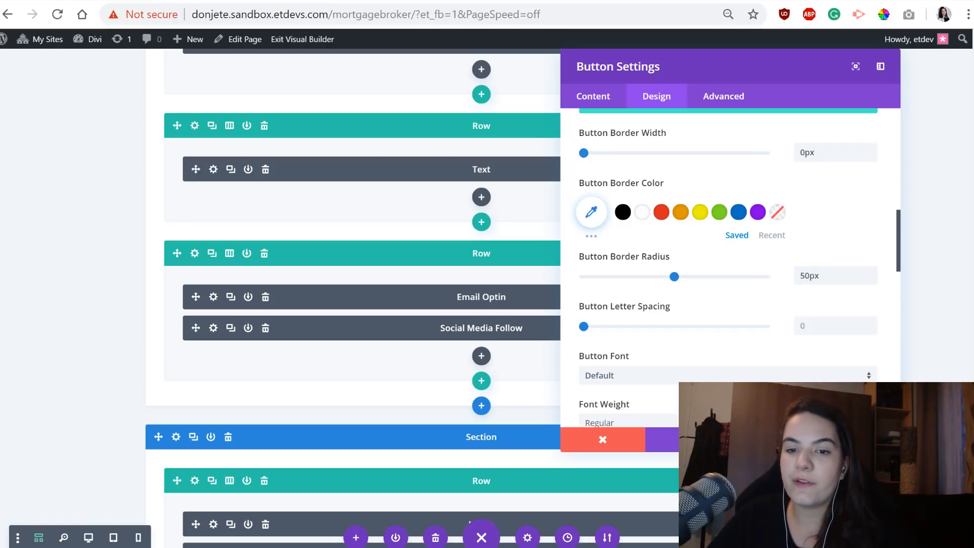
Style the button text with 2px letter spacing and the Lato font in Heavy weight and uppercase.
{"action": "left_click", "coordinate": [839, 325]}
{"action": "type", "text": "2px"}
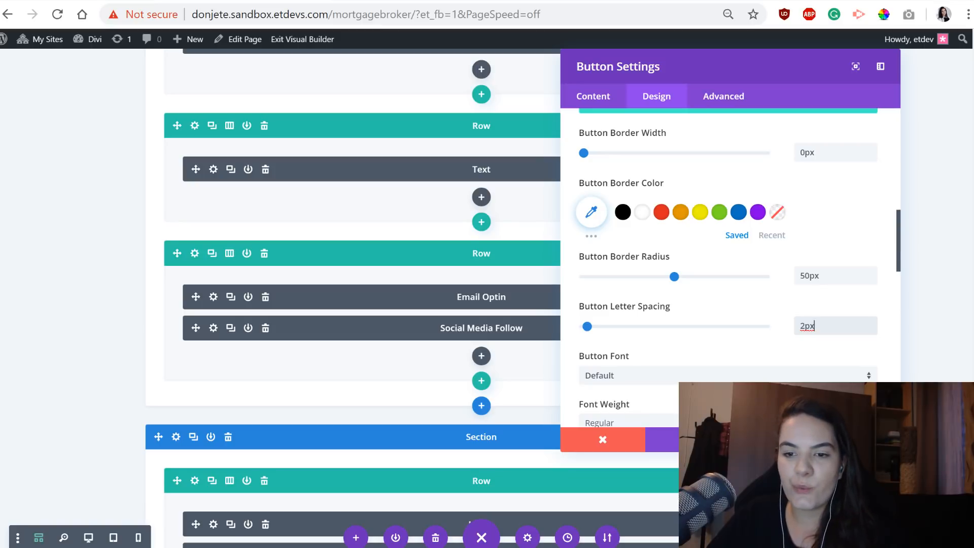
{"action": "scroll", "coordinate": [665, 336], "scroll_direction": "down", "scroll_amount": 2}
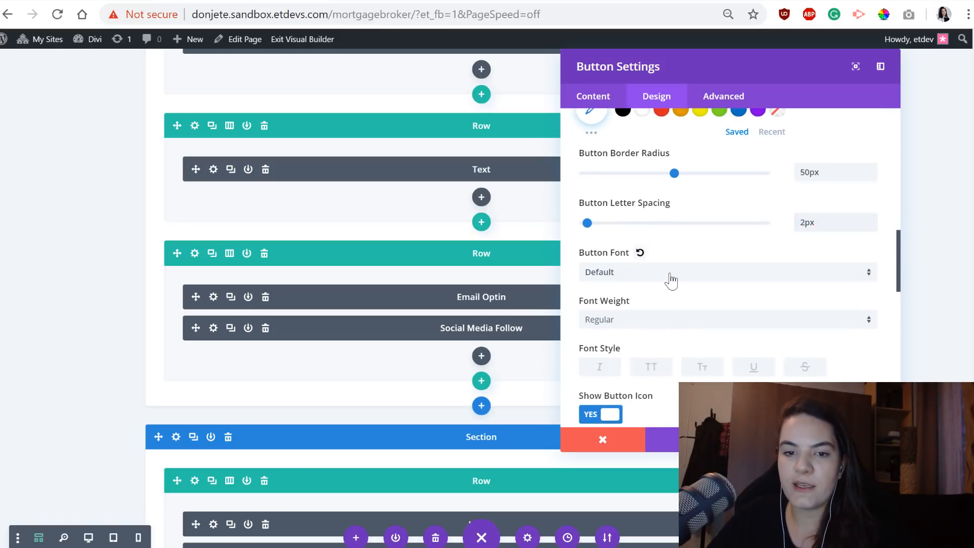
{"action": "left_click", "coordinate": [670, 273]}
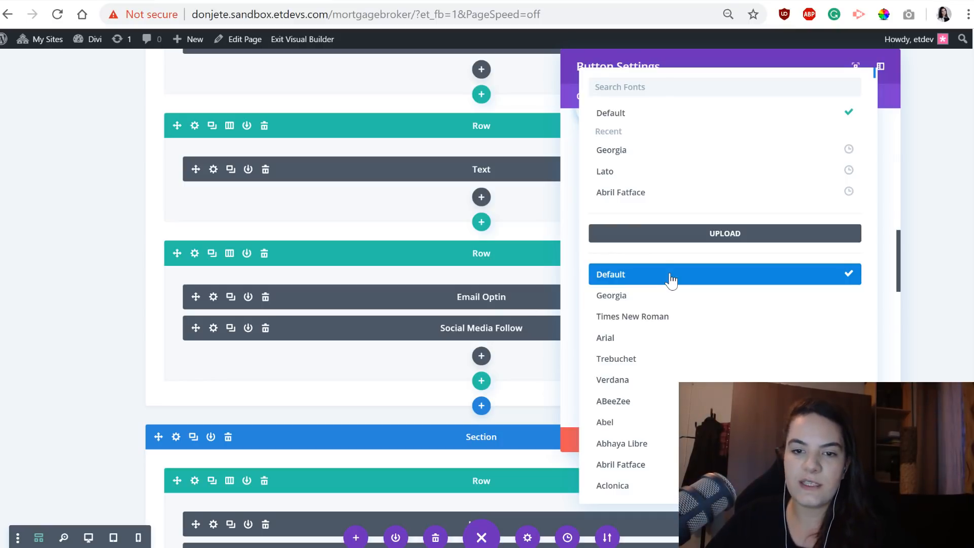
{"action": "left_click", "coordinate": [659, 172]}
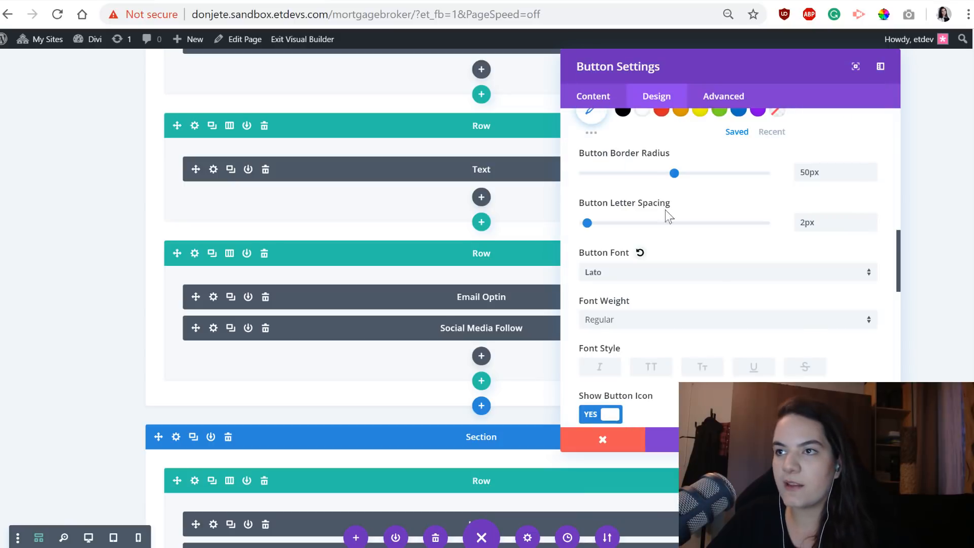
{"action": "left_click", "coordinate": [652, 329]}
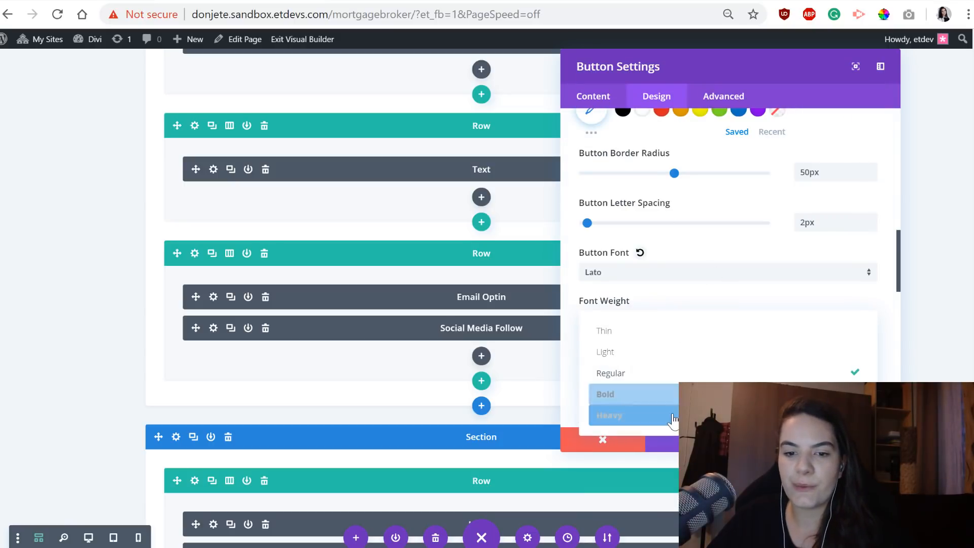
{"action": "left_click", "coordinate": [616, 413]}
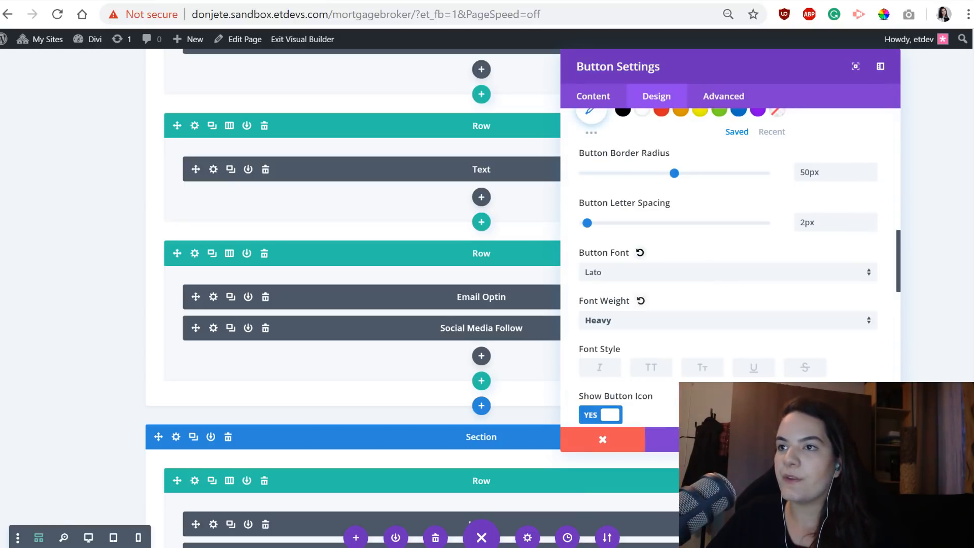
{"action": "left_click", "coordinate": [651, 367]}
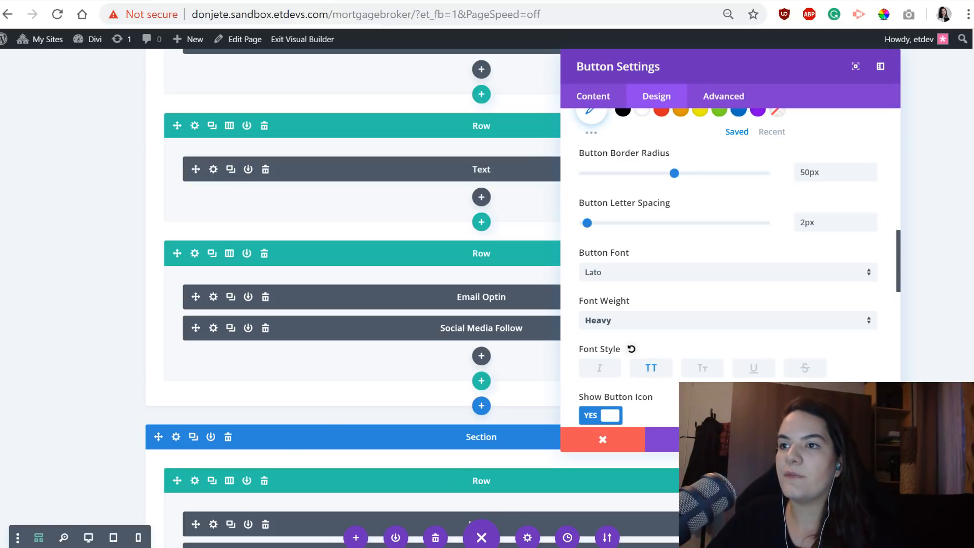
Return the page to desktop view and give the sign up button linked top and bottom margins of 15px.
{"action": "left_click", "coordinate": [89, 537]}
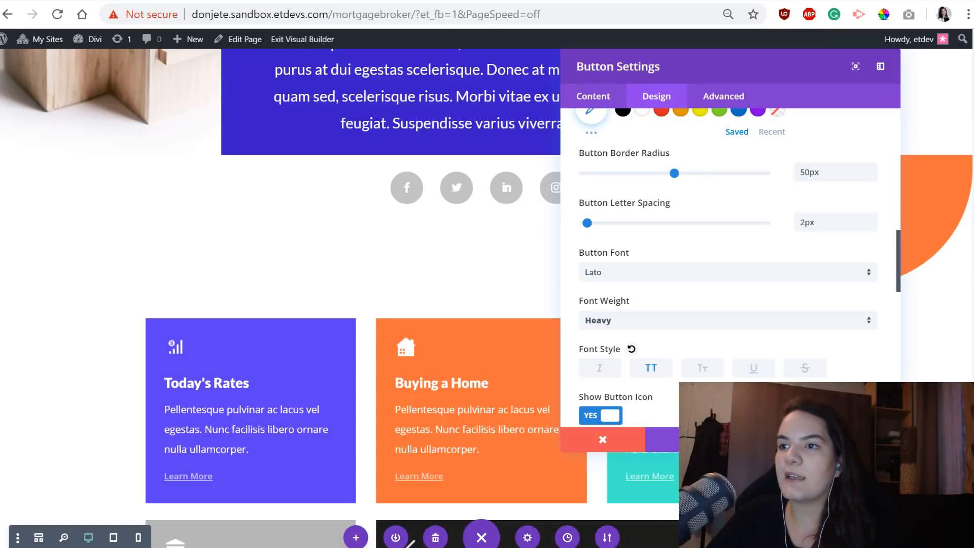
{"action": "scroll", "coordinate": [434, 226], "scroll_direction": "down", "scroll_amount": 5}
{"action": "scroll", "coordinate": [441, 238], "scroll_direction": "down", "scroll_amount": 8}
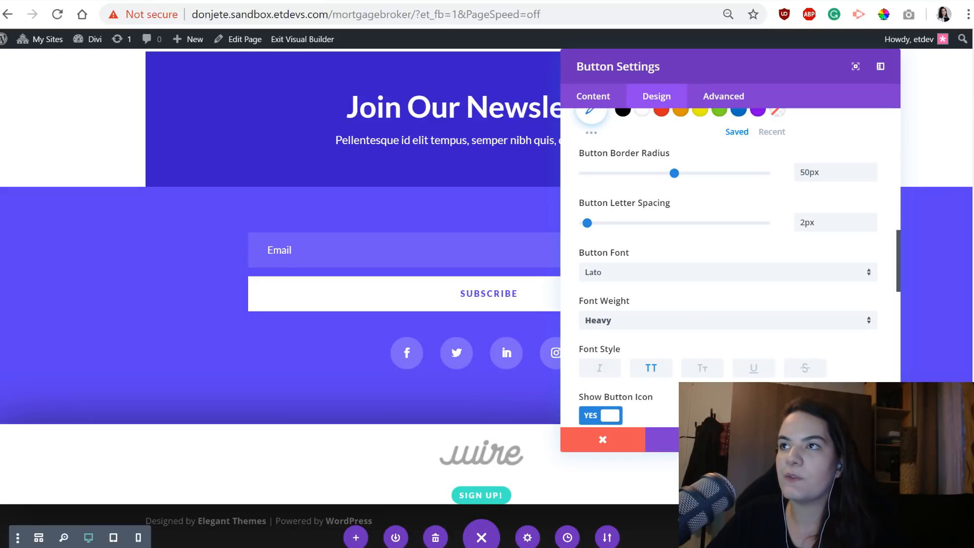
{"action": "scroll", "coordinate": [633, 324], "scroll_direction": "down", "scroll_amount": 8}
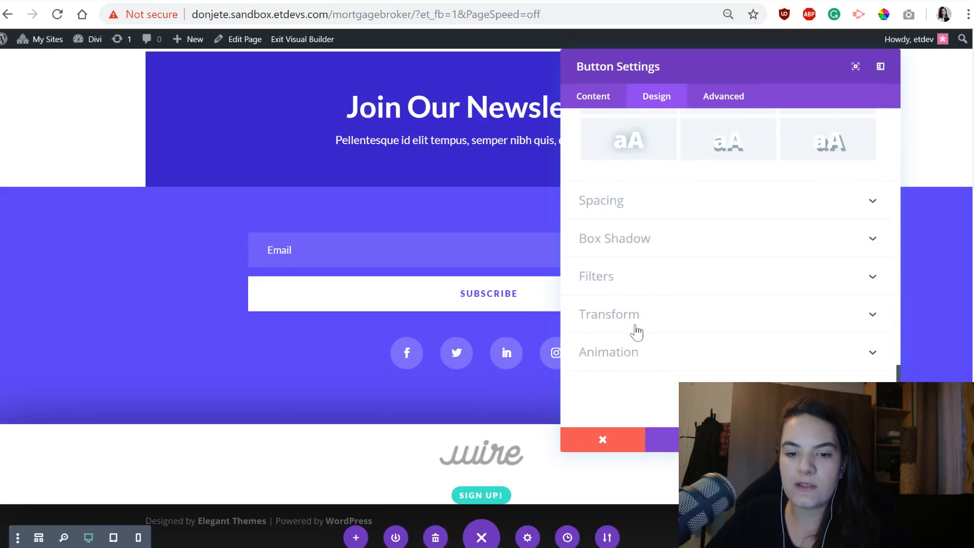
{"action": "left_click", "coordinate": [643, 202]}
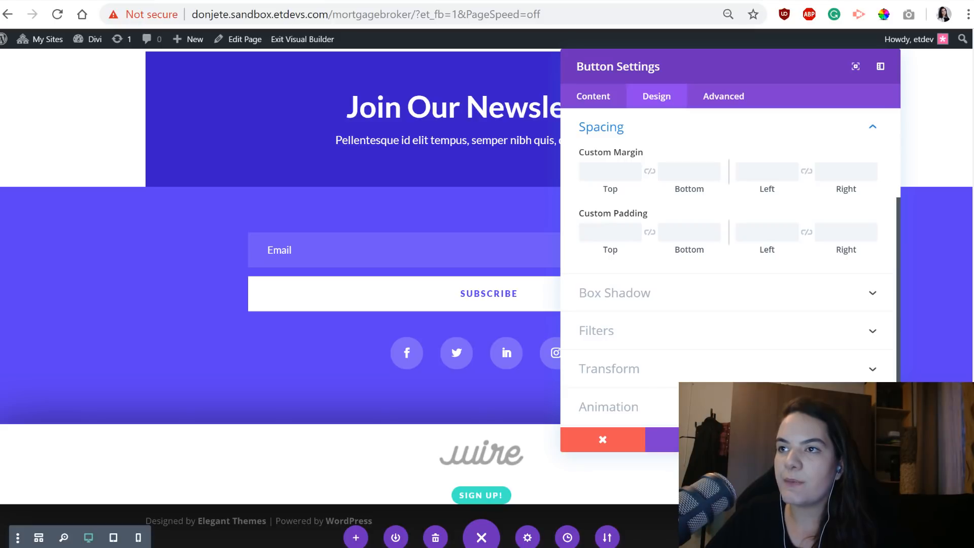
{"action": "left_click", "coordinate": [613, 172]}
{"action": "type", "text": "15px"}
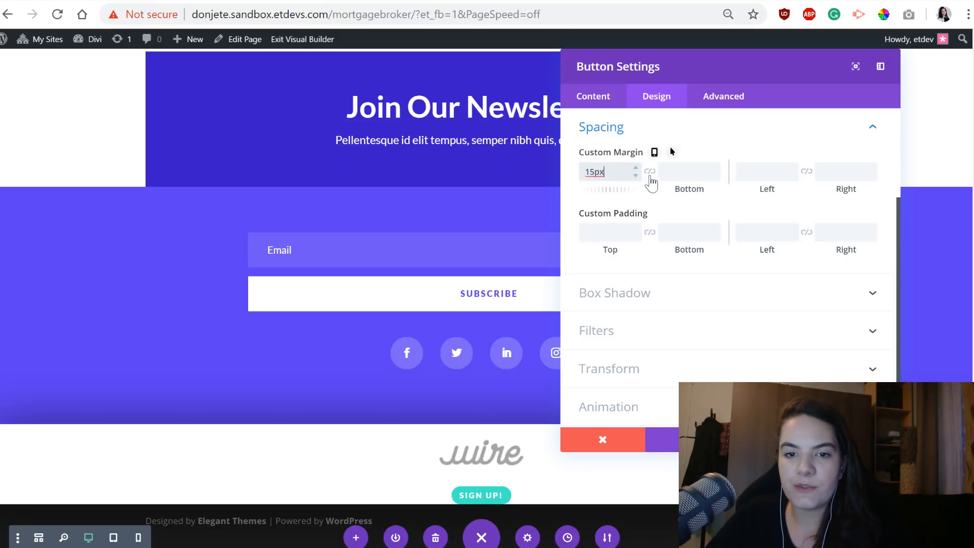
{"action": "left_click", "coordinate": [650, 172]}
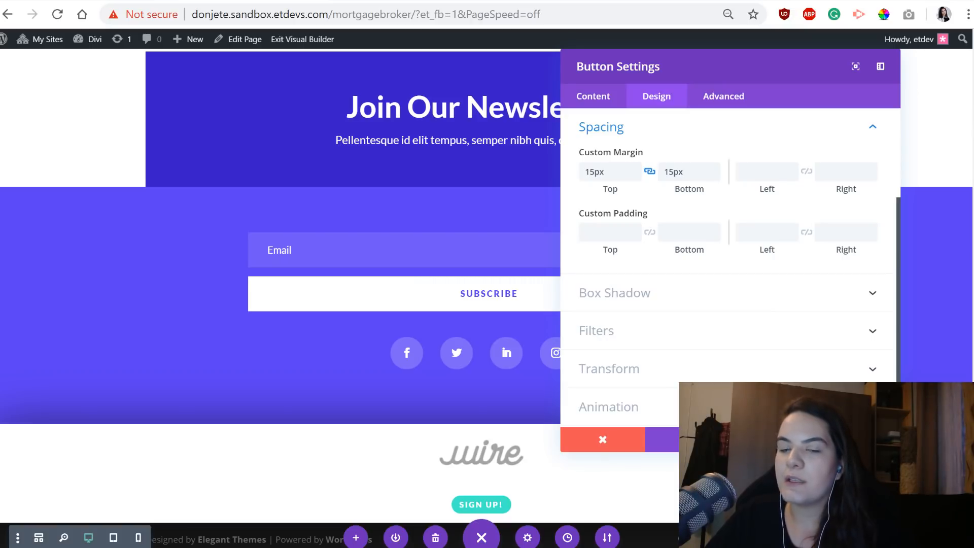
Set the sign up button's top and bottom padding to a linked 15px.
{"action": "left_click", "coordinate": [608, 232]}
{"action": "type", "text": "15px"}
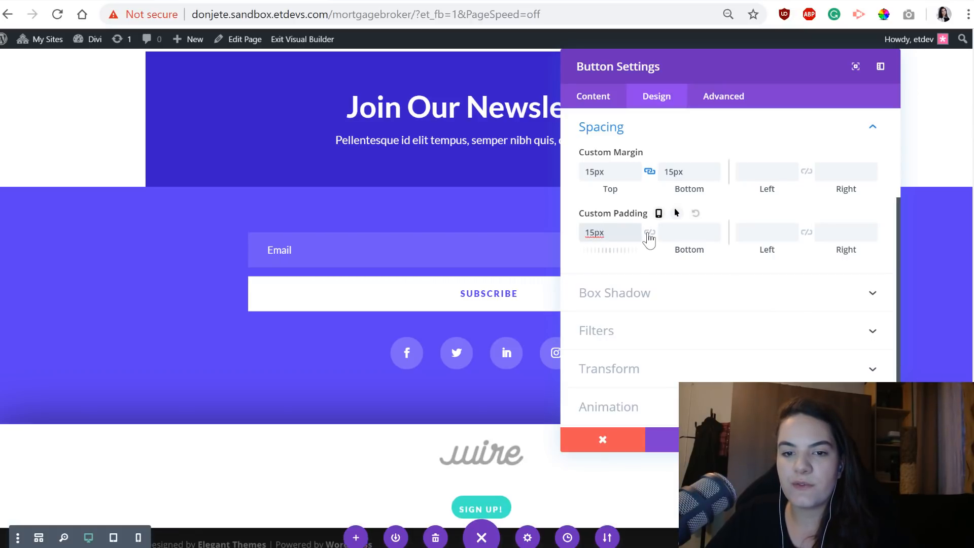
{"action": "left_click", "coordinate": [649, 233]}
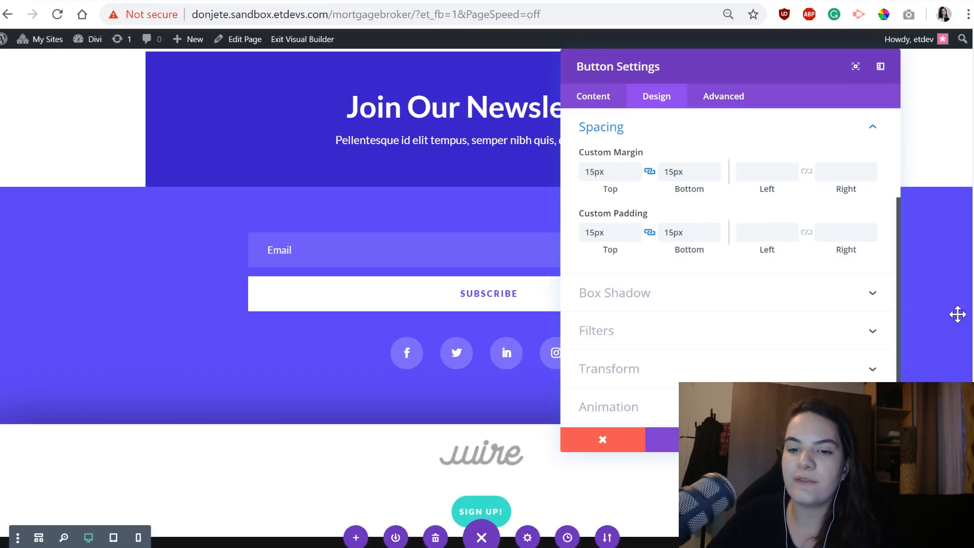
Set the sign up button's left and right padding to a linked 40px and save the button settings.
{"action": "left_click", "coordinate": [761, 231]}
{"action": "type", "text": "40px"}
{"action": "left_click", "coordinate": [806, 232]}
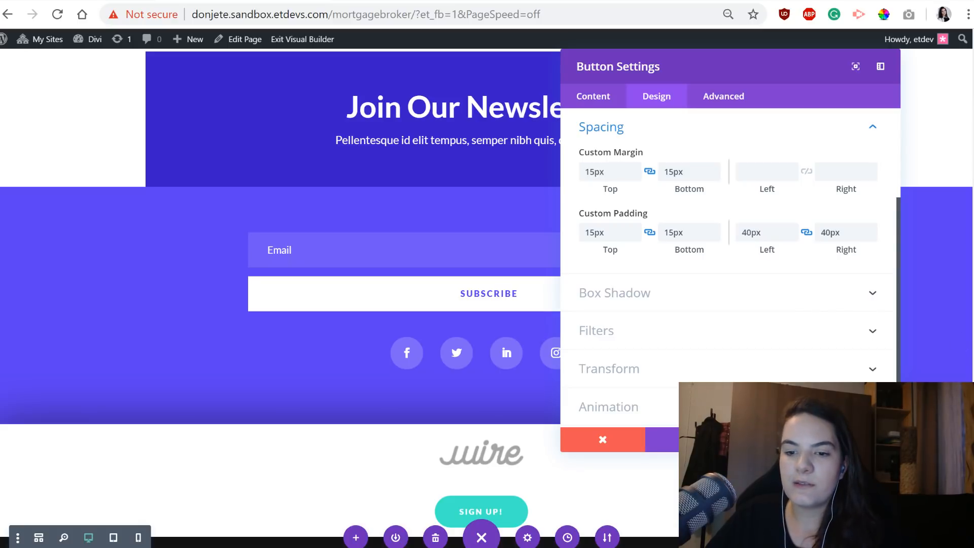
{"action": "left_click", "coordinate": [858, 439]}
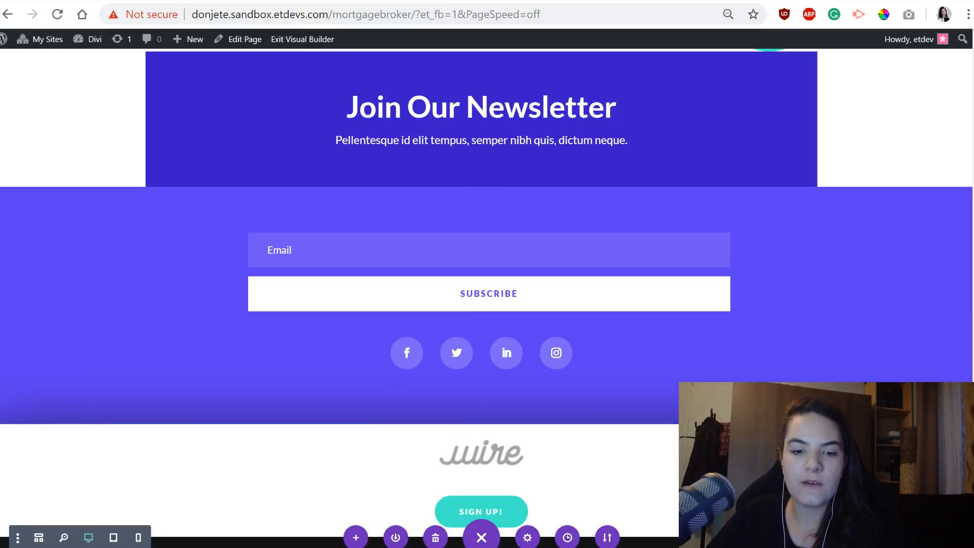
Add a Text module below the sign up button with the content "Menu item 1".
{"action": "left_click_drag", "start_coordinate": [481, 537], "coordinate": [956, 255]}
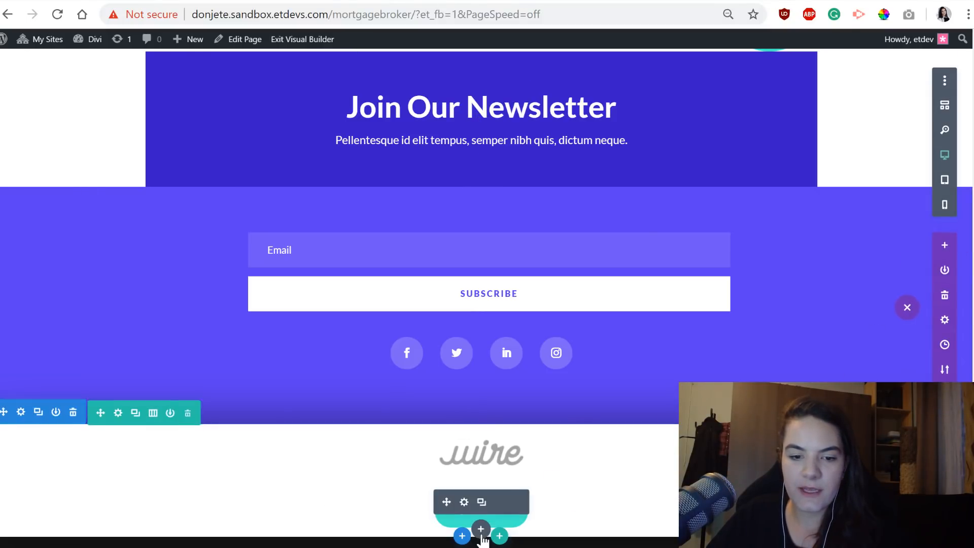
{"action": "left_click", "coordinate": [479, 528]}
{"action": "type", "text": "text"}
{"action": "key", "text": "Return"}
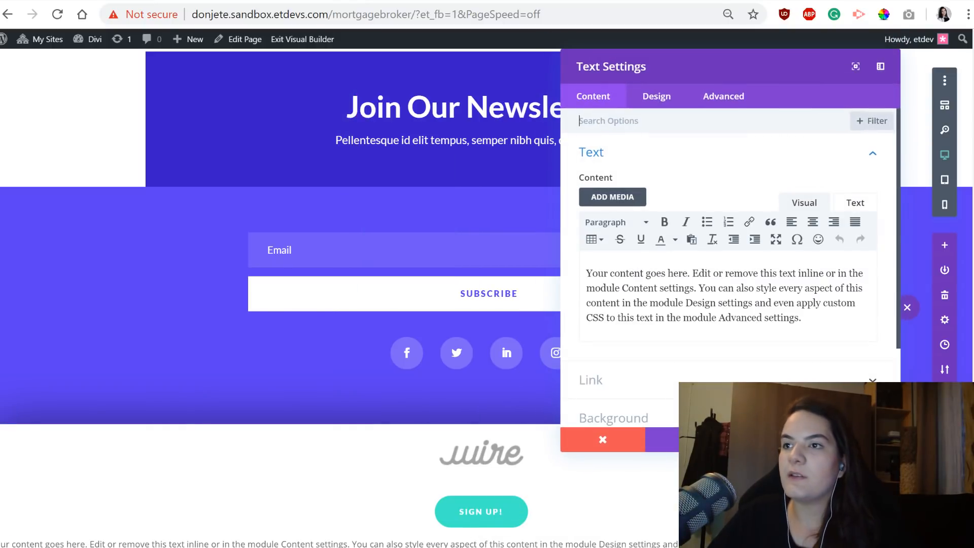
{"action": "triple_click", "coordinate": [737, 292]}
{"action": "type", "text": "Menu "}
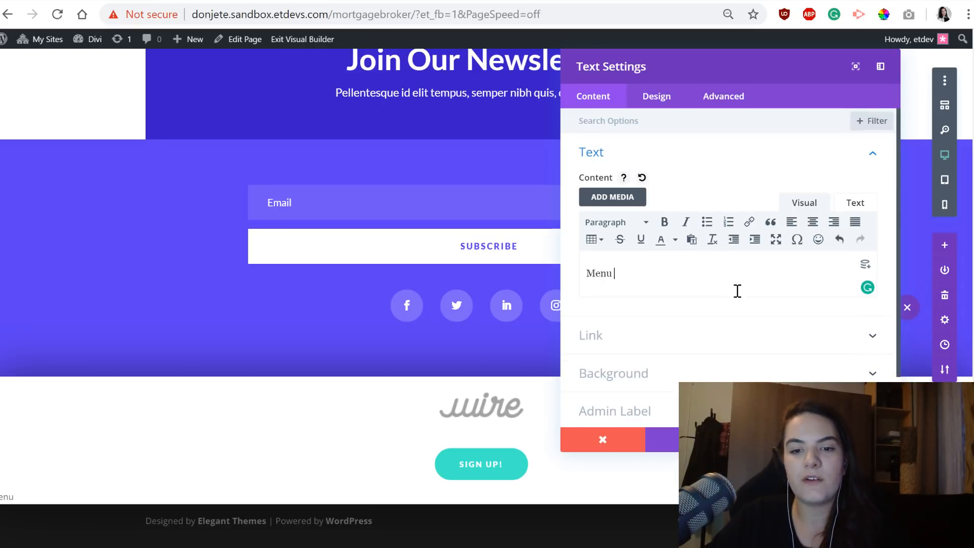
{"action": "type", "text": "item 1"}
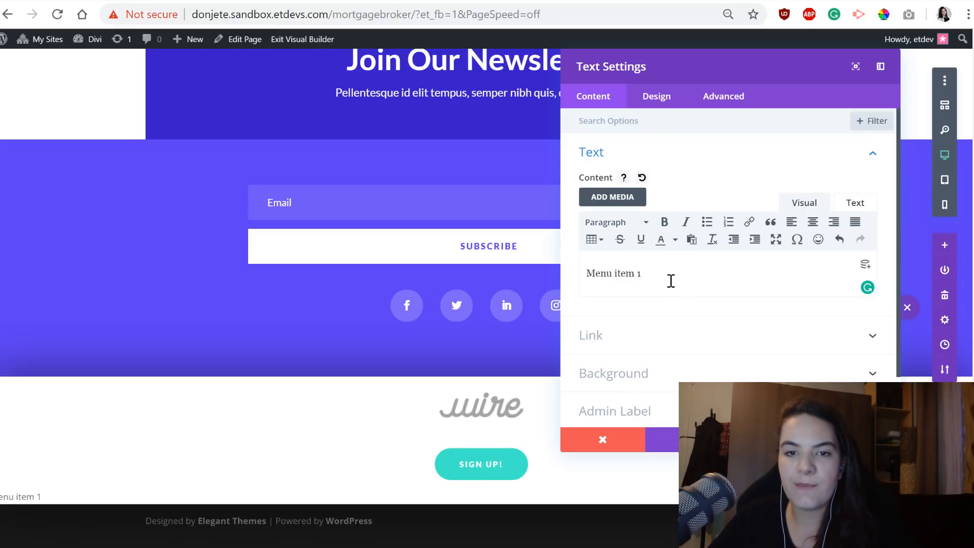
Give the Menu item 1 text module a #f2f2f2 background color.
{"action": "left_click", "coordinate": [664, 335]}
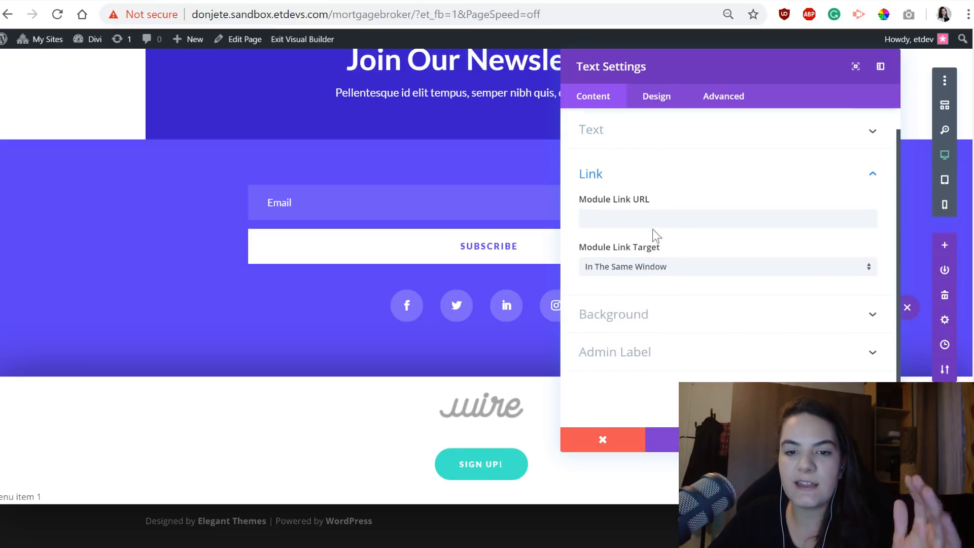
{"action": "left_click", "coordinate": [653, 217]}
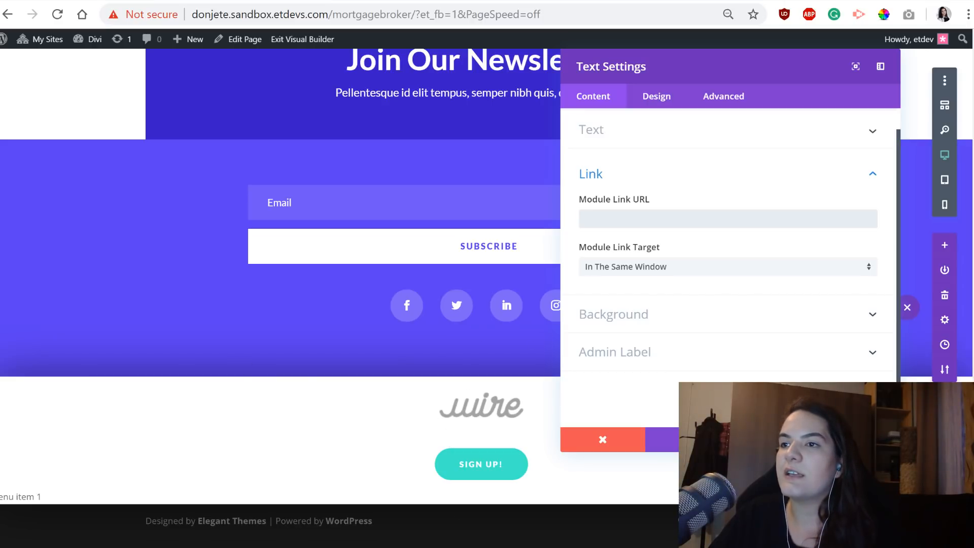
{"action": "left_click", "coordinate": [755, 322]}
{"action": "left_click", "coordinate": [663, 306]}
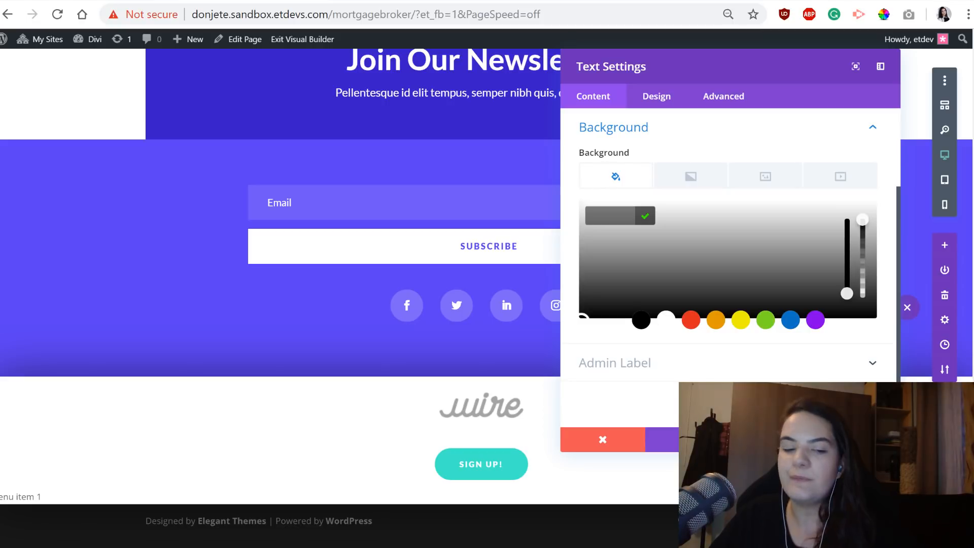
{"action": "type", "text": "#f2f2f2"}
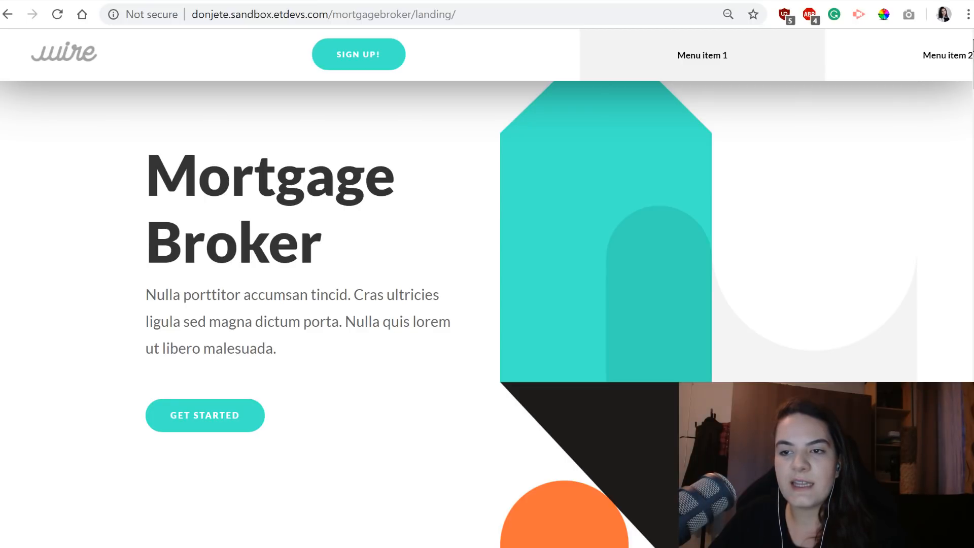
Examine how the menu items slide horizontally in the header of the finished landing page.
{"action": "scroll", "coordinate": [951, 56], "scroll_direction": "right", "scroll_amount": 10}
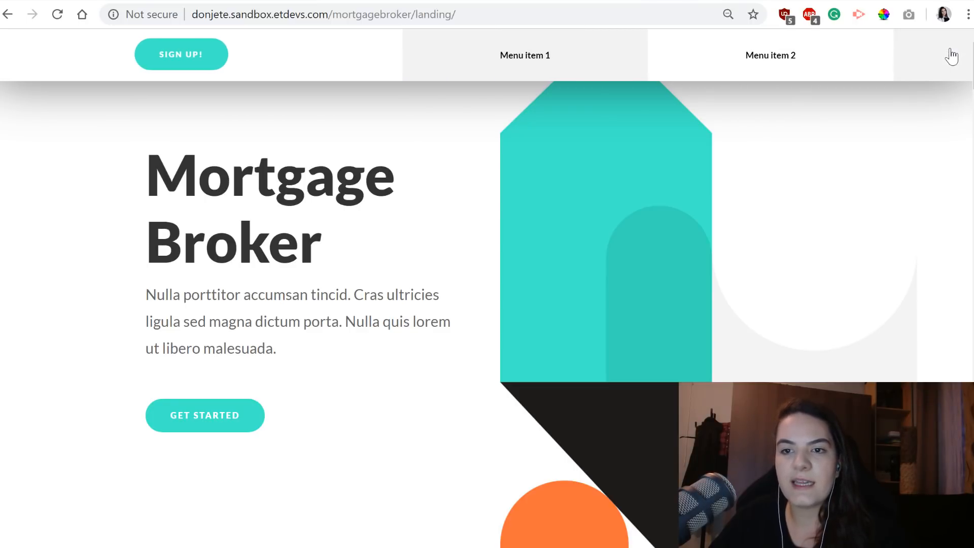
{"action": "scroll", "coordinate": [952, 55], "scroll_direction": "right", "scroll_amount": 5}
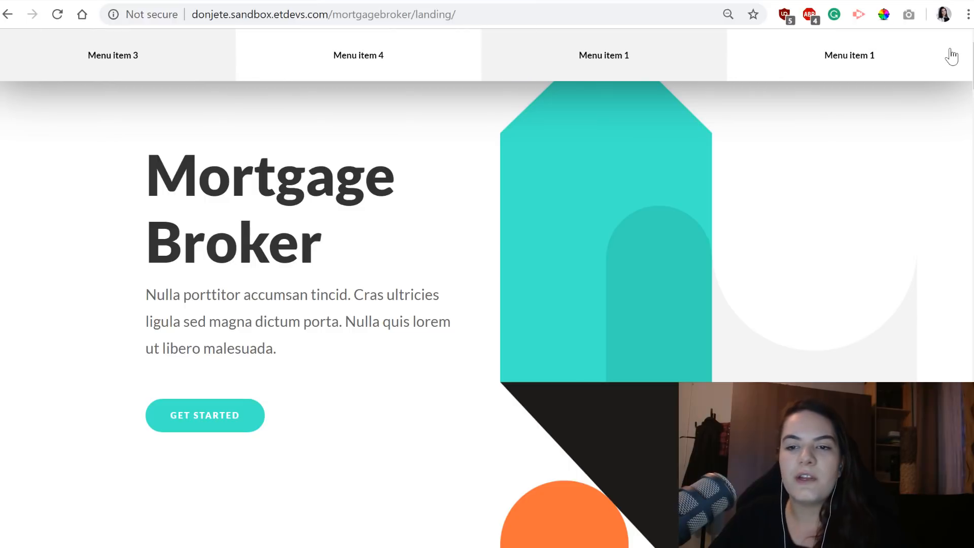
{"action": "scroll", "coordinate": [951, 56], "scroll_direction": "left", "scroll_amount": 15}
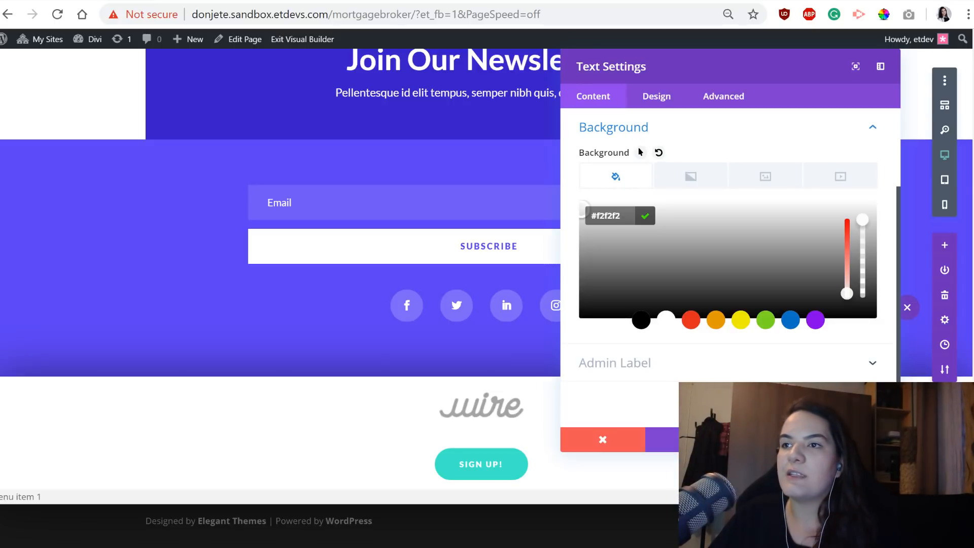
{"action": "left_click", "coordinate": [657, 97]}
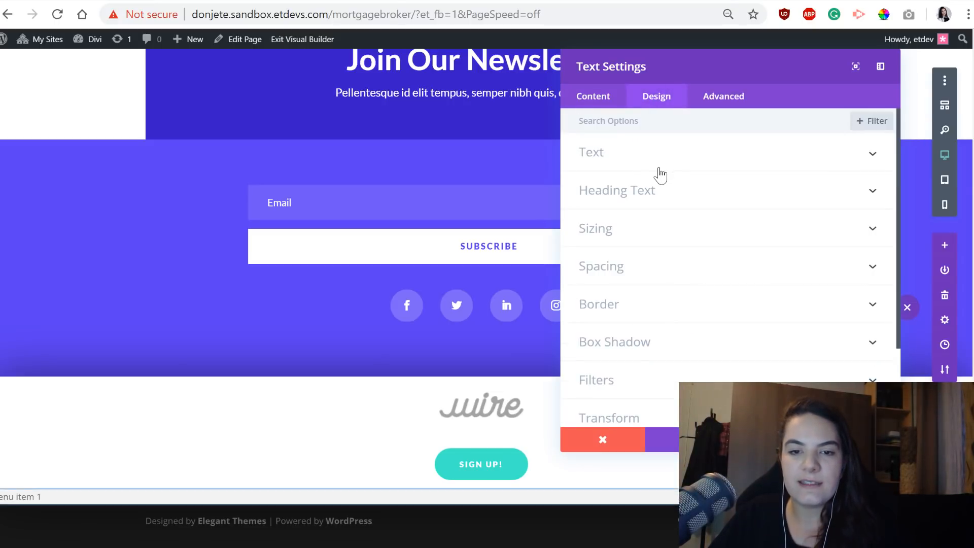
{"action": "left_click", "coordinate": [598, 99]}
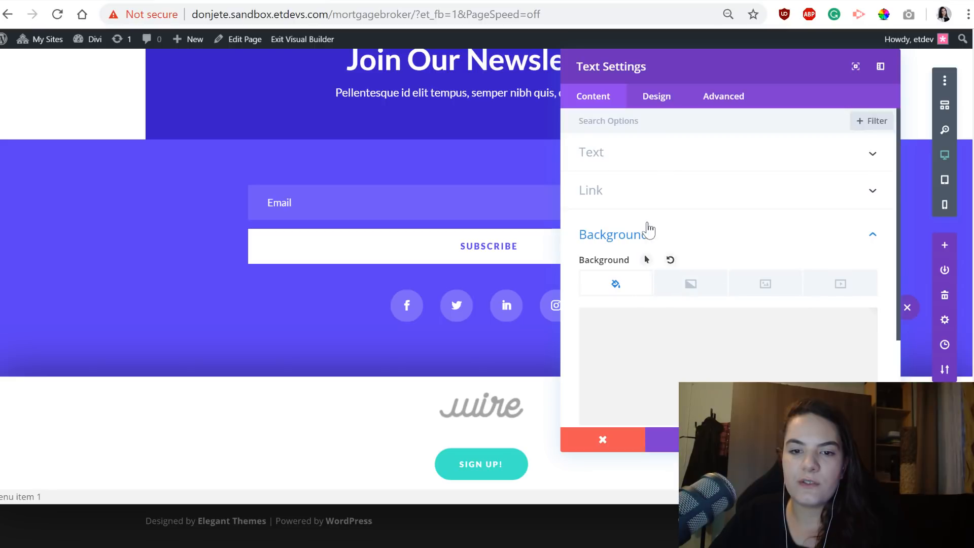
{"action": "left_click", "coordinate": [652, 196]}
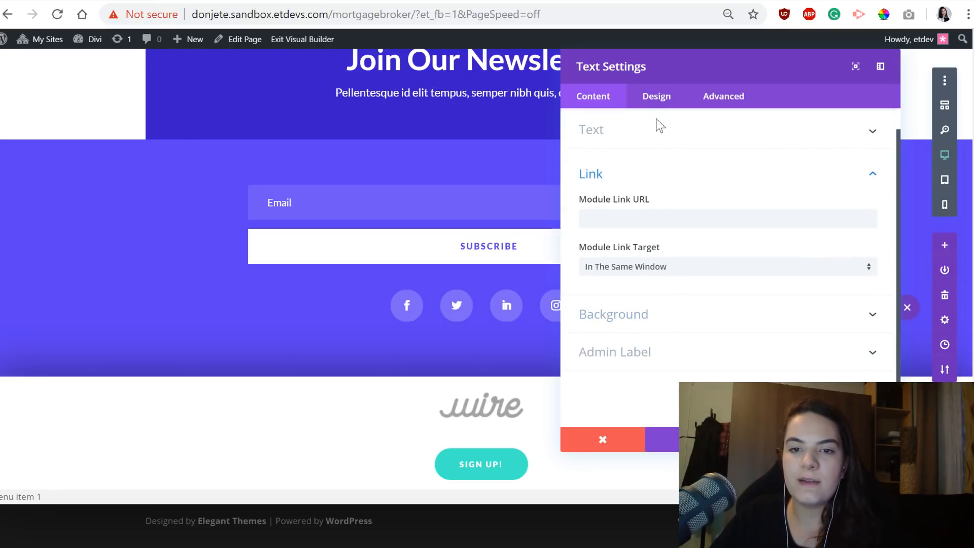
Style the menu item text with the Lato font in Bold weight.
{"action": "left_click", "coordinate": [657, 97]}
{"action": "left_click", "coordinate": [635, 158]}
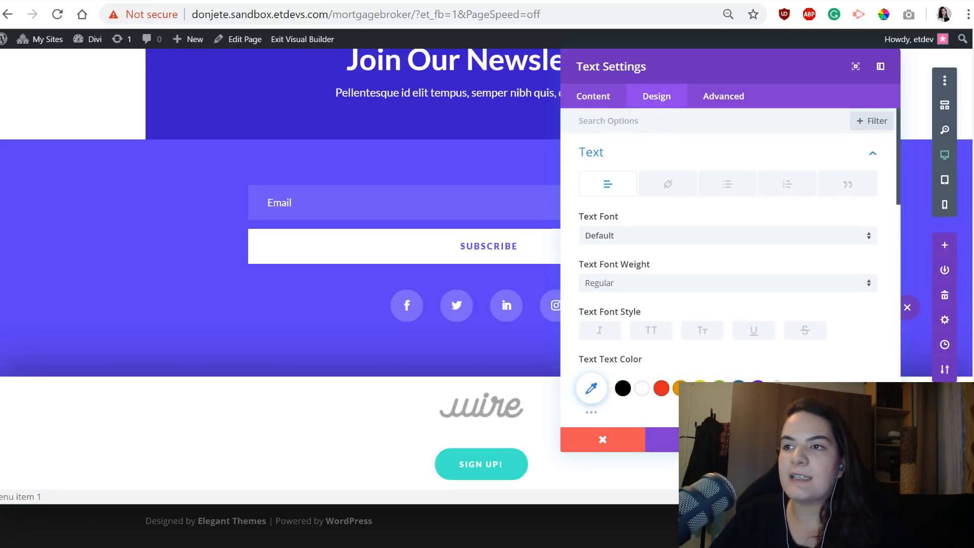
{"action": "left_click", "coordinate": [733, 238]}
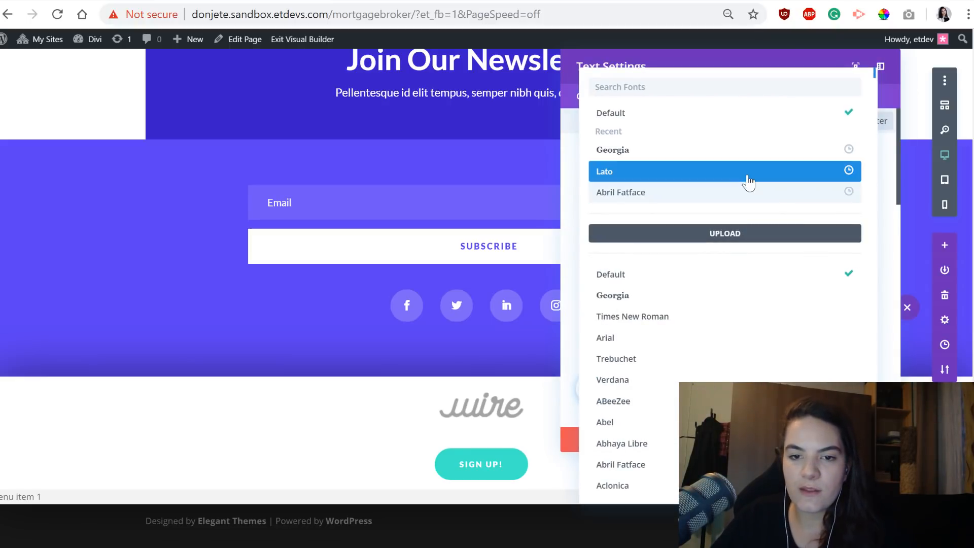
{"action": "left_click", "coordinate": [749, 186]}
{"action": "left_click", "coordinate": [644, 295]}
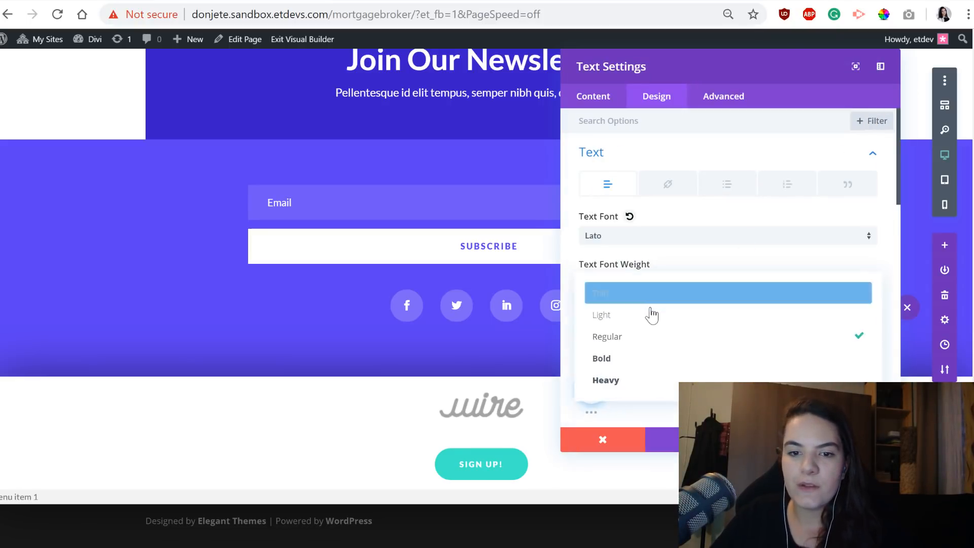
{"action": "left_click", "coordinate": [643, 357]}
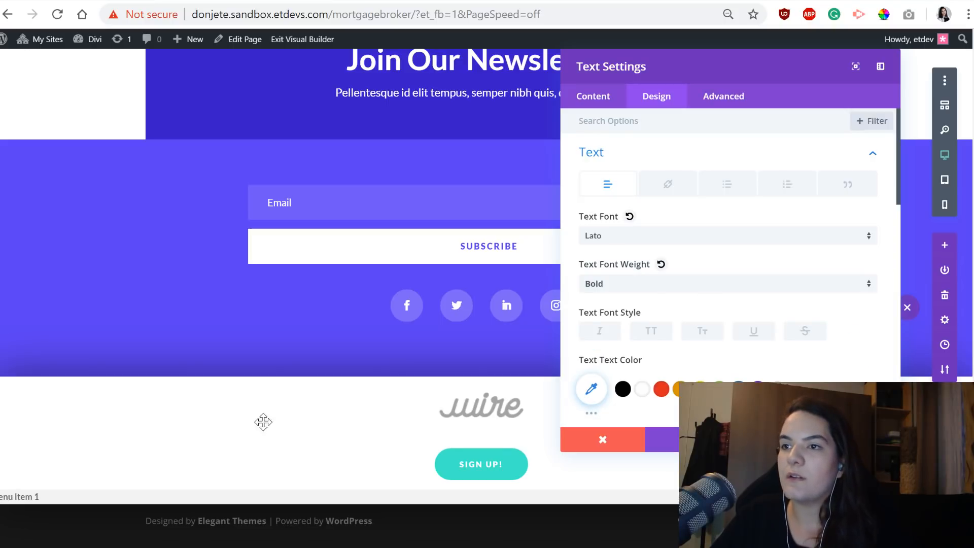
Set the menu item's responsive text size to 0.9vw on desktop, 1.9vw on tablet and 2.4vw on phone.
{"action": "scroll", "coordinate": [733, 339], "scroll_direction": "down", "scroll_amount": 4}
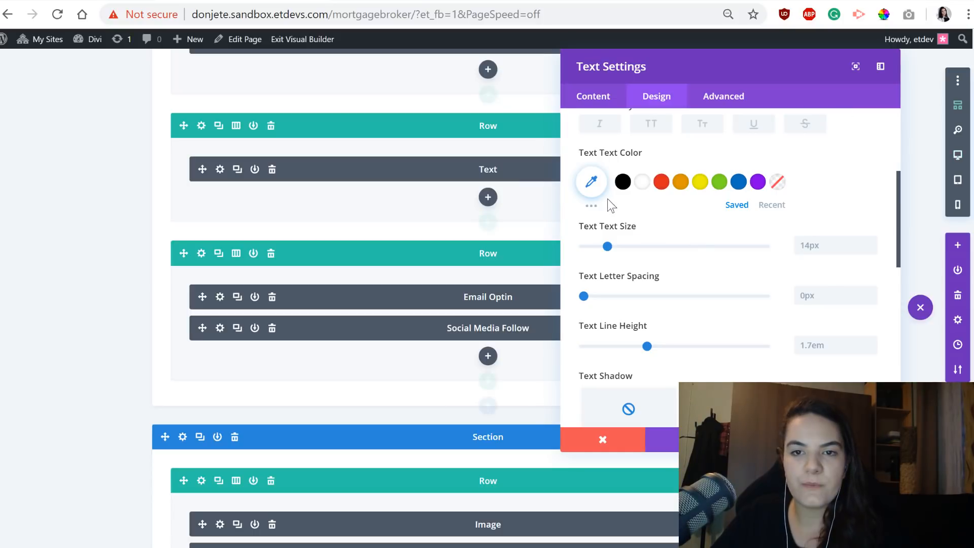
{"action": "left_click", "coordinate": [647, 227]}
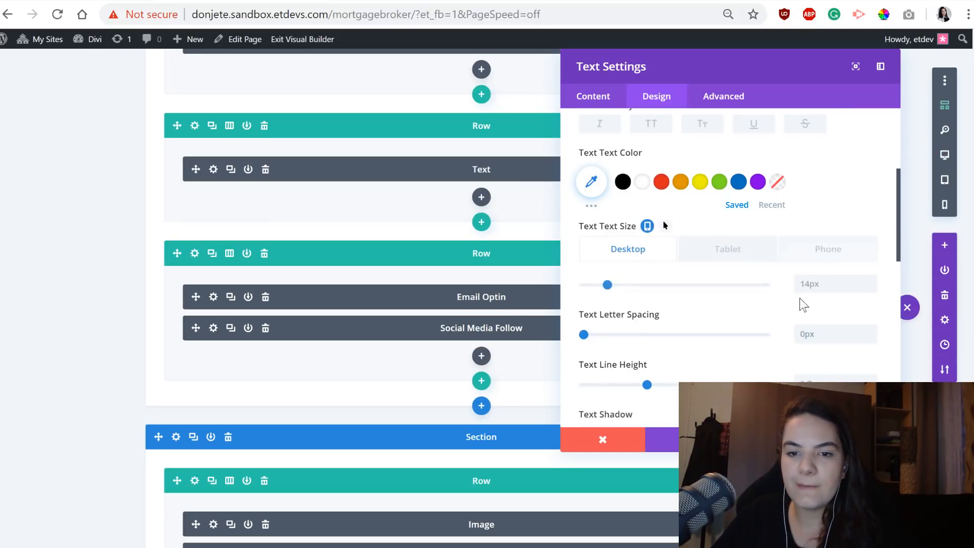
{"action": "left_click", "coordinate": [827, 288]}
{"action": "type", "text": "0"}
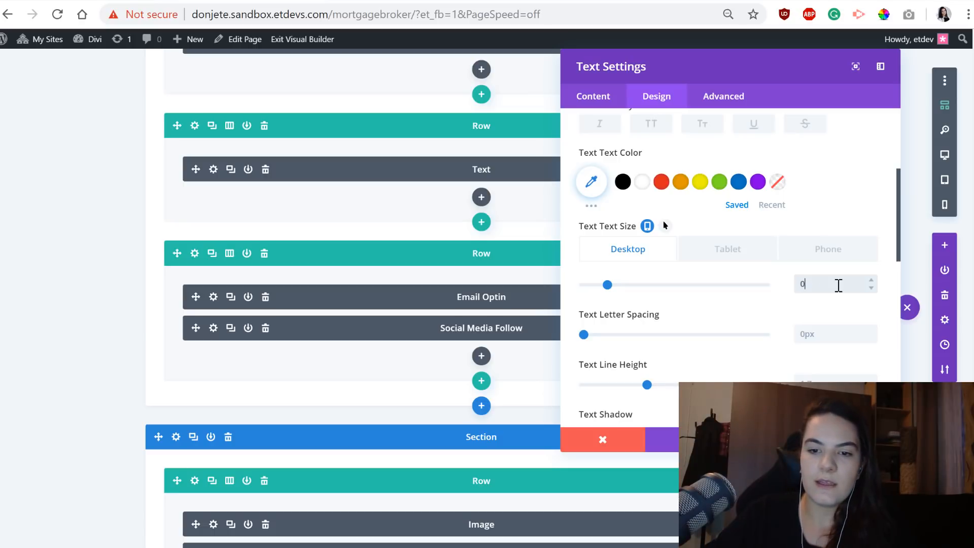
{"action": "type", "text": ".9vw"}
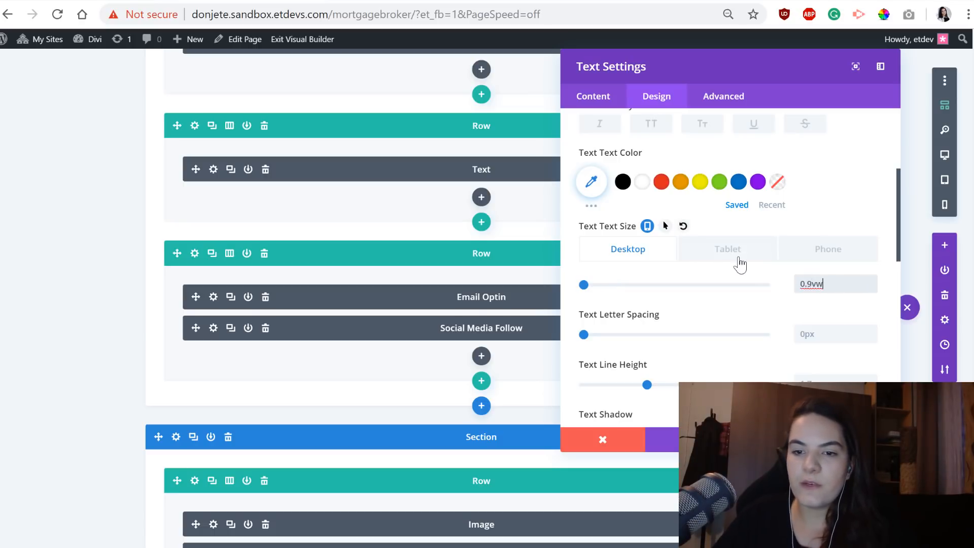
{"action": "left_click", "coordinate": [738, 262]}
{"action": "left_click", "coordinate": [842, 285]}
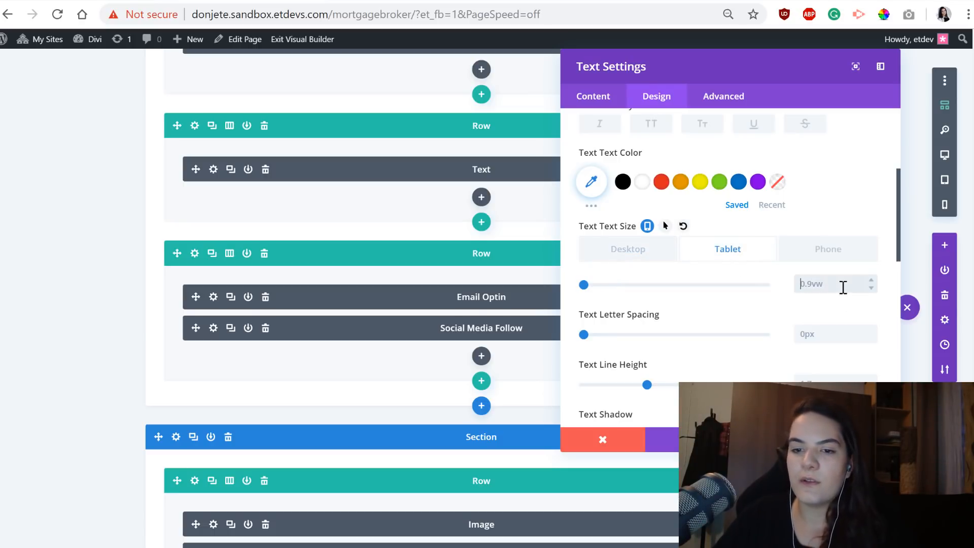
{"action": "type", "text": "1"}
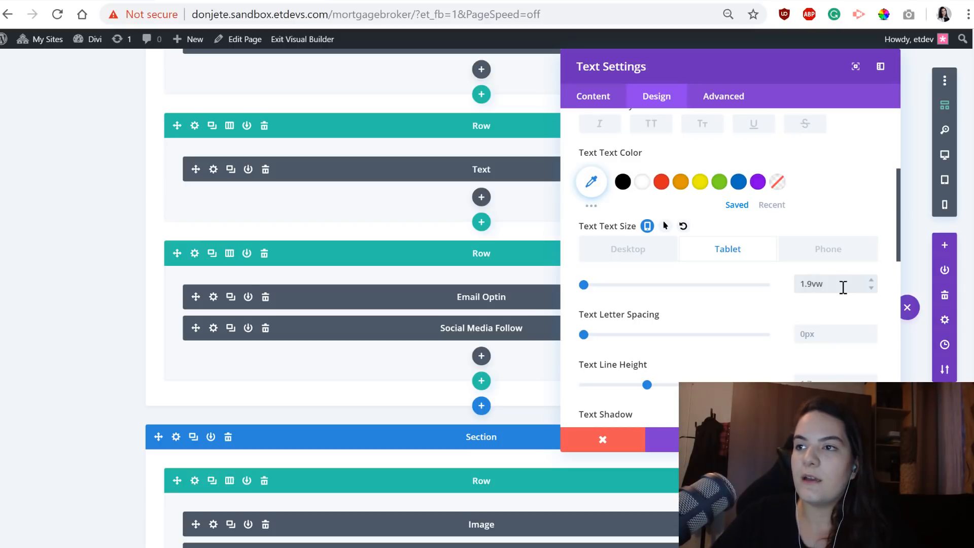
{"action": "type", "text": ".9vw"}
{"action": "left_click", "coordinate": [814, 247]}
{"action": "left_click", "coordinate": [837, 283]}
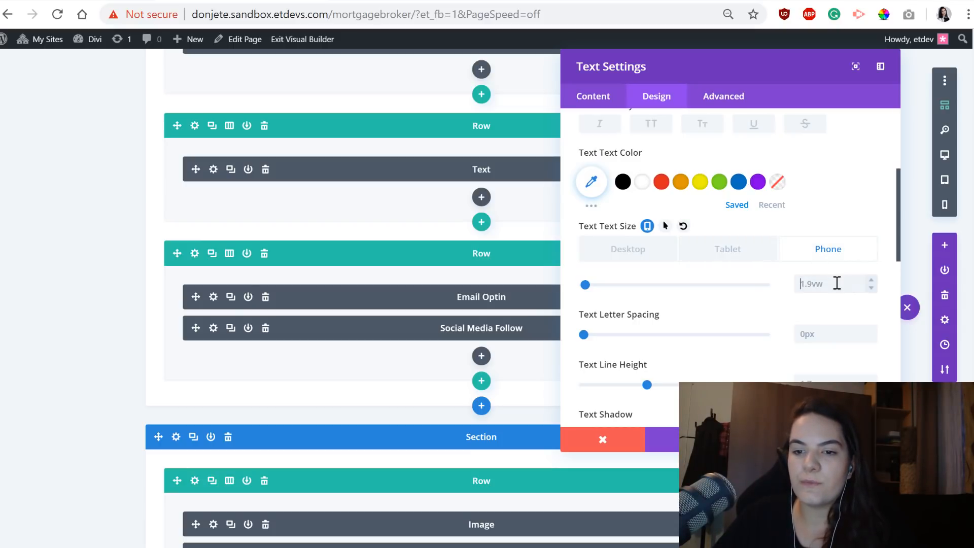
{"action": "type", "text": "2"}
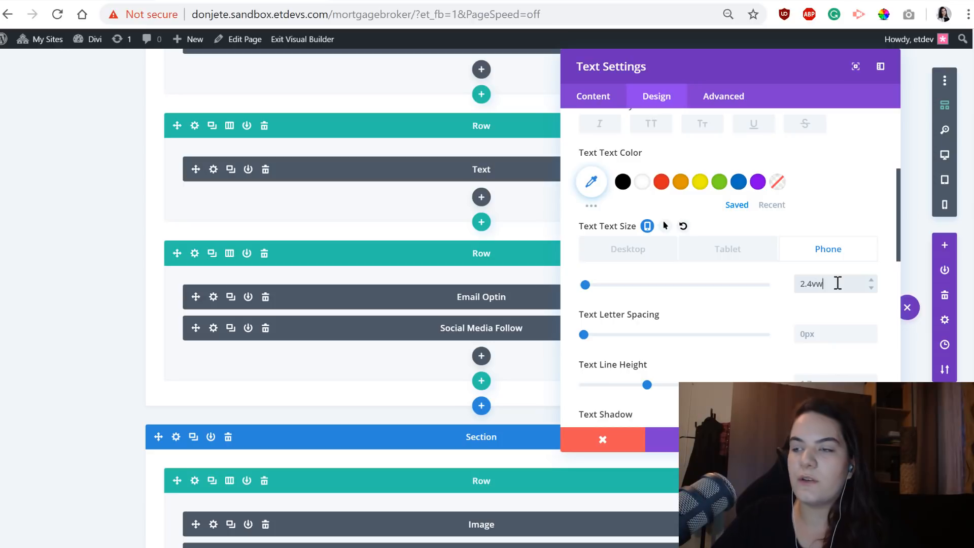
{"action": "type", "text": ".4vw"}
Center the text orientation of the menu item.
{"action": "scroll", "coordinate": [623, 299], "scroll_direction": "down", "scroll_amount": 2}
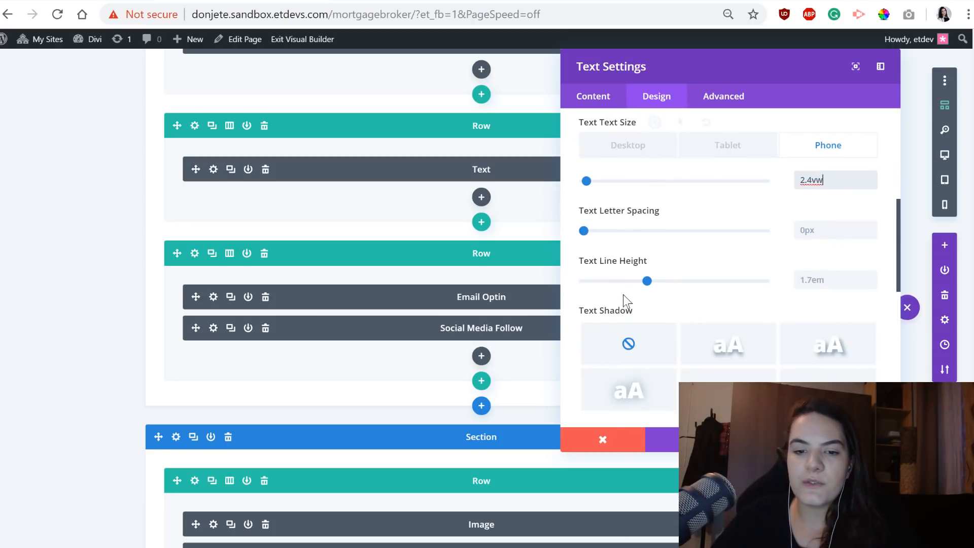
{"action": "scroll", "coordinate": [622, 300], "scroll_direction": "down", "scroll_amount": 7}
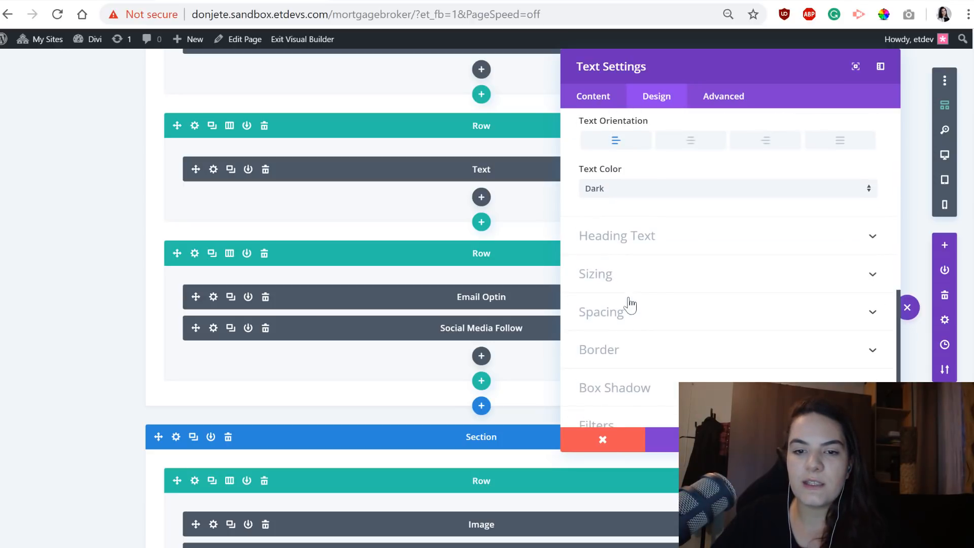
{"action": "left_click", "coordinate": [687, 141]}
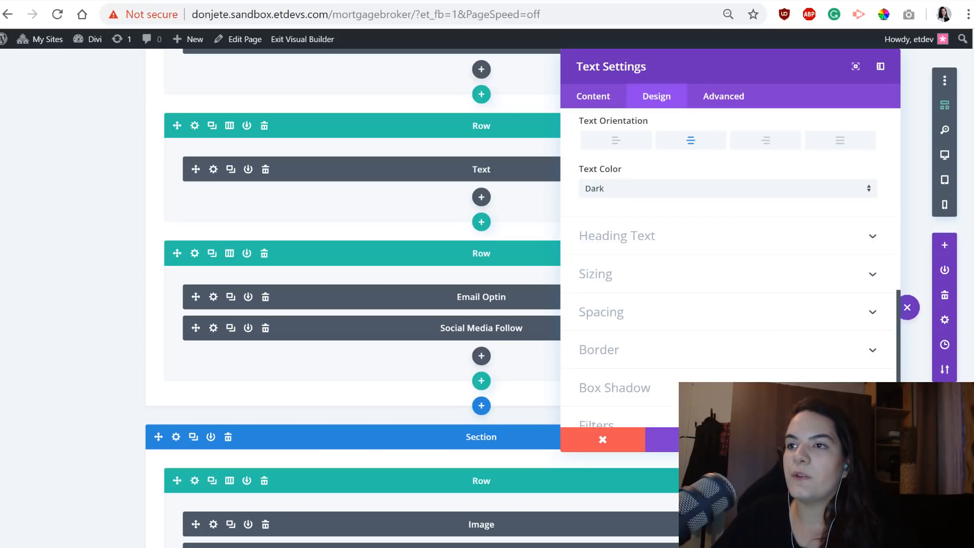
Return the page to desktop view and give the menu item linked top and bottom padding of 30px.
{"action": "left_click", "coordinate": [944, 154]}
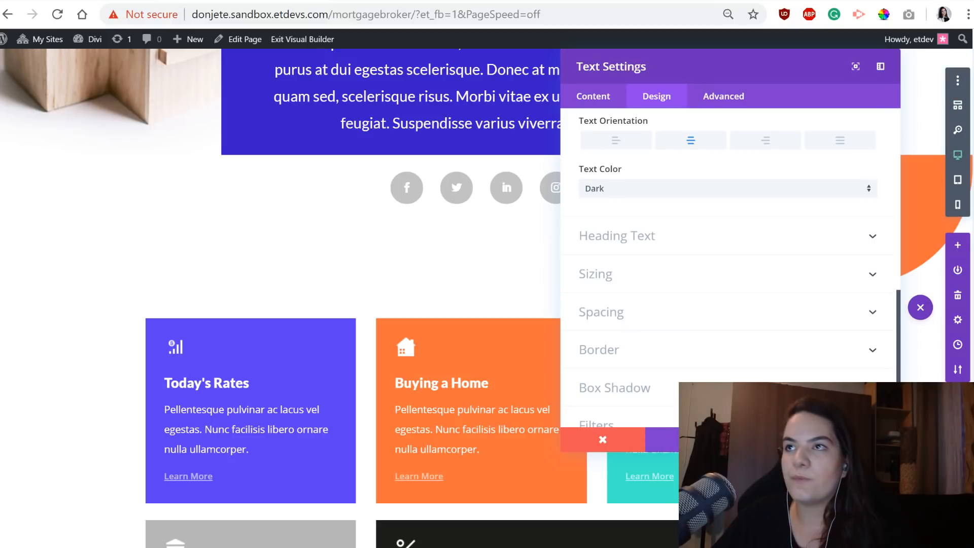
{"action": "left_click", "coordinate": [717, 317]}
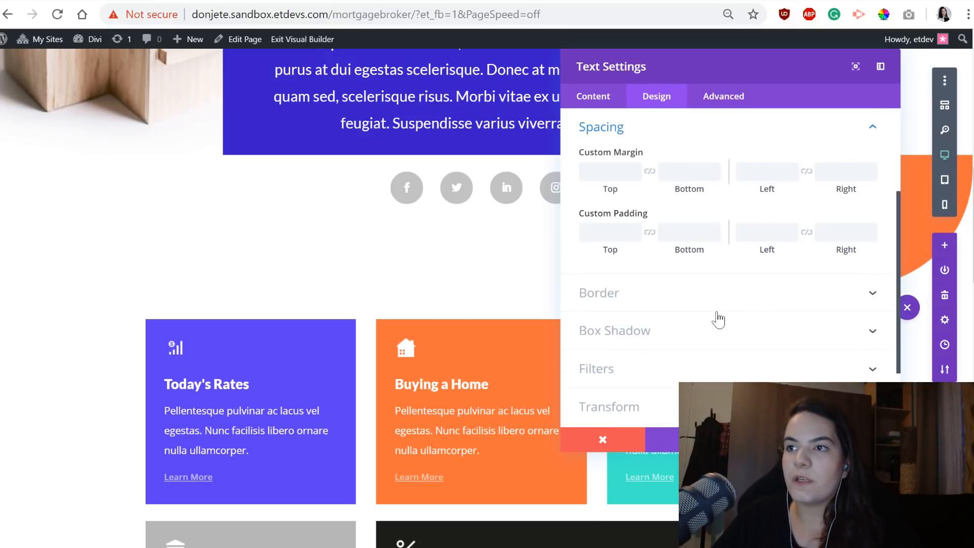
{"action": "left_click", "coordinate": [598, 231]}
{"action": "type", "text": "30"}
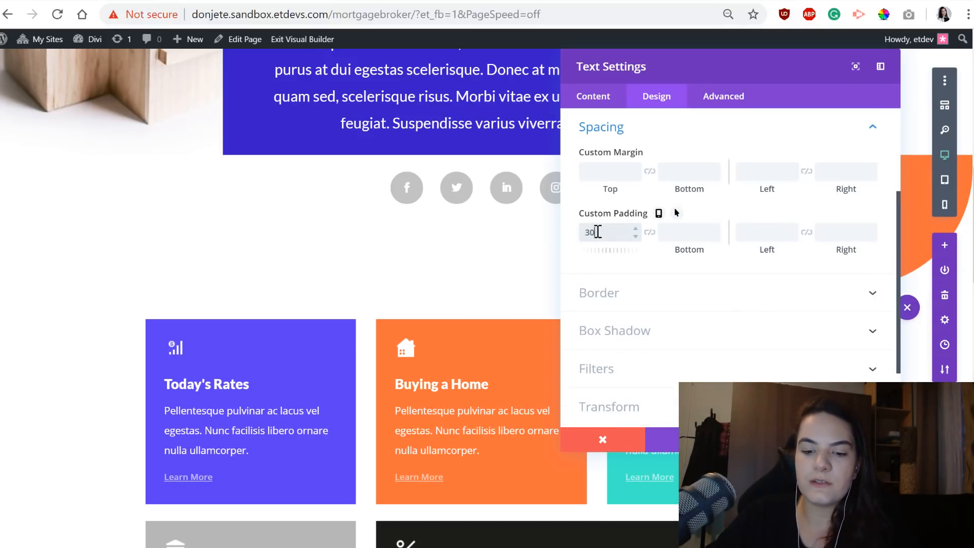
{"action": "left_click", "coordinate": [649, 232]}
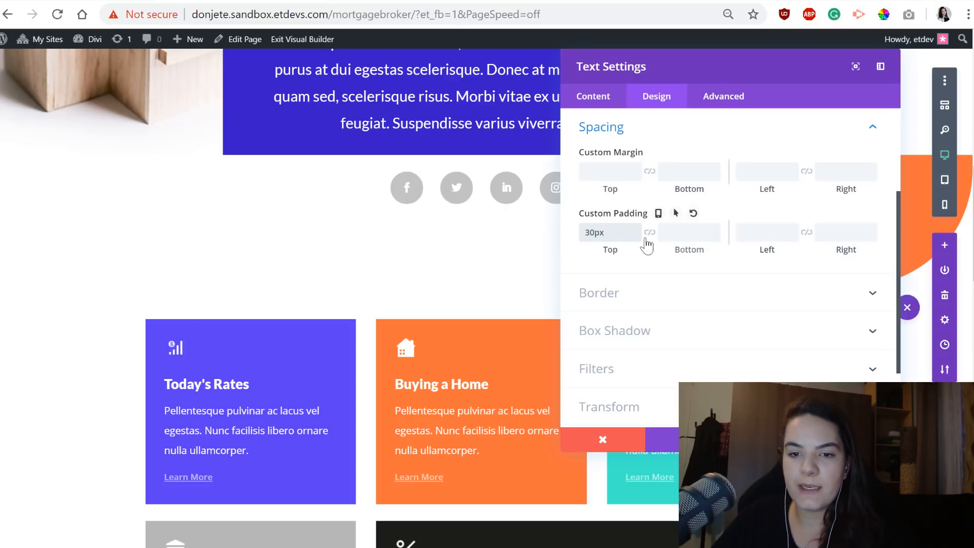
Save the menu item's text settings with its new padding.
{"action": "scroll", "coordinate": [273, 329], "scroll_direction": "down", "scroll_amount": 5}
{"action": "scroll", "coordinate": [274, 329], "scroll_direction": "down", "scroll_amount": 5}
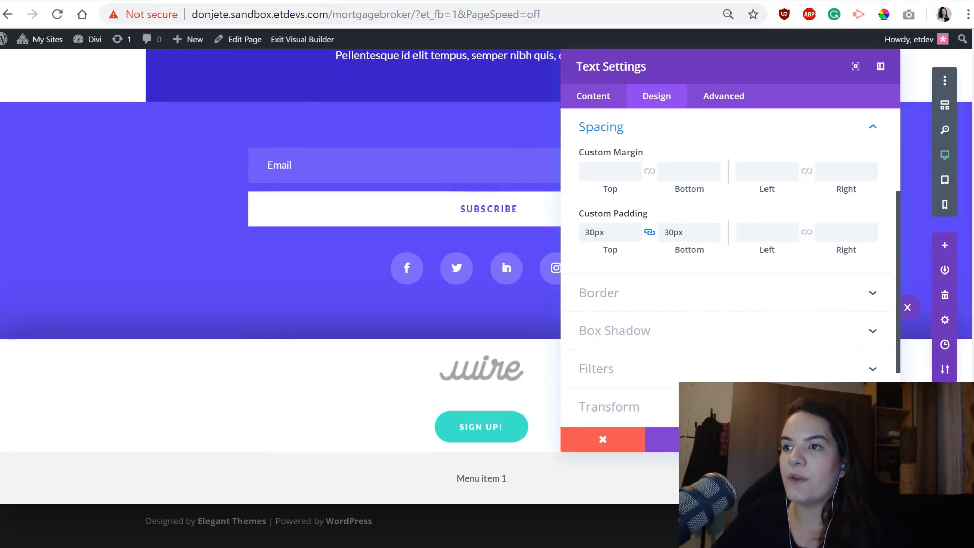
{"action": "left_click", "coordinate": [857, 439]}
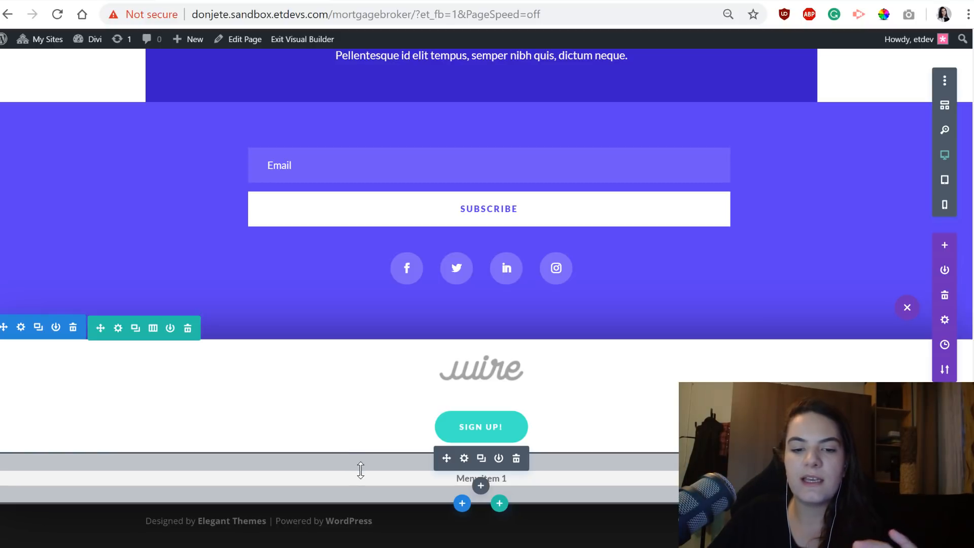
Duplicate the menu item module five times below the sign up button to make six menu items.
{"action": "left_click", "coordinate": [481, 459]}
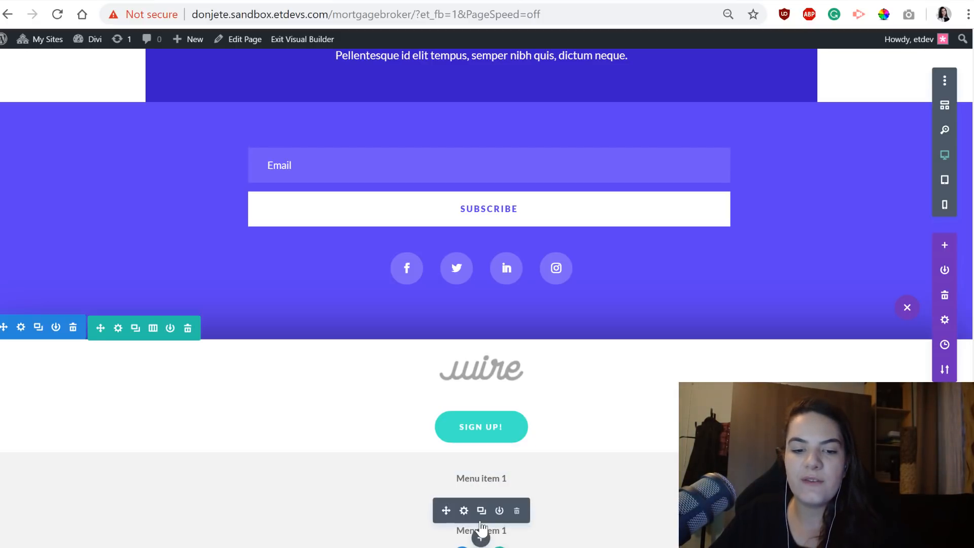
{"action": "left_click", "coordinate": [481, 514]}
{"action": "scroll", "coordinate": [481, 515], "scroll_direction": "down", "scroll_amount": 2}
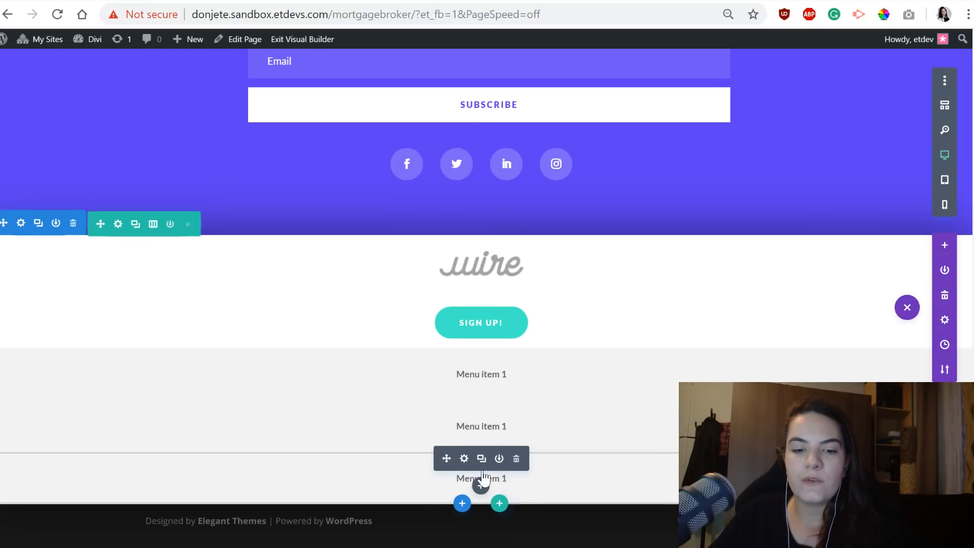
{"action": "left_click", "coordinate": [483, 461]}
{"action": "scroll", "coordinate": [486, 469], "scroll_direction": "down", "scroll_amount": 1}
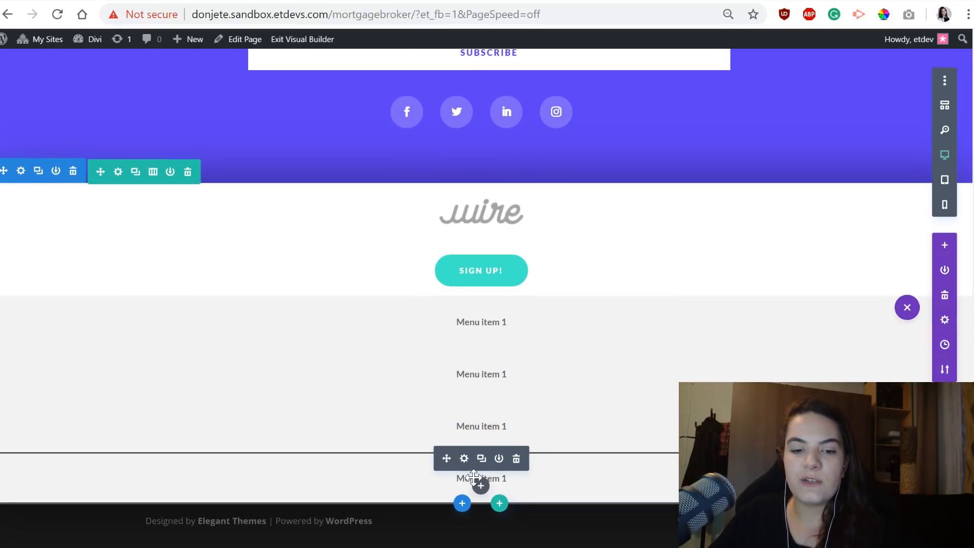
{"action": "left_click", "coordinate": [481, 460]}
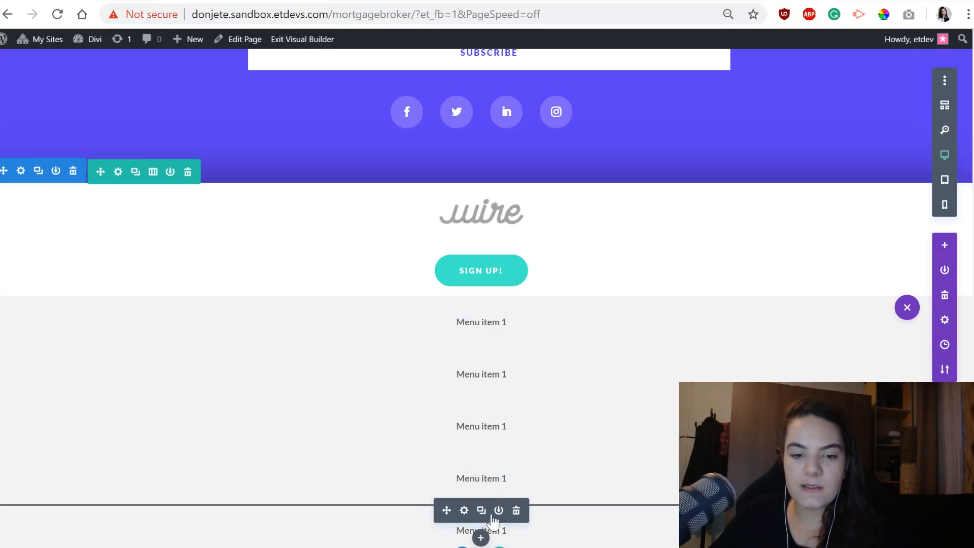
{"action": "left_click_drag", "start_coordinate": [476, 523], "coordinate": [815, 290]}
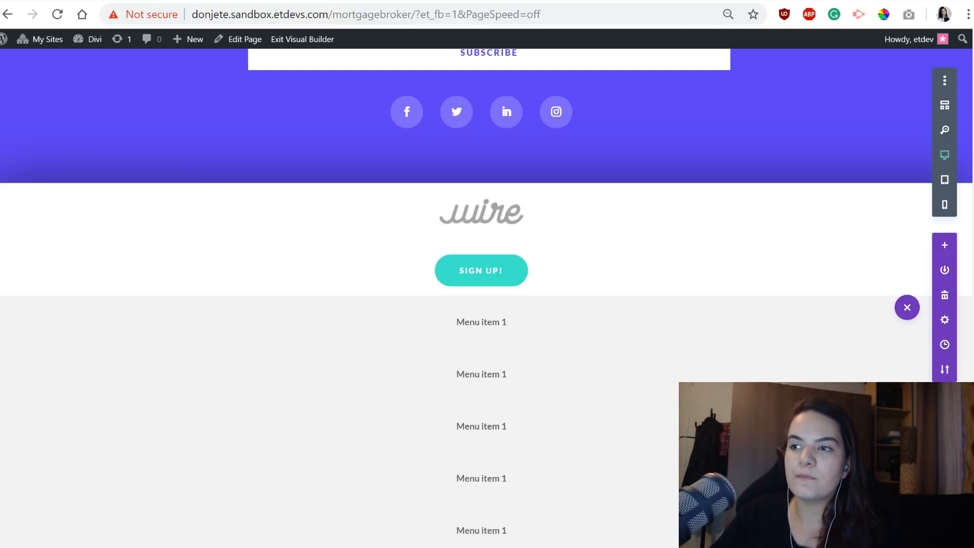
Renumber the five duplicated menu items inline as Menu item 2, 3, 4, 5 and 6.
{"action": "left_click", "coordinate": [512, 373]}
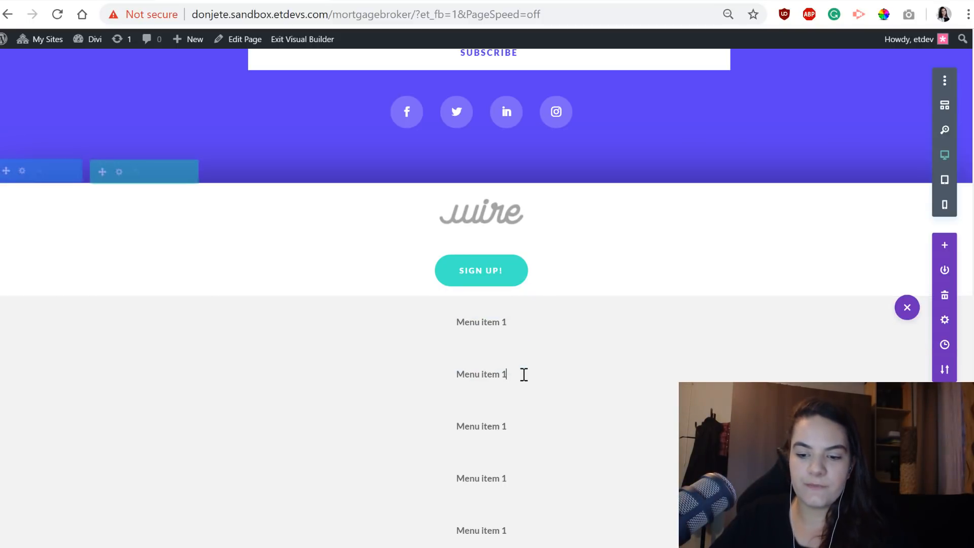
{"action": "key", "text": "BackSpace"}
{"action": "type", "text": "2"}
{"action": "left_click", "coordinate": [508, 421]}
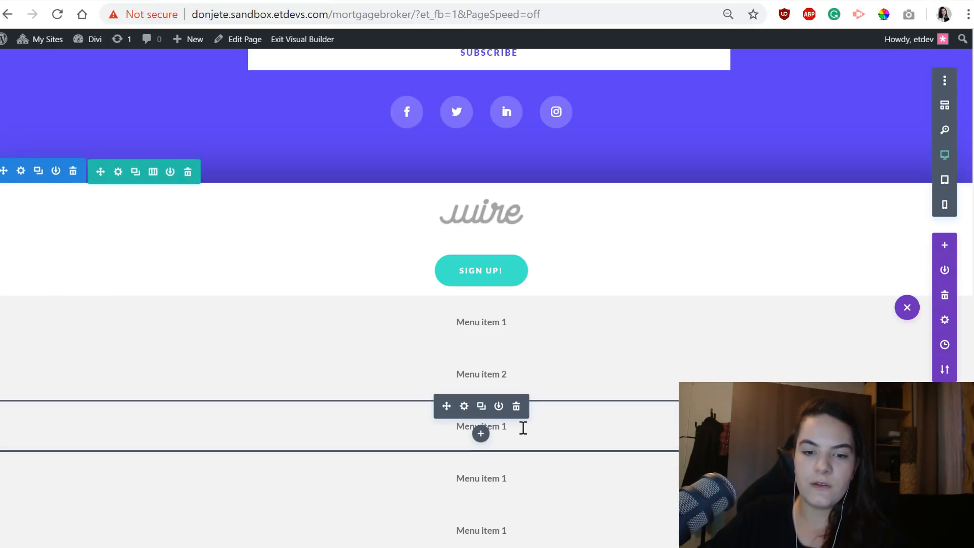
{"action": "left_click", "coordinate": [523, 427]}
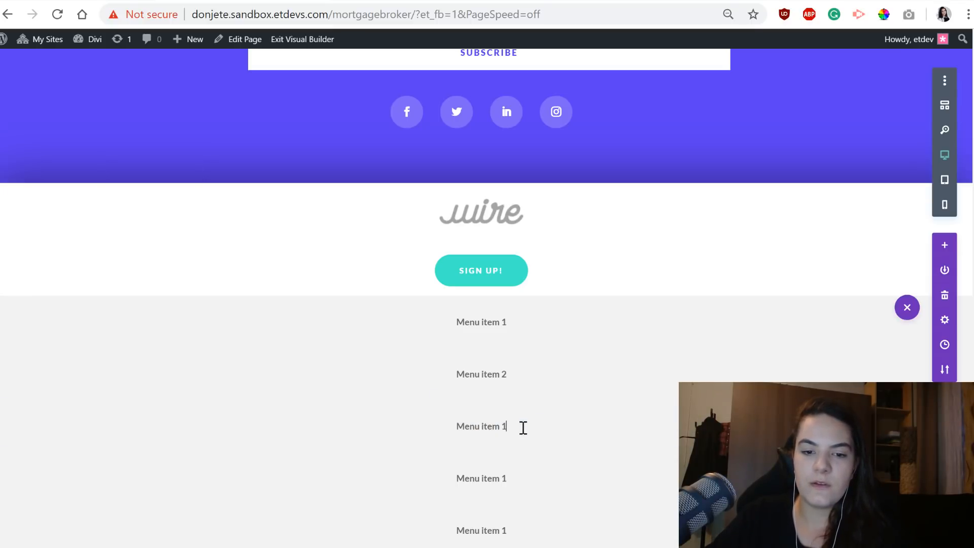
{"action": "left_click", "coordinate": [507, 479]}
{"action": "key", "text": "BackSpace"}
{"action": "type", "text": "4"}
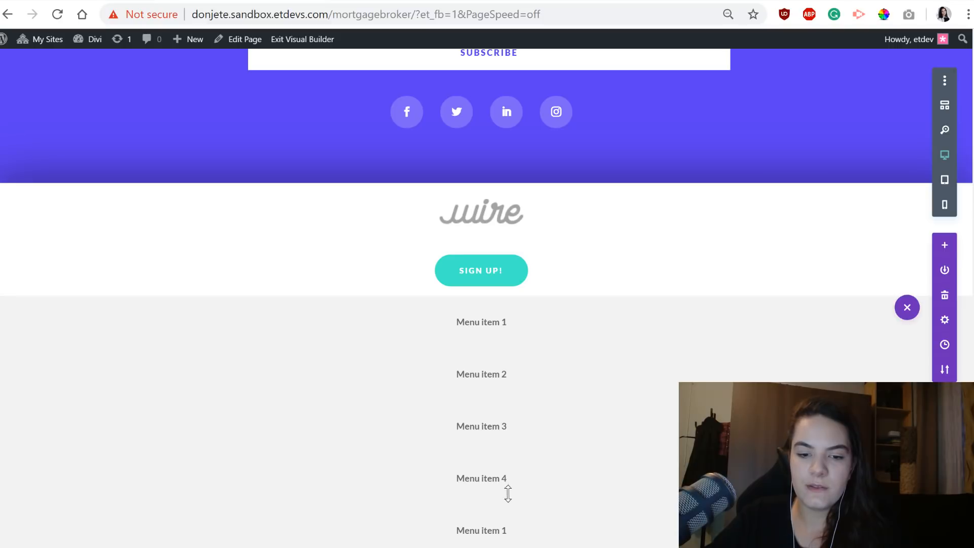
{"action": "left_click", "coordinate": [512, 533]}
{"action": "key", "text": "BackSpace"}
{"action": "type", "text": "5"}
{"action": "scroll", "coordinate": [512, 534], "scroll_direction": "down", "scroll_amount": 2}
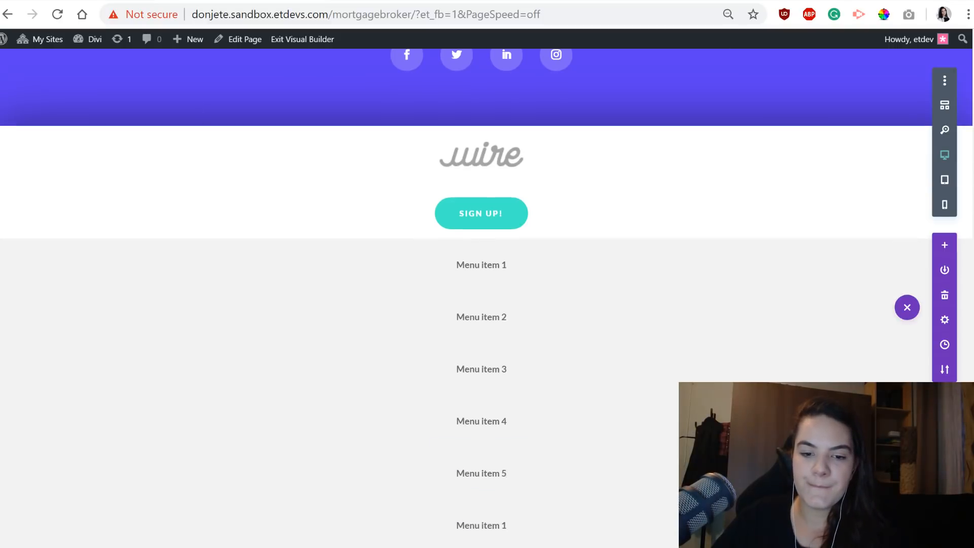
{"action": "left_click", "coordinate": [524, 482]}
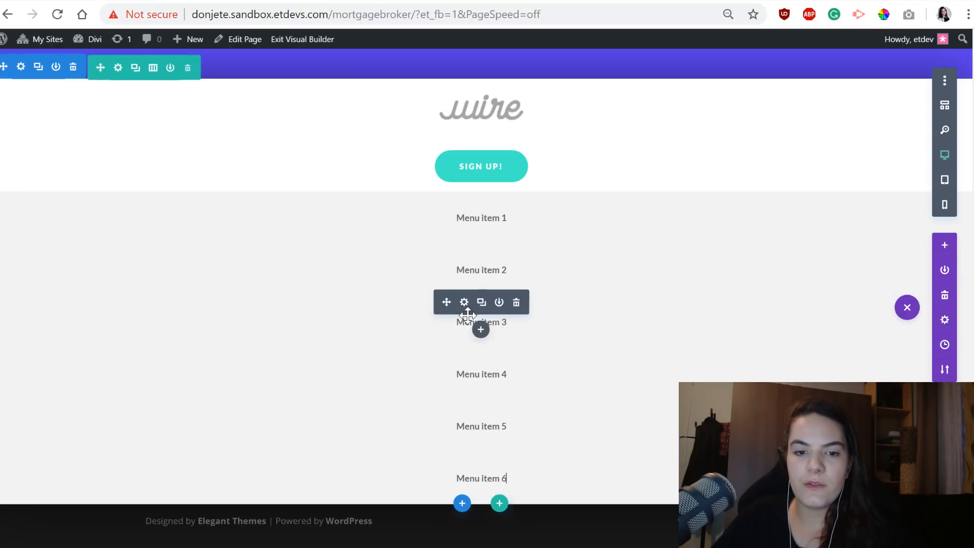
Examine the module link URL and target options of Menu item 3 and discard the settings.
{"action": "left_click", "coordinate": [465, 303]}
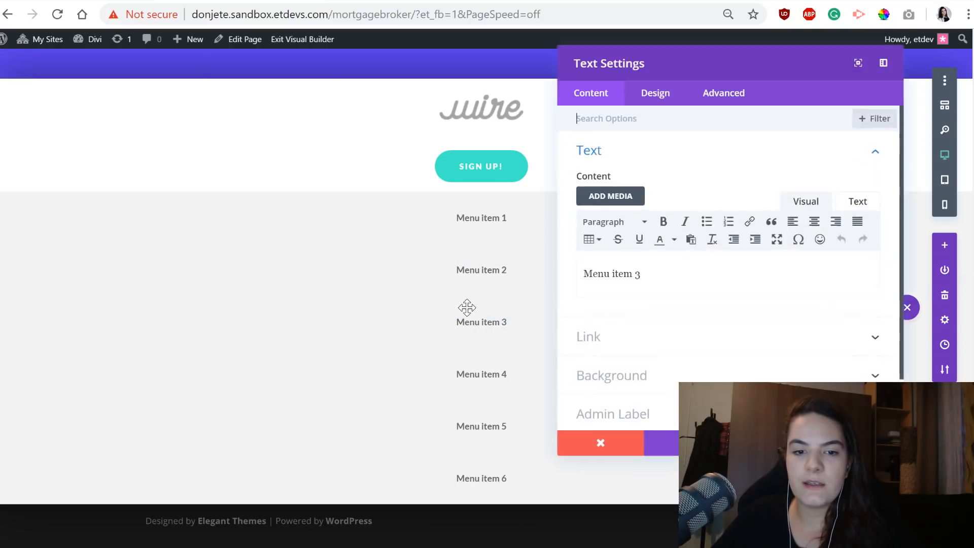
{"action": "left_click", "coordinate": [652, 345]}
{"action": "left_click", "coordinate": [637, 223]}
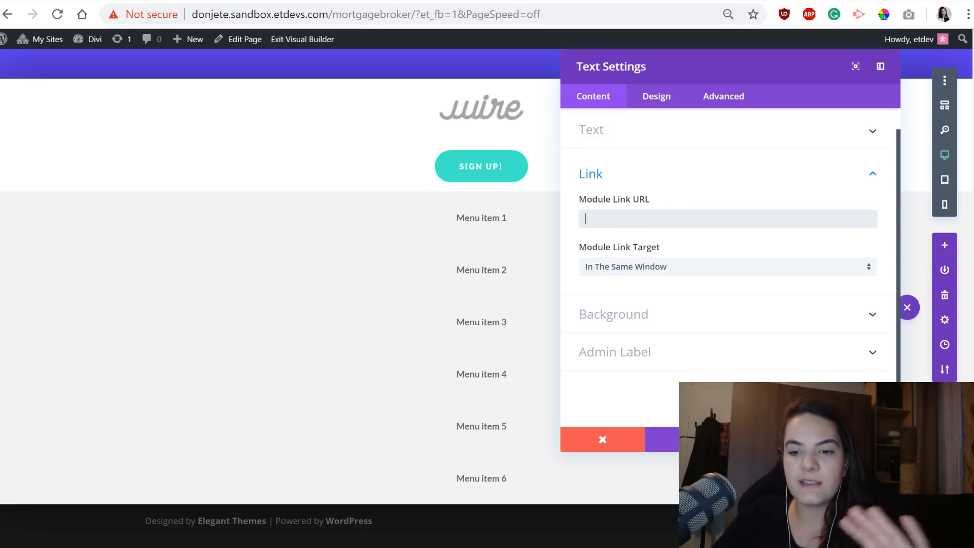
{"action": "left_click", "coordinate": [602, 439]}
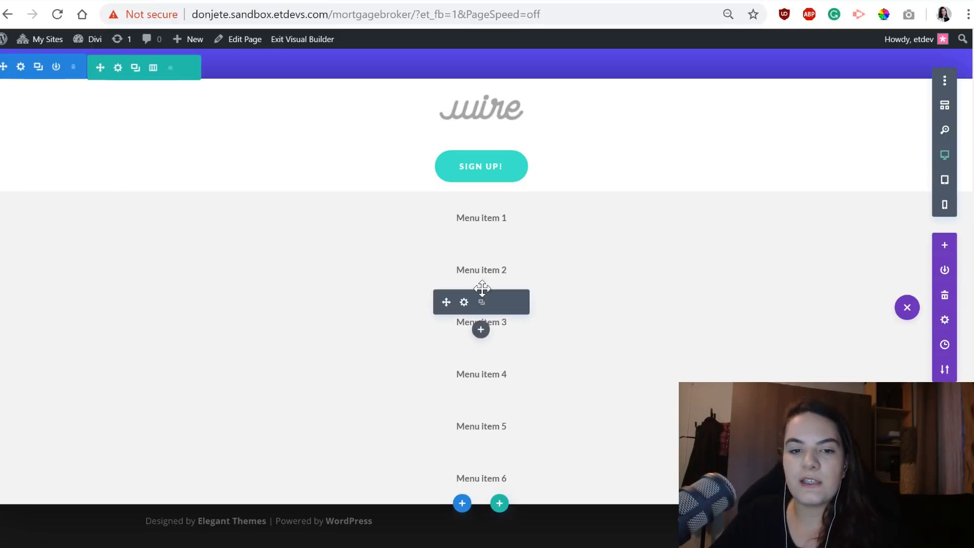
Give Menu item 2 a white #ffffff background and save its settings.
{"action": "left_click", "coordinate": [463, 250]}
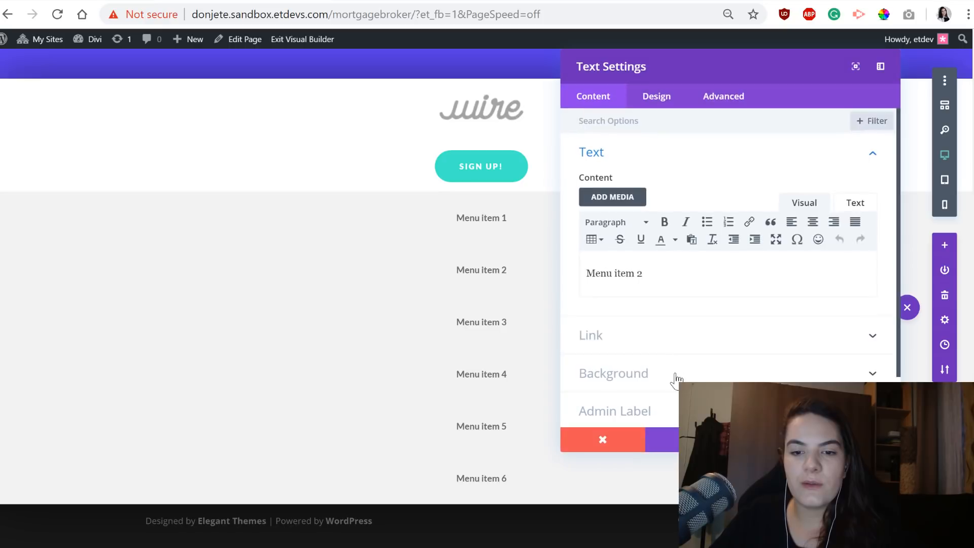
{"action": "left_click", "coordinate": [672, 376]}
{"action": "left_click", "coordinate": [664, 311]}
{"action": "left_click", "coordinate": [668, 318]}
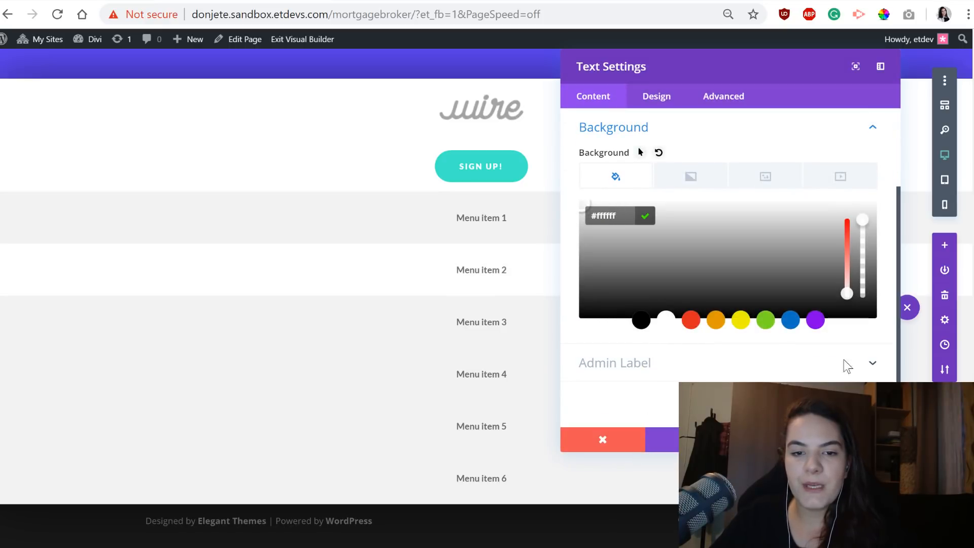
{"action": "left_click", "coordinate": [857, 439]}
Give Menu item 4 a white #ffffff background and save its settings.
{"action": "mouse_move", "coordinate": [476, 375]}
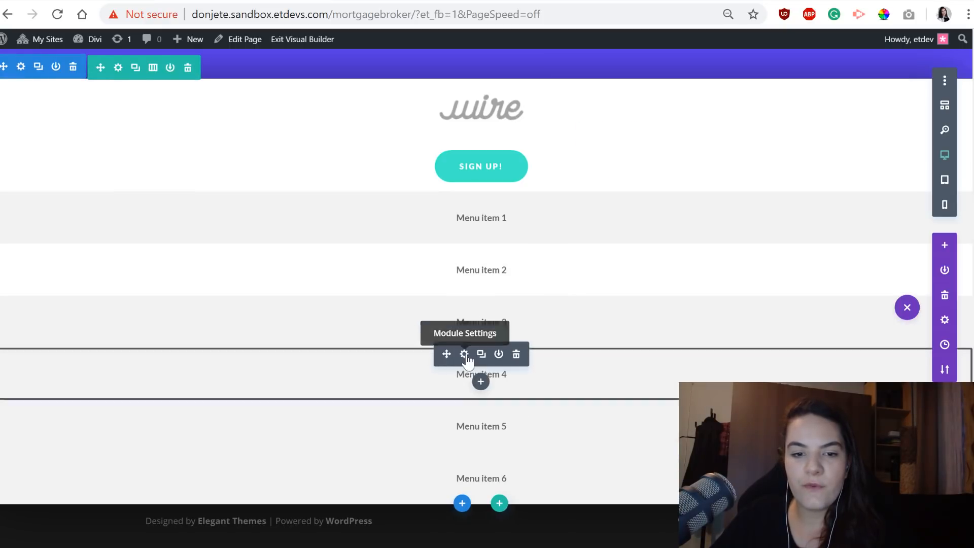
{"action": "left_click", "coordinate": [462, 354]}
{"action": "left_click", "coordinate": [690, 372]}
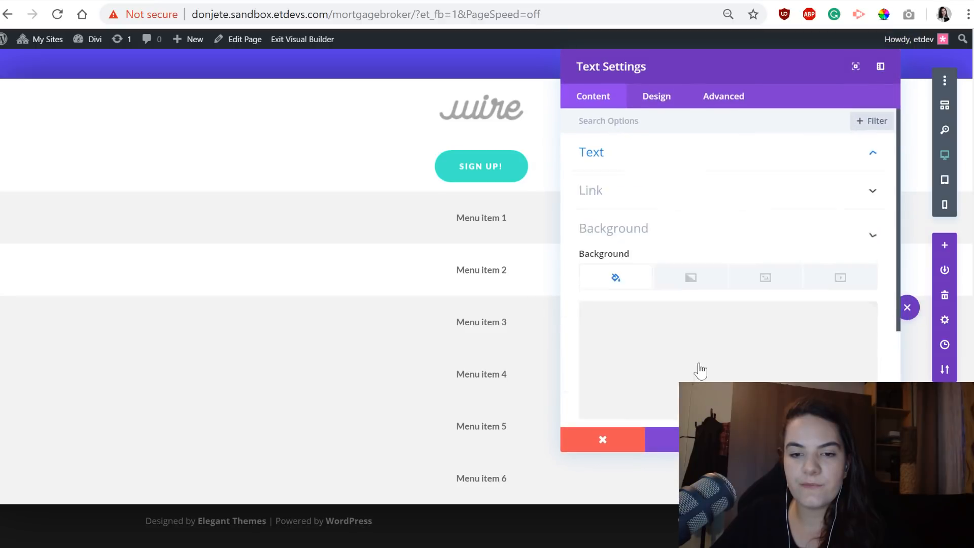
{"action": "left_click", "coordinate": [676, 305]}
{"action": "left_click", "coordinate": [667, 320]}
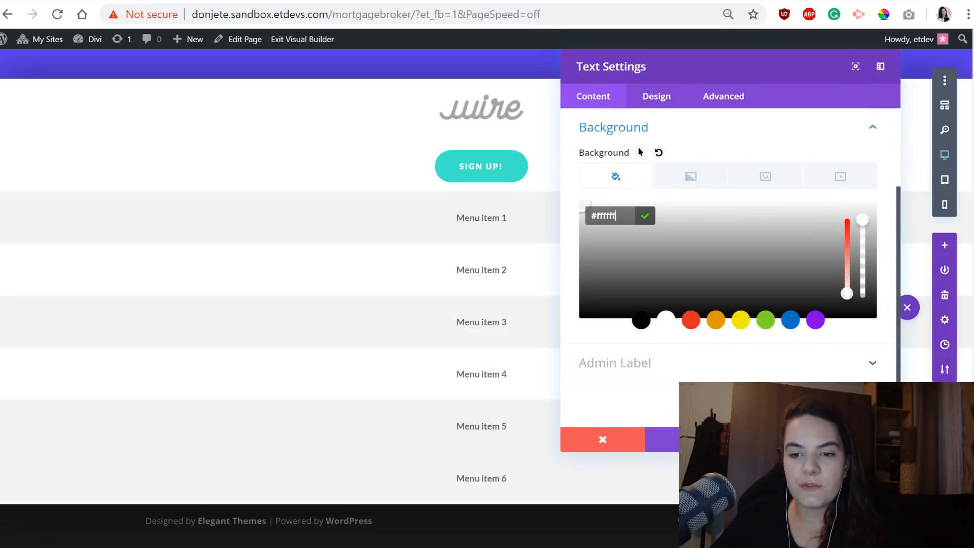
{"action": "left_click", "coordinate": [858, 439]}
Give Menu item 6 a white background and save its settings.
{"action": "mouse_move", "coordinate": [482, 478]}
{"action": "left_click", "coordinate": [463, 460]}
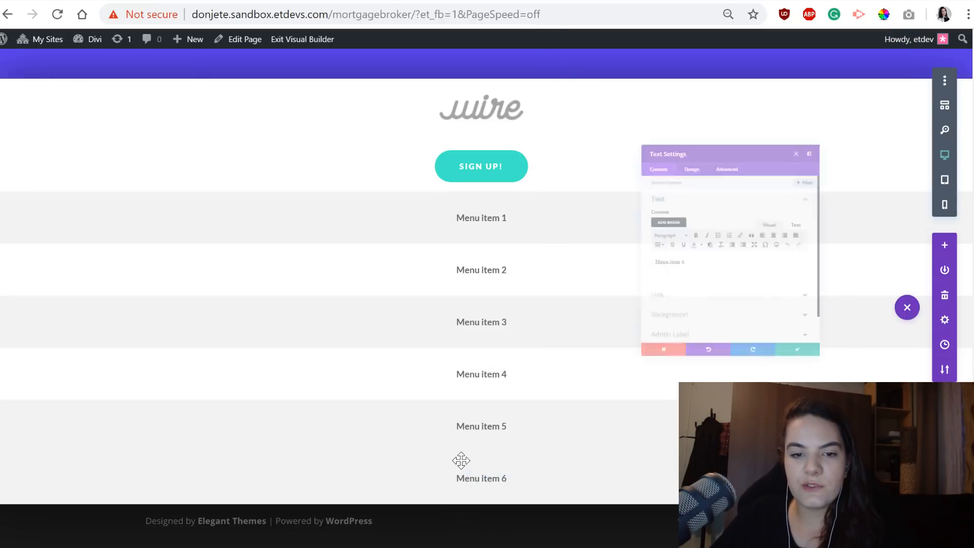
{"action": "left_click", "coordinate": [734, 374]}
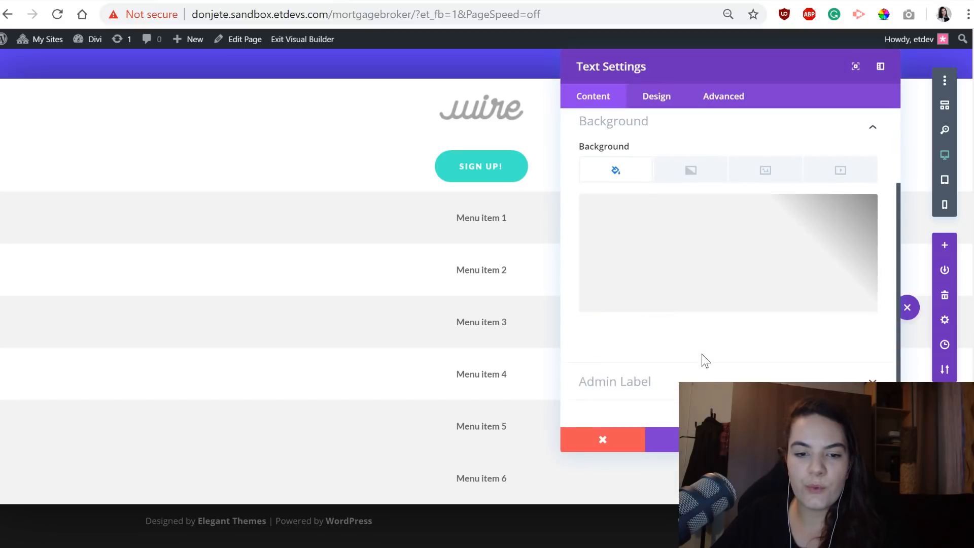
{"action": "left_click", "coordinate": [689, 291]}
{"action": "left_click", "coordinate": [666, 320]}
{"action": "left_click", "coordinate": [858, 439]}
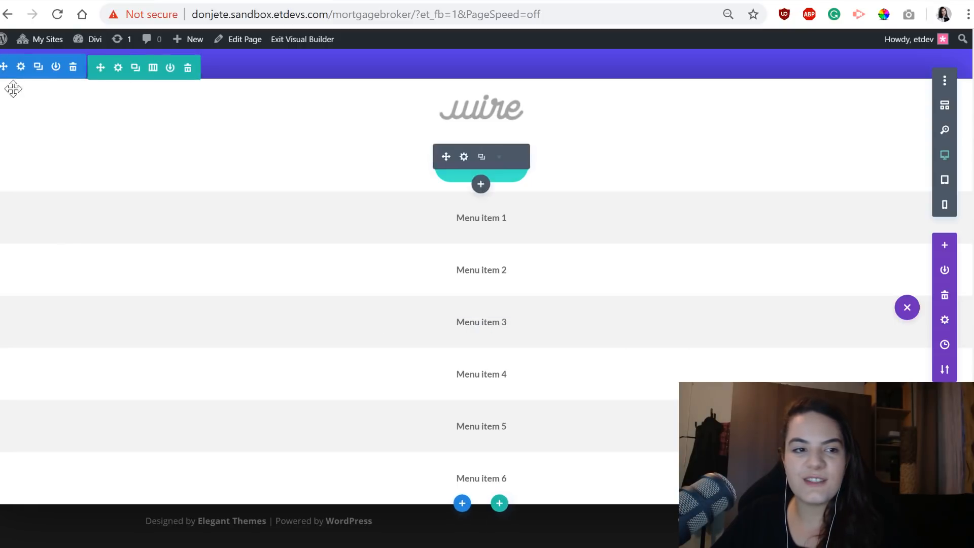
Paste the custom CSS "position:fixed; top: 0px; z-index: 99;" into the main element of the header row.
{"action": "left_click", "coordinate": [118, 67]}
{"action": "left_click", "coordinate": [742, 99]}
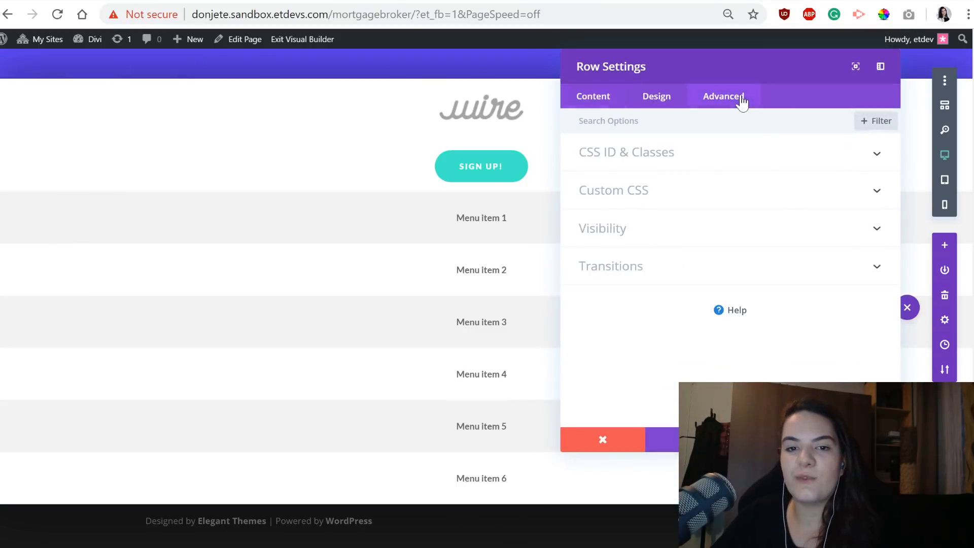
{"action": "left_click", "coordinate": [680, 190]}
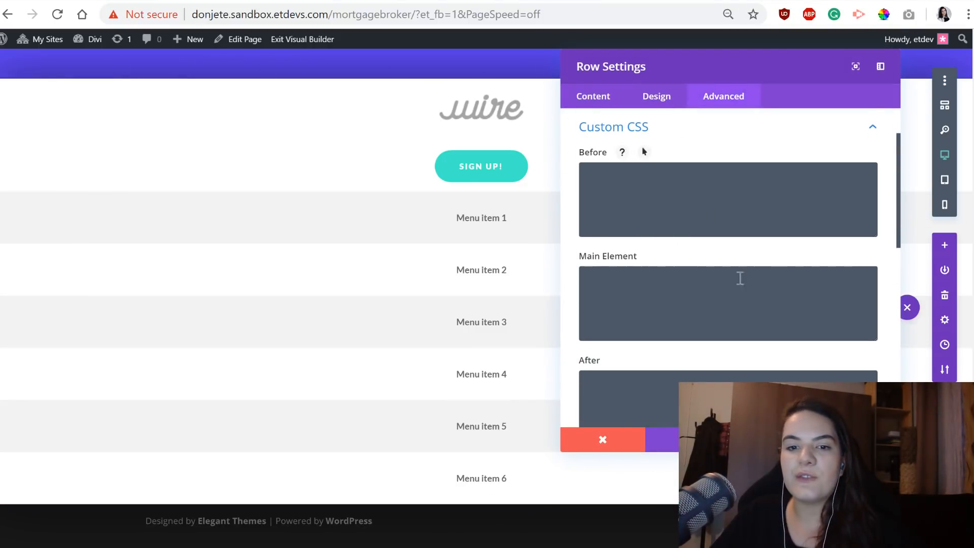
{"action": "scroll", "coordinate": [652, 315], "scroll_direction": "down", "scroll_amount": 2}
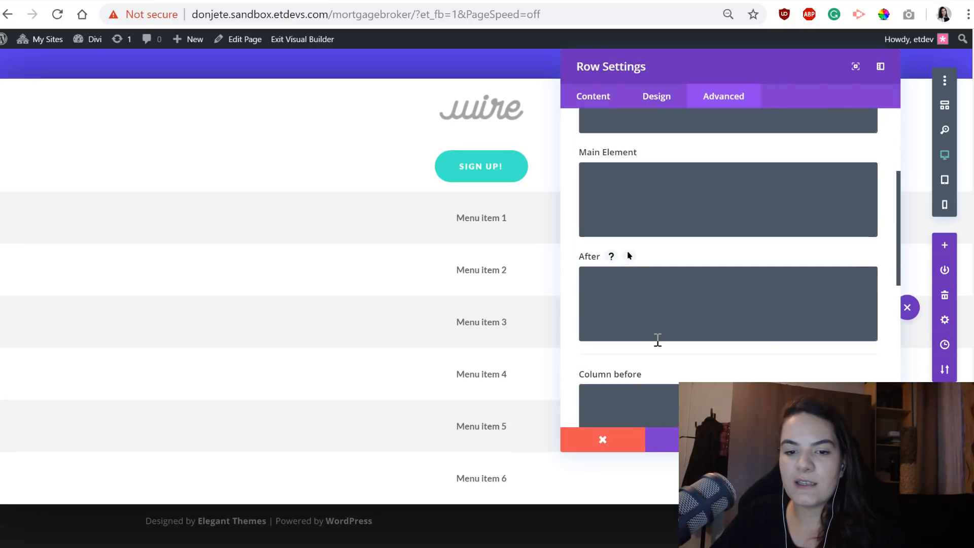
{"action": "scroll", "coordinate": [650, 295], "scroll_direction": "down", "scroll_amount": 4}
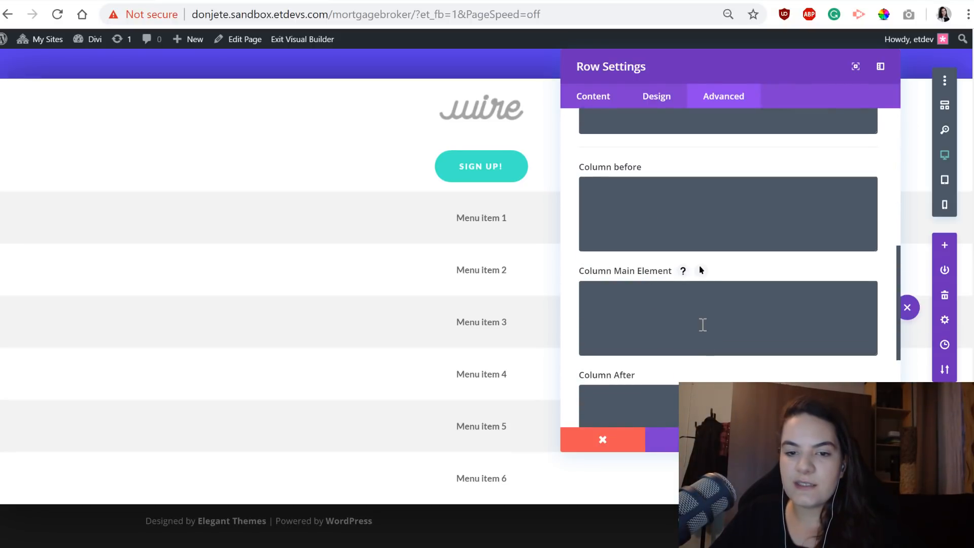
{"action": "scroll", "coordinate": [684, 269], "scroll_direction": "up", "scroll_amount": 6}
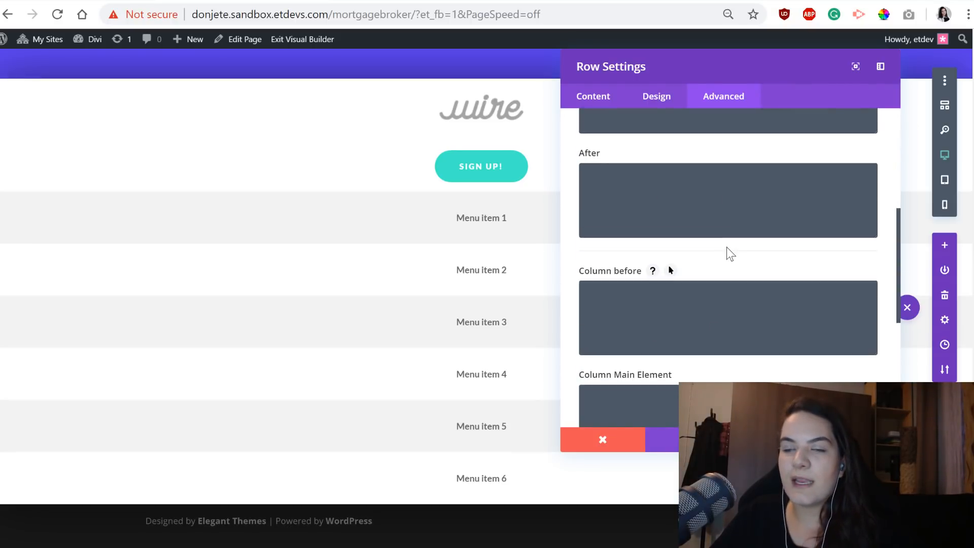
{"action": "type", "text": "position:fixed; top: 0px; z-index: 99;"}
{"action": "left_click", "coordinate": [677, 300]}
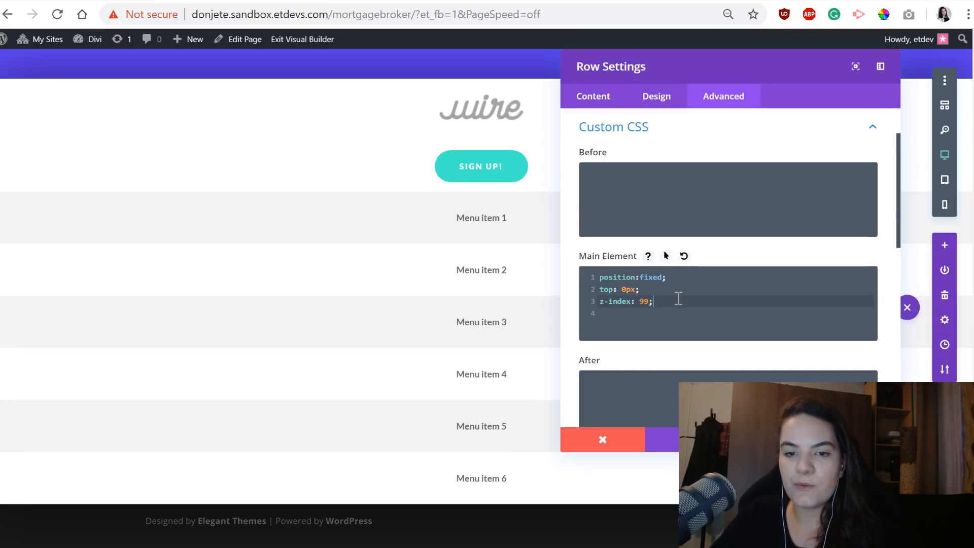
Remove the z-index line from the row's main element CSS.
{"action": "left_click", "coordinate": [631, 275]}
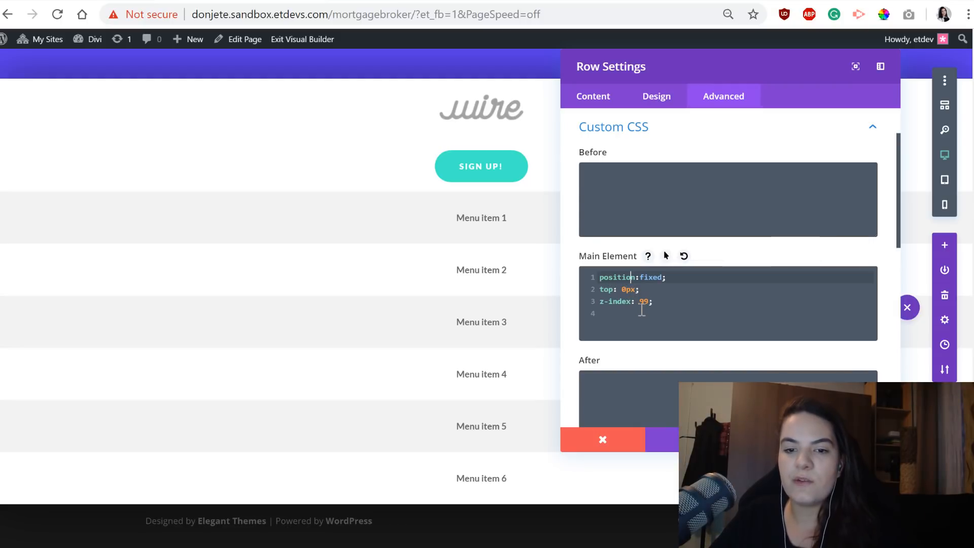
{"action": "left_click_drag", "start_coordinate": [659, 305], "coordinate": [592, 297]}
{"action": "key", "text": "BackSpace"}
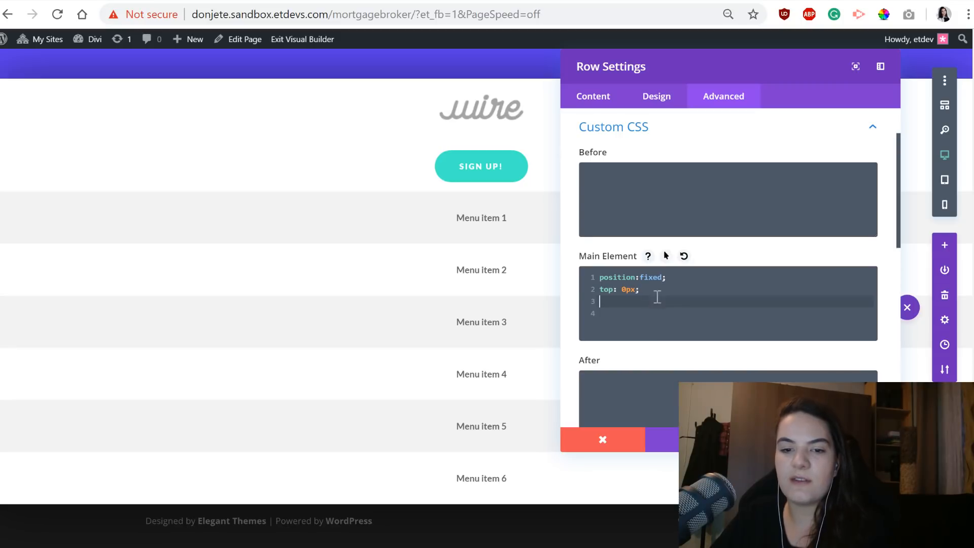
Set the row's Z Index to 99 in its visibility options.
{"action": "left_click", "coordinate": [654, 98]}
{"action": "left_click", "coordinate": [707, 102]}
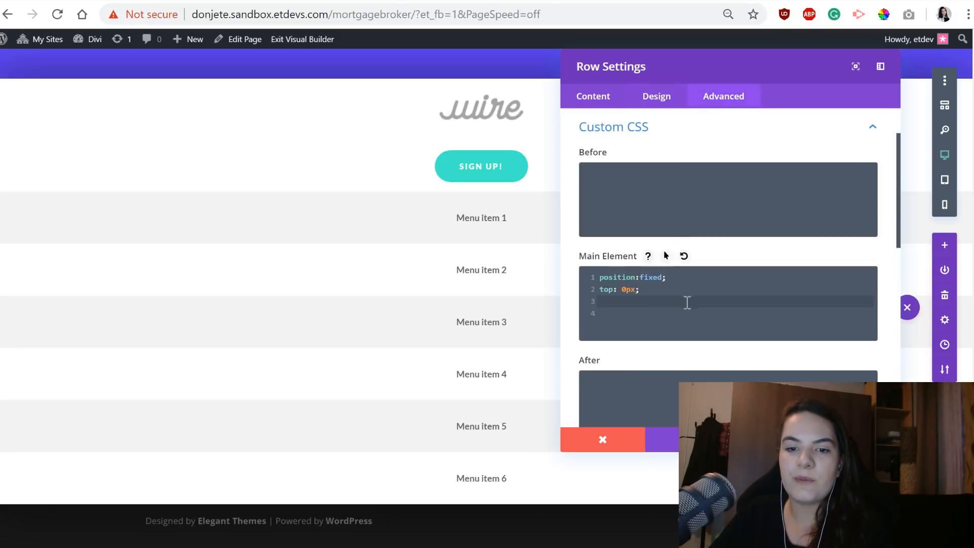
{"action": "scroll", "coordinate": [687, 304], "scroll_direction": "down", "scroll_amount": 5}
{"action": "left_click", "coordinate": [672, 359]}
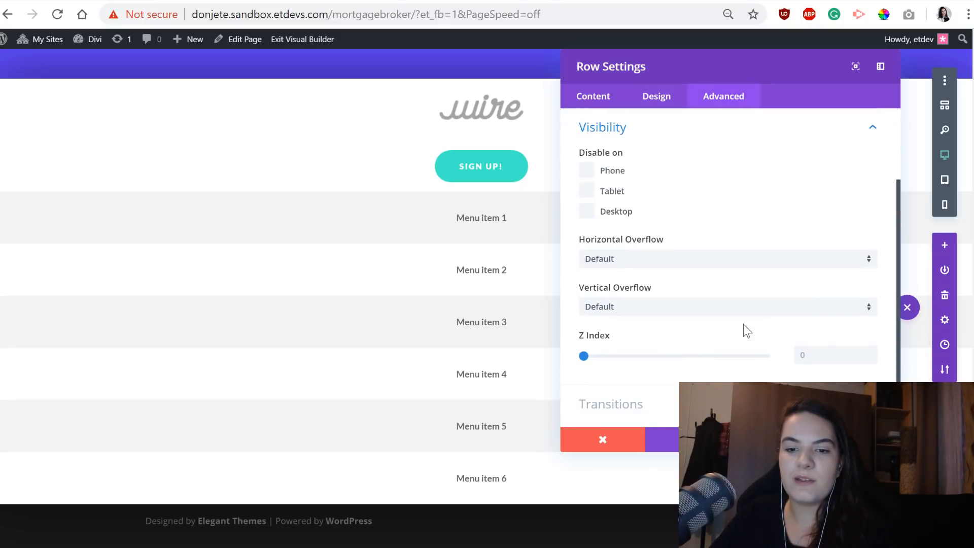
{"action": "left_click", "coordinate": [823, 350]}
{"action": "type", "text": "99"}
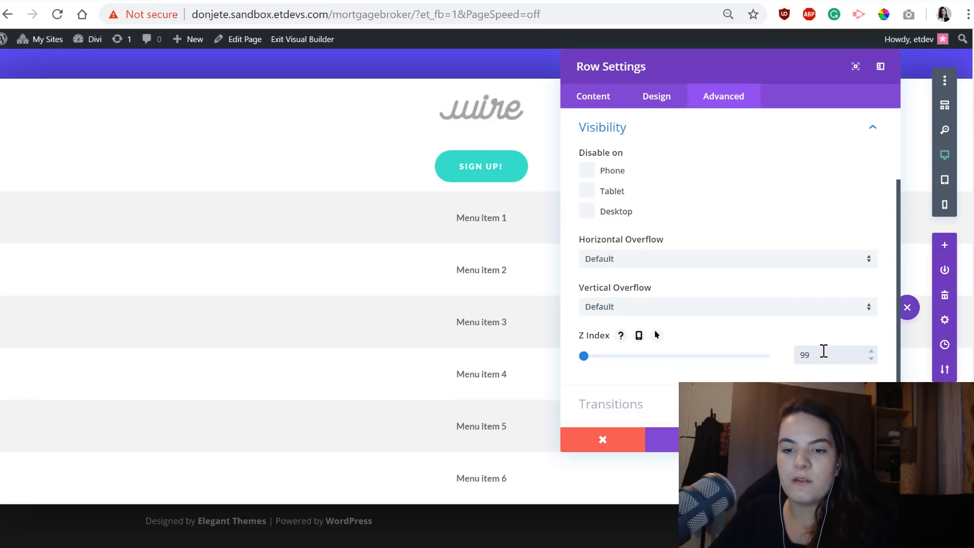
Remove the extra blank line from the main element CSS in the row's Custom CSS options.
{"action": "scroll", "coordinate": [720, 239], "scroll_direction": "up", "scroll_amount": 5}
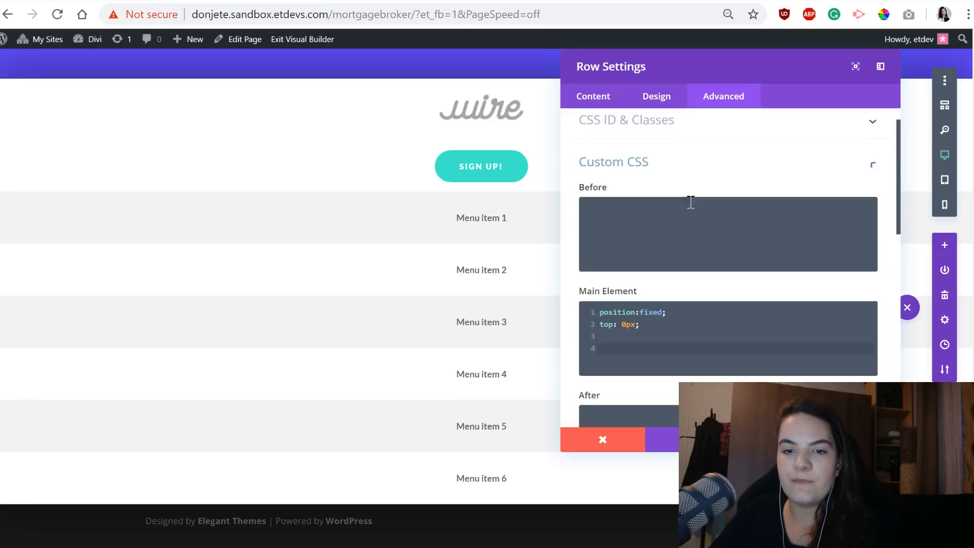
{"action": "scroll", "coordinate": [690, 202], "scroll_direction": "down", "scroll_amount": 1}
{"action": "left_click", "coordinate": [660, 300]}
{"action": "key", "text": "BackSpace"}
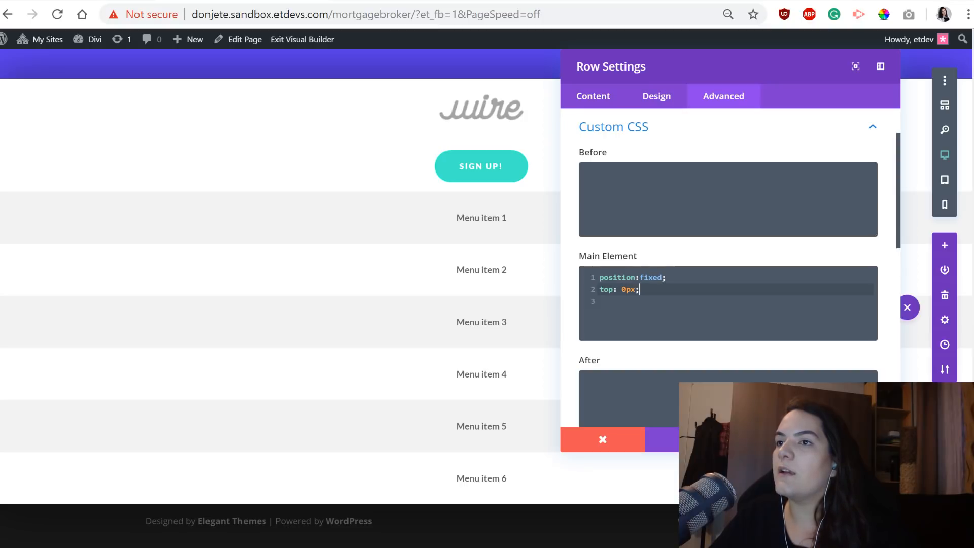
Paste "overflow-x: scroll; display: grid; grid-template-columns: 15% 45% 25% 25% 25% 25% 25% 25%;" into the row's Column Main Element CSS.
{"action": "scroll", "coordinate": [715, 238], "scroll_direction": "down", "scroll_amount": 2}
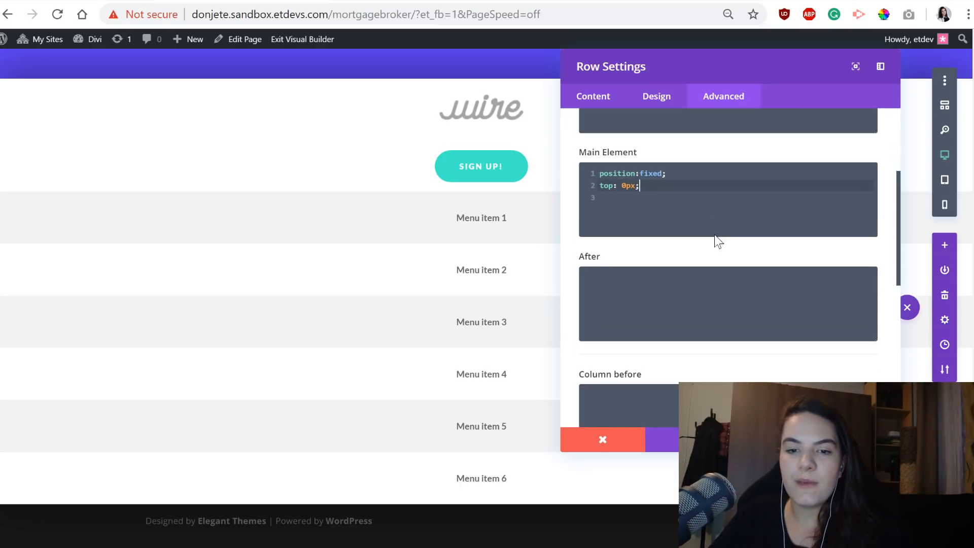
{"action": "scroll", "coordinate": [714, 232], "scroll_direction": "down", "scroll_amount": 2}
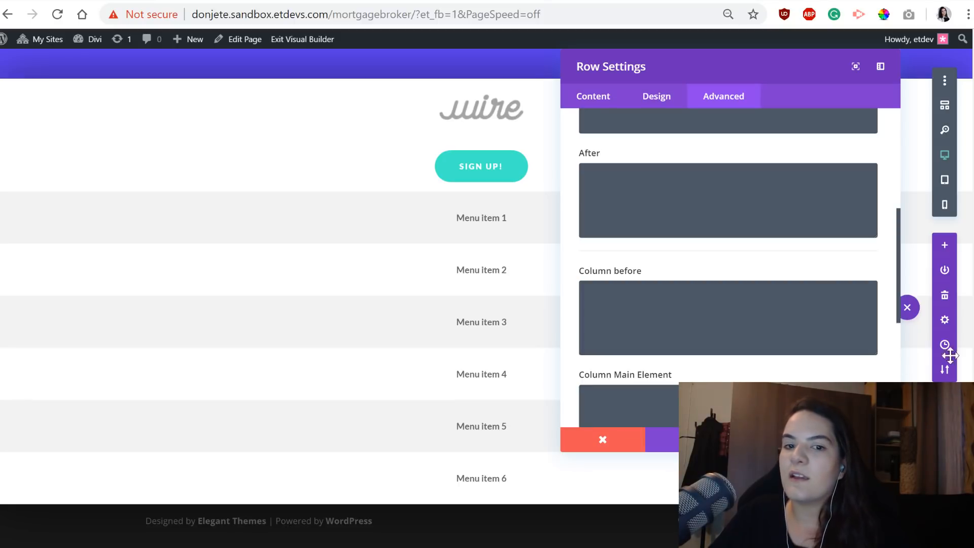
{"action": "scroll", "coordinate": [773, 285], "scroll_direction": "down", "scroll_amount": 2}
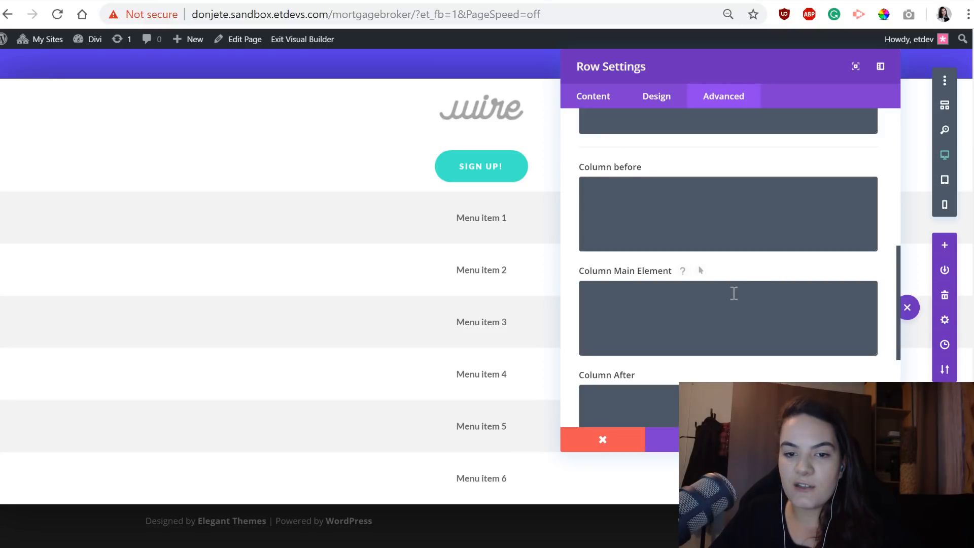
{"action": "left_click", "coordinate": [717, 308]}
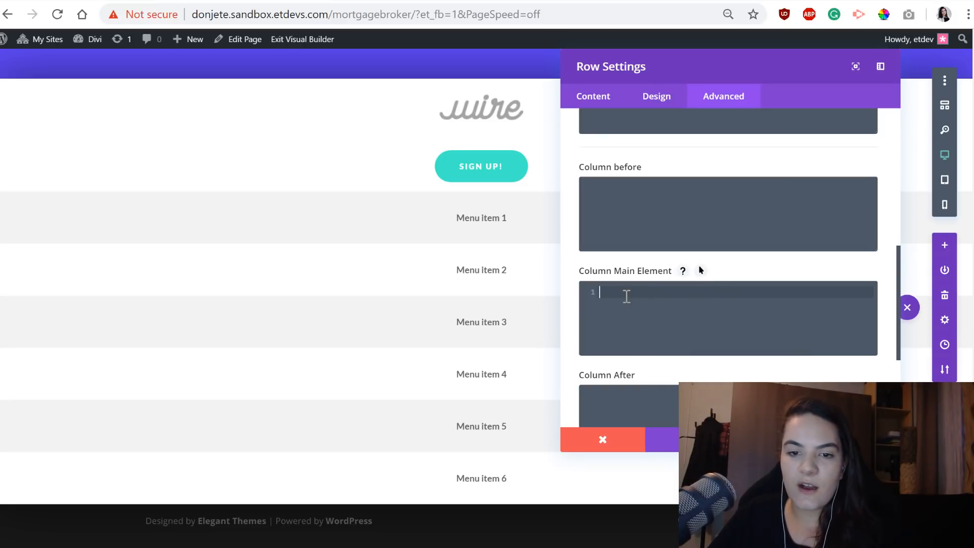
{"action": "scroll", "coordinate": [656, 313], "scroll_direction": "up", "scroll_amount": 6}
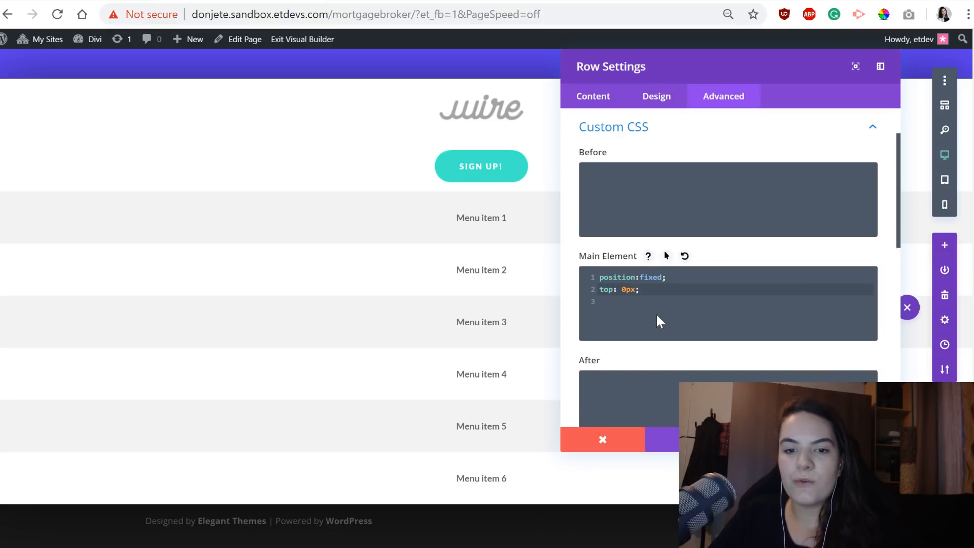
{"action": "scroll", "coordinate": [655, 312], "scroll_direction": "down", "scroll_amount": 4}
{"action": "scroll", "coordinate": [657, 315], "scroll_direction": "down", "scroll_amount": 4}
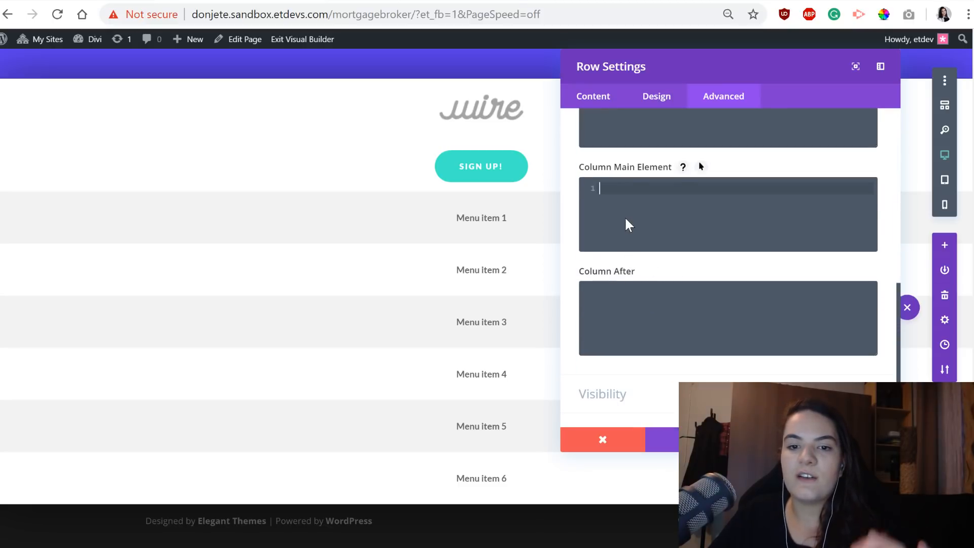
{"action": "type", "text": "overflow-x: scroll; display: grid; grid-template-columns: 15% 45% 25% 25% 25% 25% 25% 25%;"}
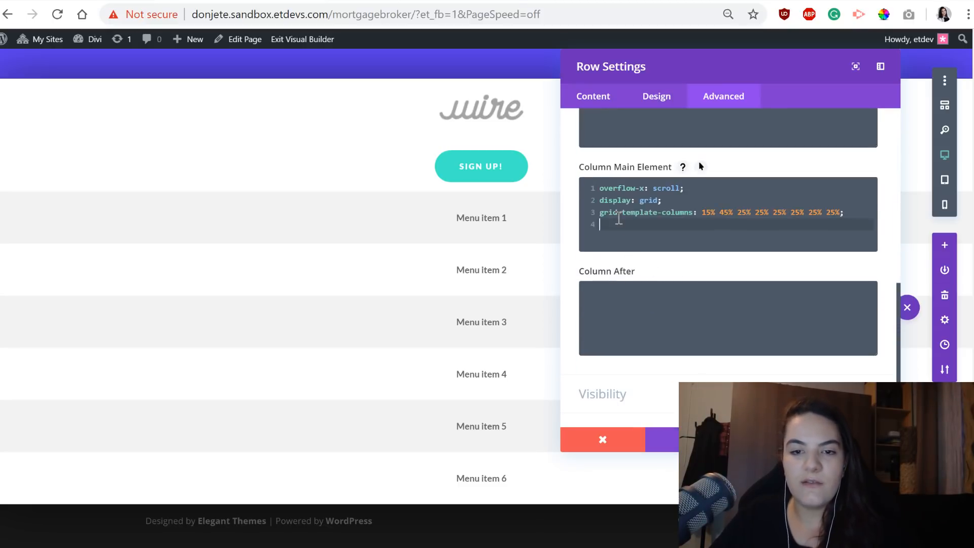
Examine how the grid column widths map to the menu items and check the sliding header menu in the phone preview.
{"action": "left_click_drag", "start_coordinate": [405, 501], "coordinate": [342, 473]}
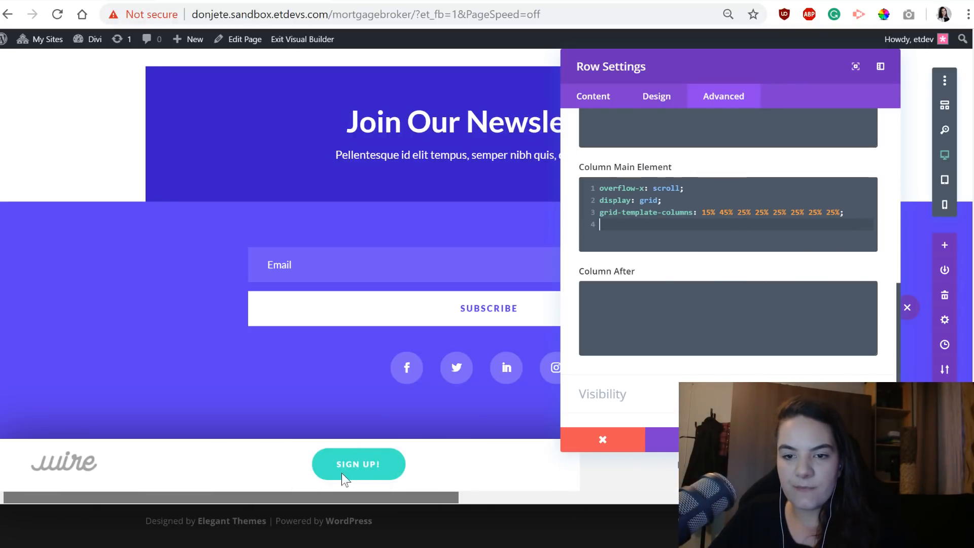
{"action": "left_click", "coordinate": [705, 213]}
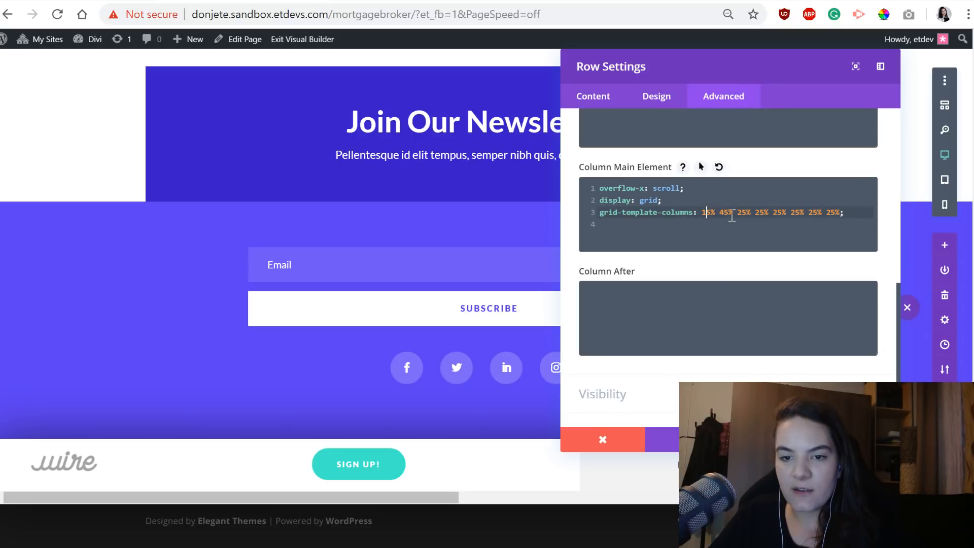
{"action": "left_click", "coordinate": [764, 212]}
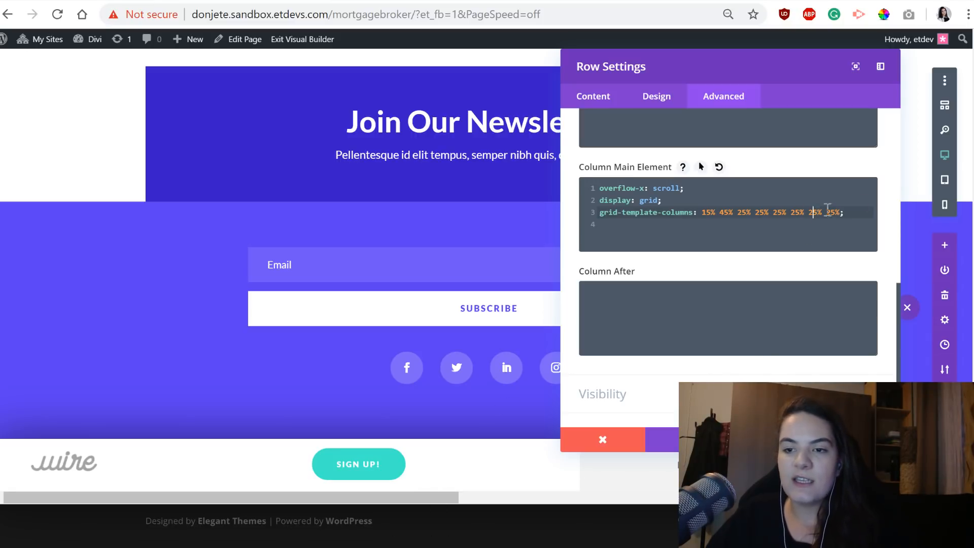
{"action": "left_click", "coordinate": [944, 204]}
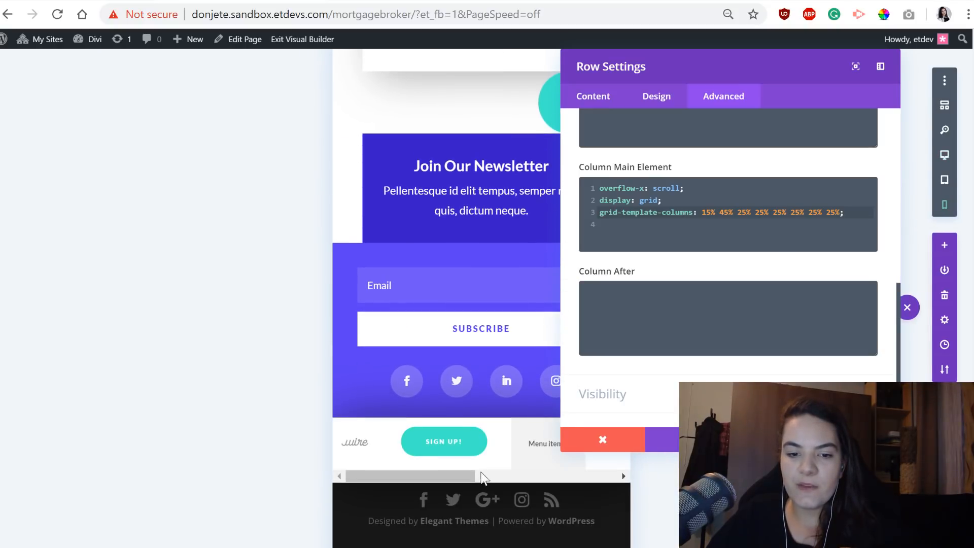
{"action": "left_click_drag", "start_coordinate": [456, 477], "coordinate": [411, 479]}
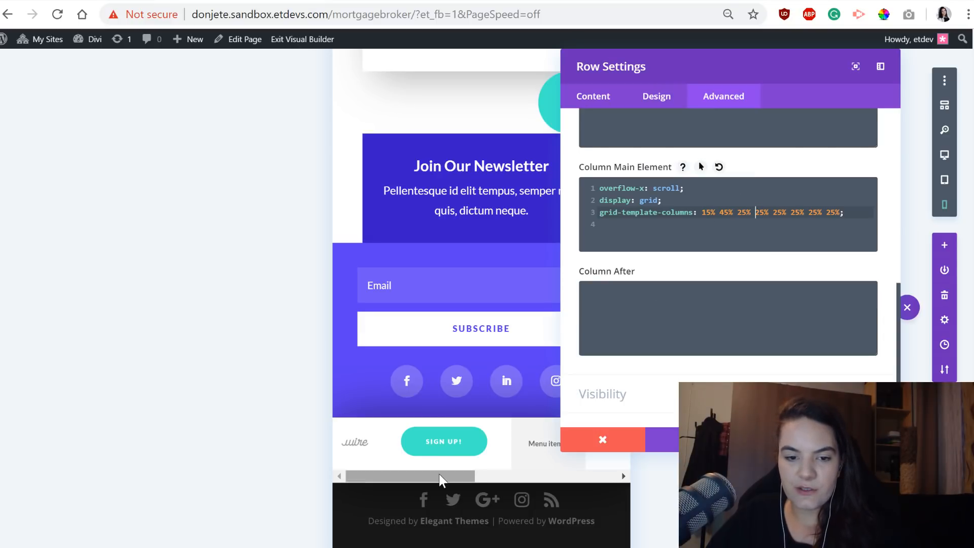
{"action": "mouse_move", "coordinate": [443, 476]}
{"action": "left_mouse_down"}
{"action": "mouse_move", "coordinate": [593, 477]}
{"action": "mouse_move", "coordinate": [456, 477]}
{"action": "left_mouse_up"}
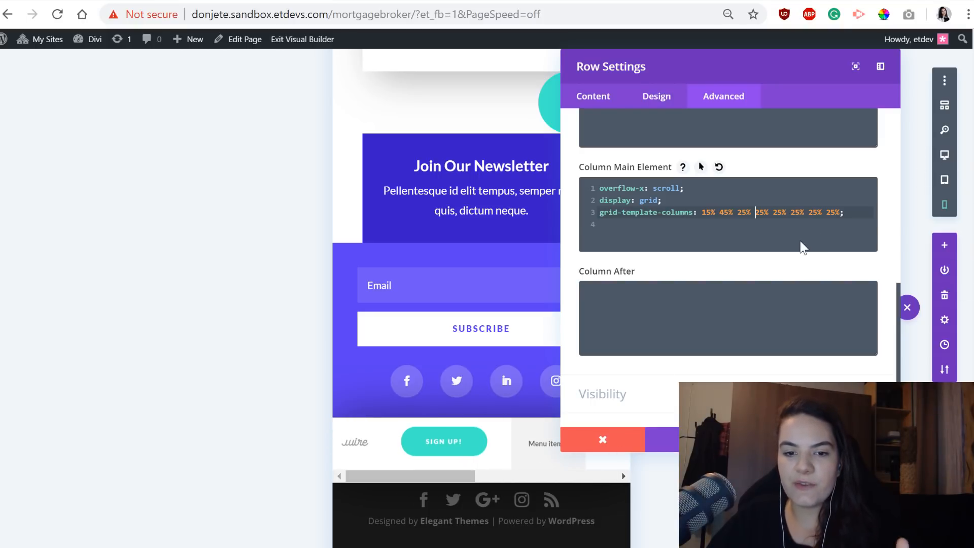
{"action": "left_click_drag", "start_coordinate": [435, 477], "coordinate": [442, 488]}
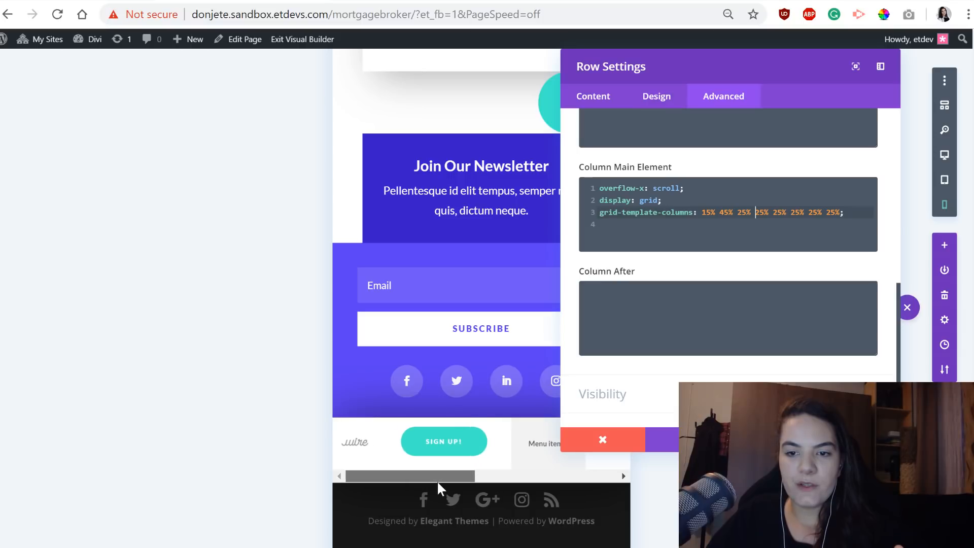
Try a 35% width for the third grid column beside the preview, and return it to 25%.
{"action": "left_click_drag", "start_coordinate": [745, 67], "coordinate": [810, 53]}
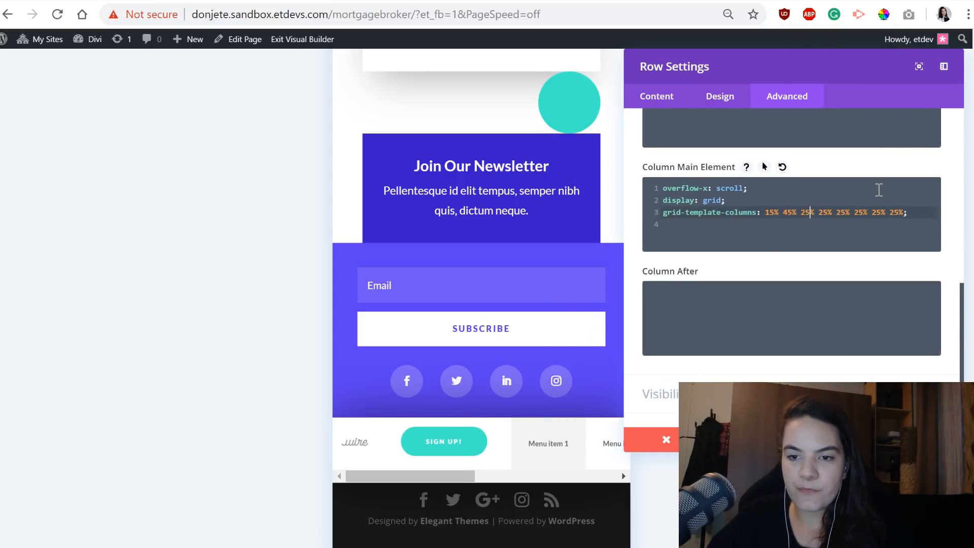
{"action": "key", "text": "BackSpace"}
{"action": "type", "text": "3"}
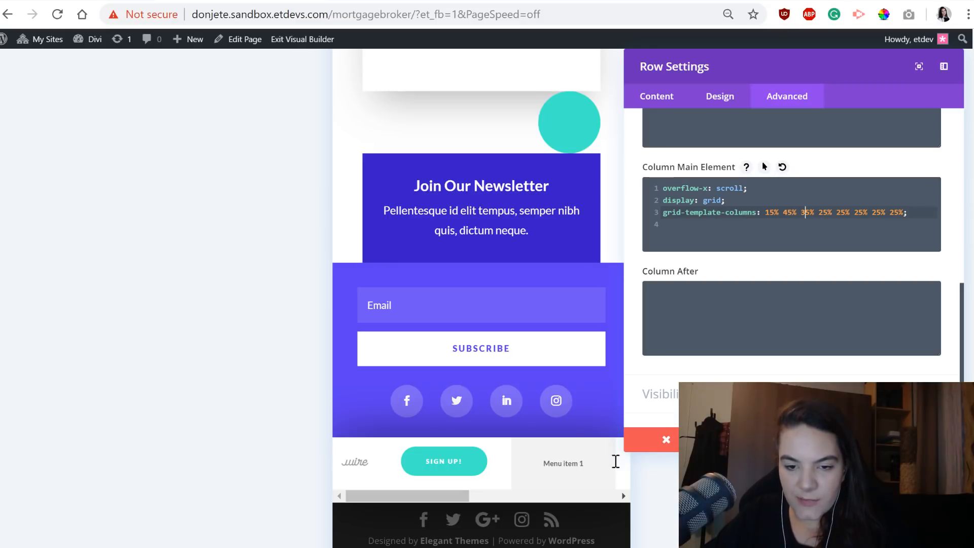
{"action": "key", "text": "BackSpace"}
{"action": "type", "text": "2"}
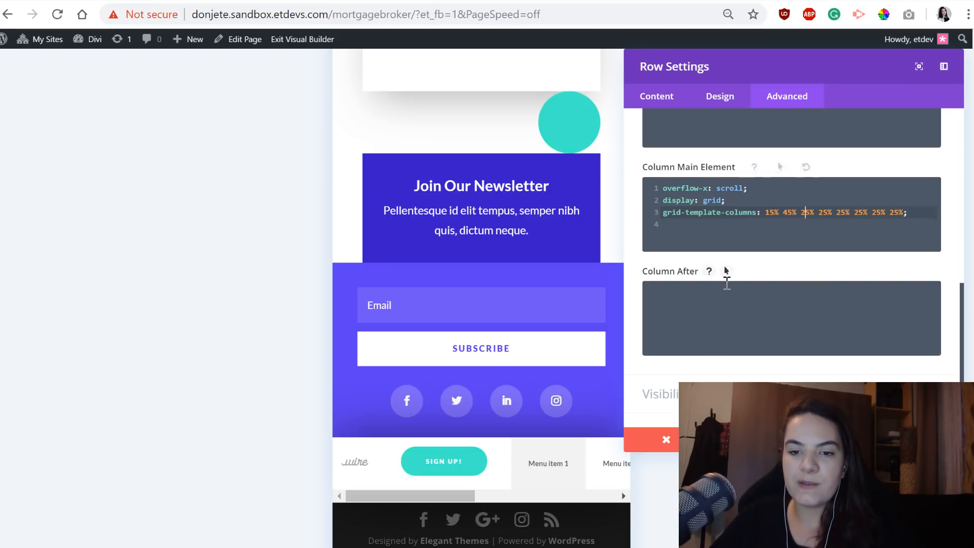
Delete the empty last line from the Column Main Element CSS and uncover the full settings dialog.
{"action": "left_click", "coordinate": [760, 233]}
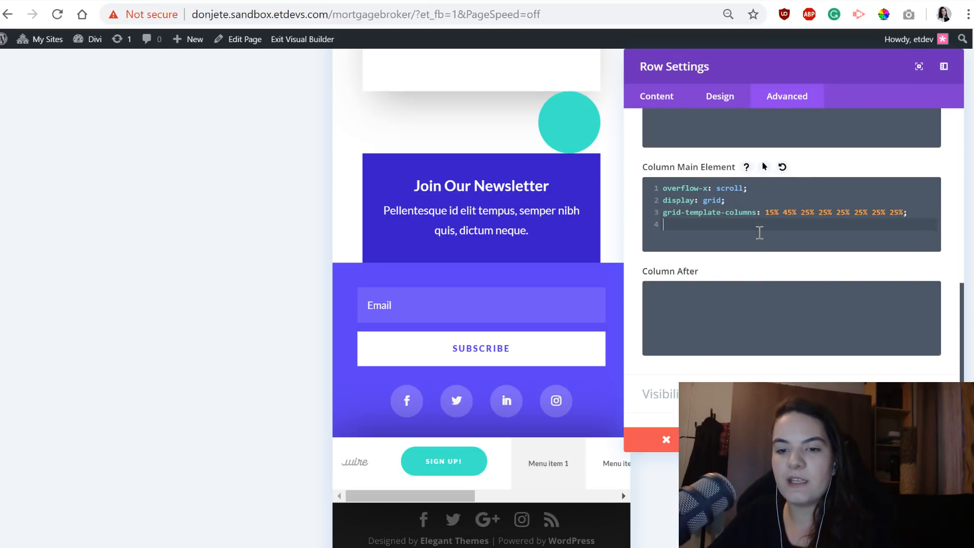
{"action": "key", "text": "BackSpace"}
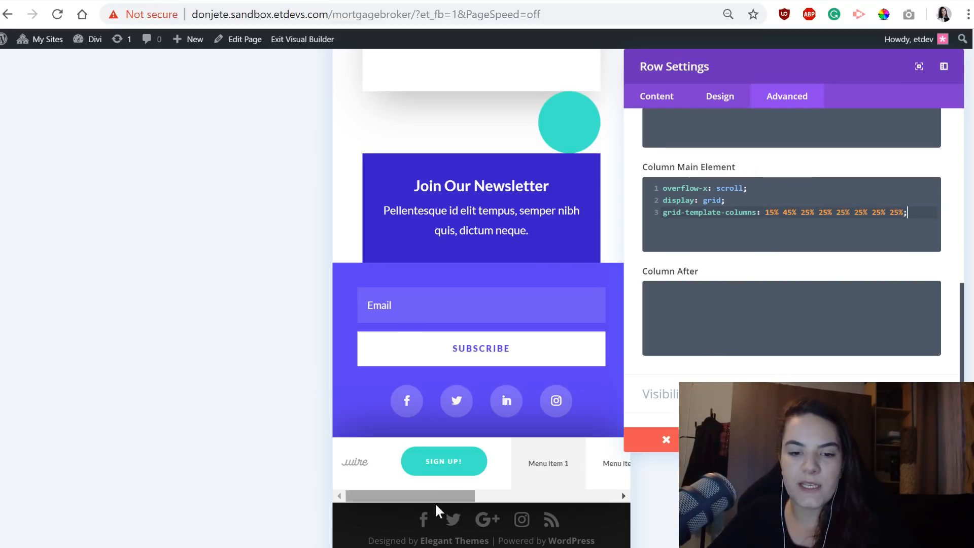
{"action": "left_click_drag", "start_coordinate": [861, 78], "coordinate": [736, 83]}
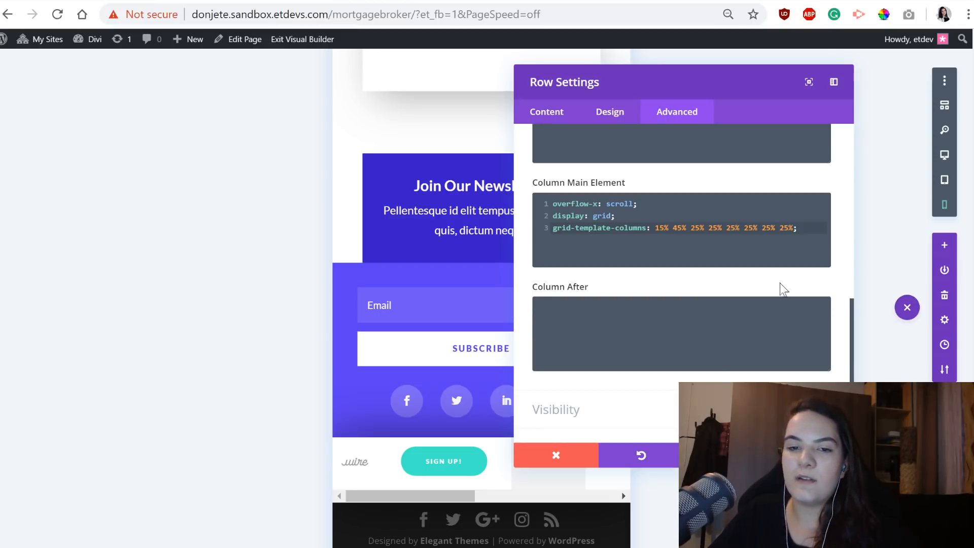
Set the row's Column CSS Class to "swipe-menu" and save the row settings.
{"action": "scroll", "coordinate": [635, 235], "scroll_direction": "up", "scroll_amount": 10}
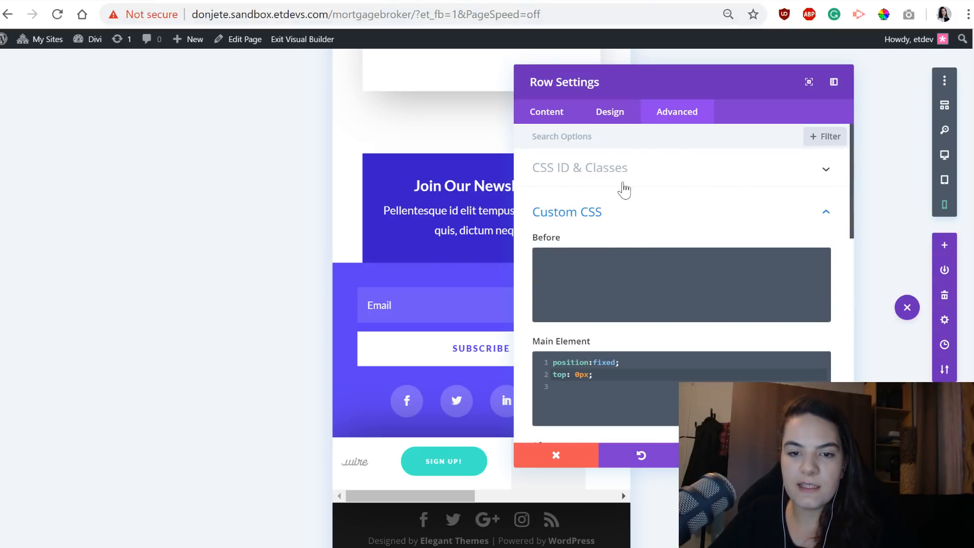
{"action": "left_click", "coordinate": [627, 178]}
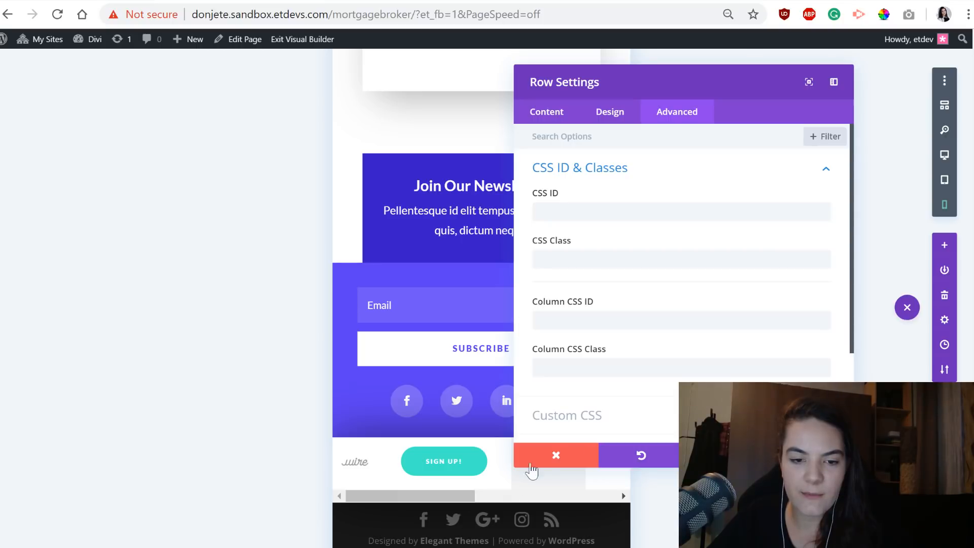
{"action": "mouse_move", "coordinate": [400, 496]}
{"action": "left_mouse_down"}
{"action": "mouse_move", "coordinate": [555, 495]}
{"action": "mouse_move", "coordinate": [391, 496]}
{"action": "mouse_move", "coordinate": [552, 502]}
{"action": "mouse_move", "coordinate": [411, 497]}
{"action": "left_mouse_up"}
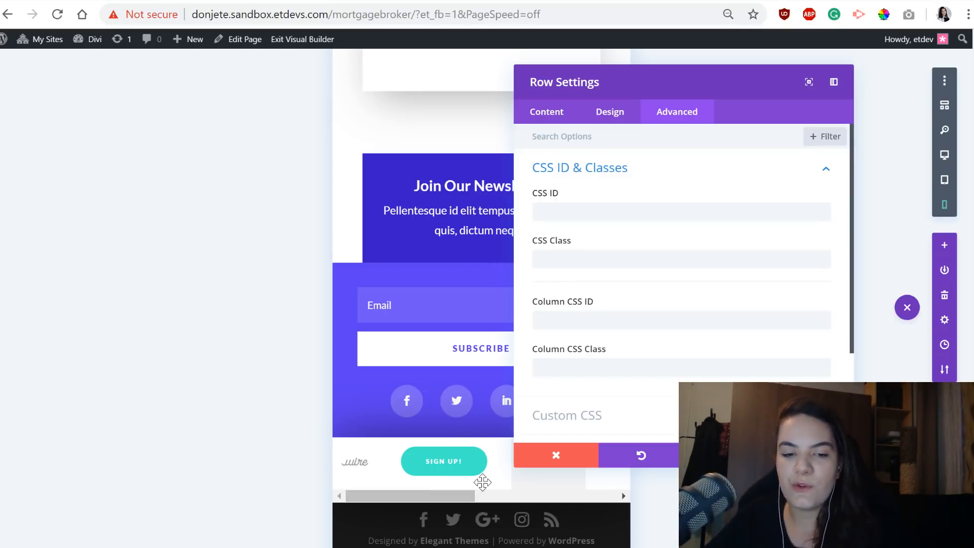
{"action": "left_click", "coordinate": [627, 366]}
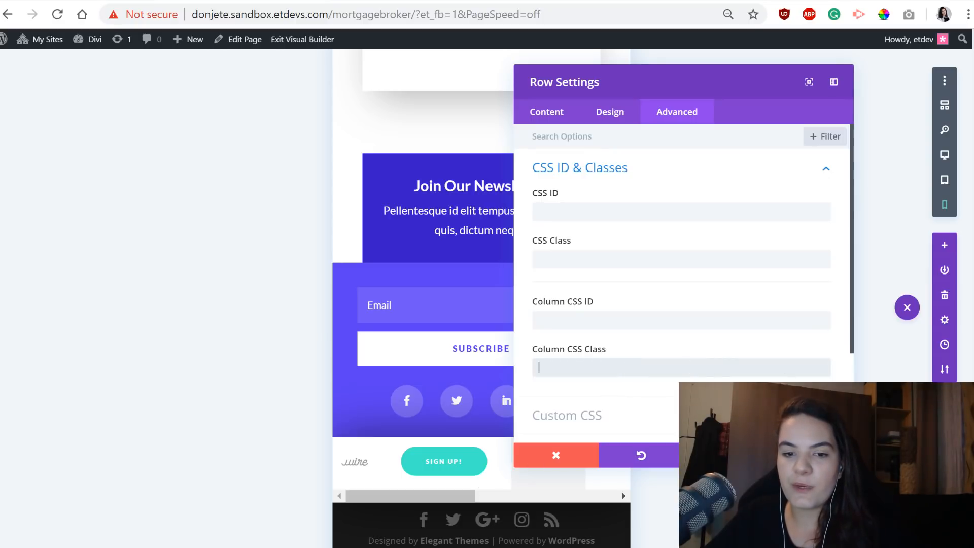
{"action": "type", "text": "swipe-menu"}
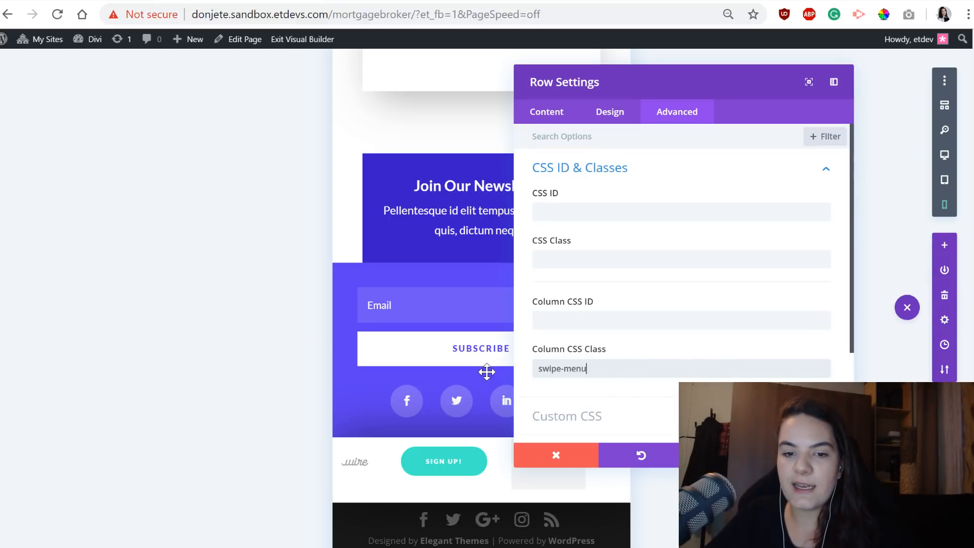
{"action": "left_click_drag", "start_coordinate": [598, 370], "coordinate": [534, 369]}
{"action": "left_click", "coordinate": [591, 369]}
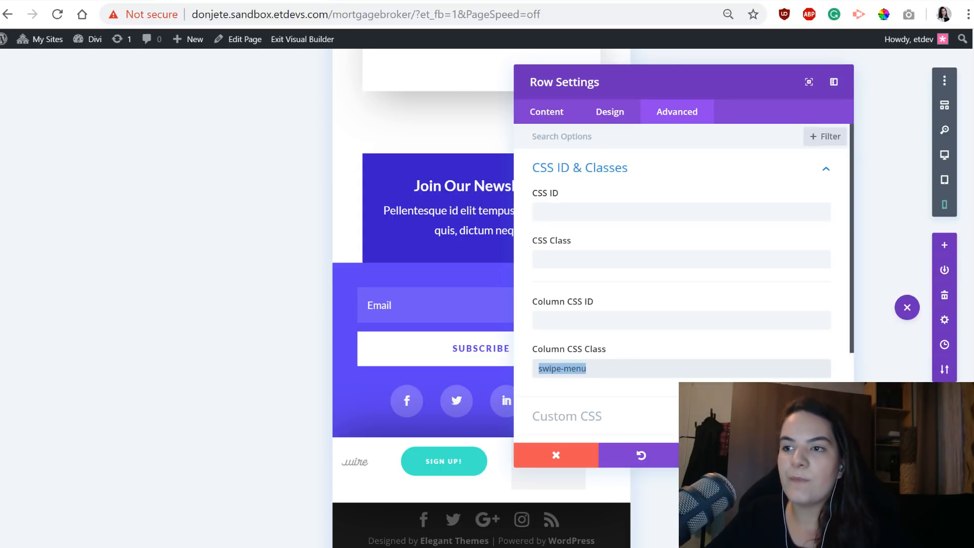
{"action": "left_click", "coordinate": [811, 455]}
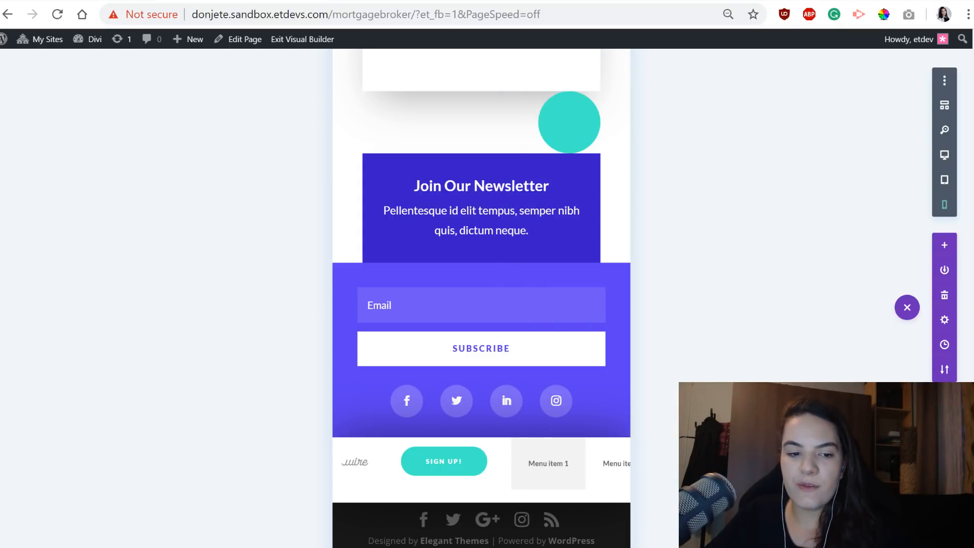
Return to the desktop view and check the header menu at the end of the page.
{"action": "left_click", "coordinate": [944, 154]}
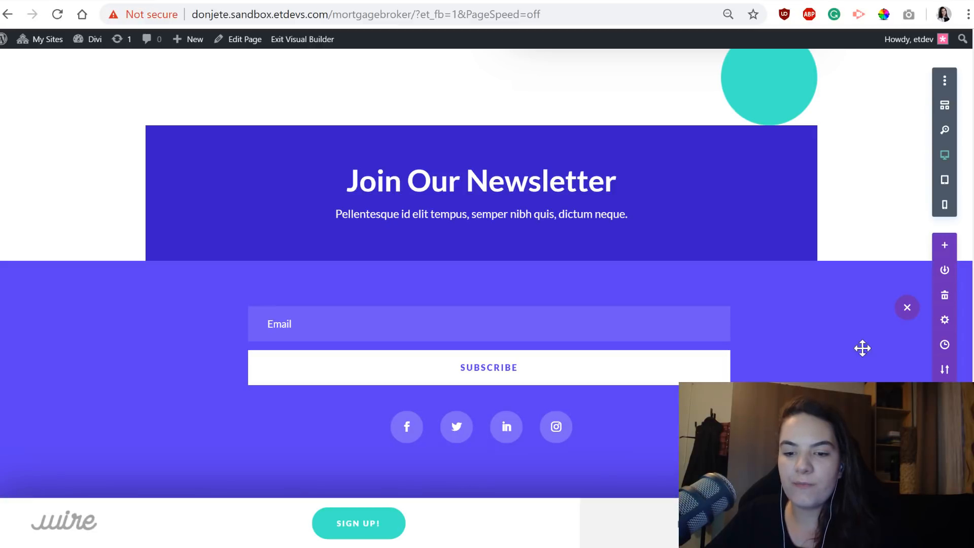
{"action": "scroll", "coordinate": [662, 446], "scroll_direction": "down", "scroll_amount": 1}
{"action": "scroll", "coordinate": [663, 446], "scroll_direction": "up", "scroll_amount": 20}
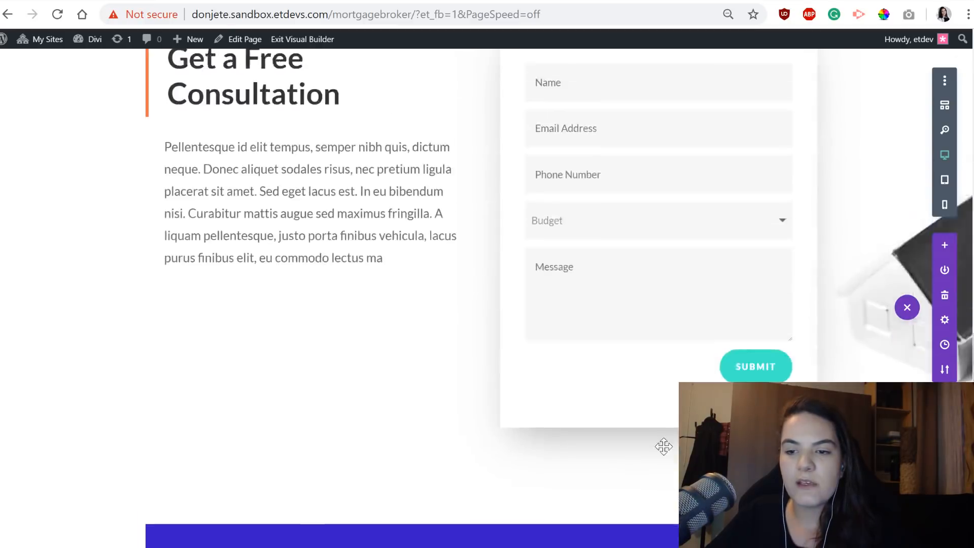
{"action": "scroll", "coordinate": [747, 375], "scroll_direction": "down", "scroll_amount": 20}
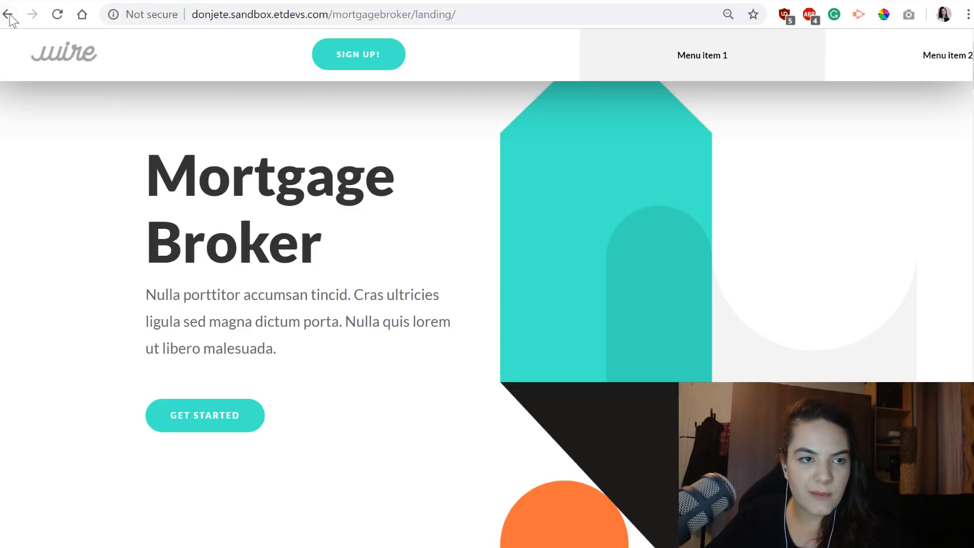
Open Divi's Theme Options in the WordPress dashboard and find the Custom CSS field in the general settings.
{"action": "left_click", "coordinate": [8, 15]}
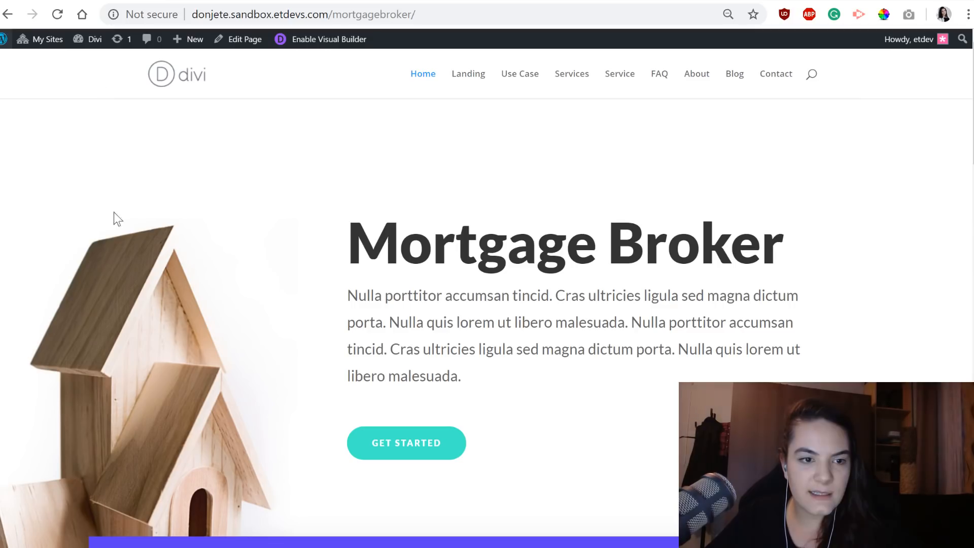
{"action": "left_click", "coordinate": [4, 39]}
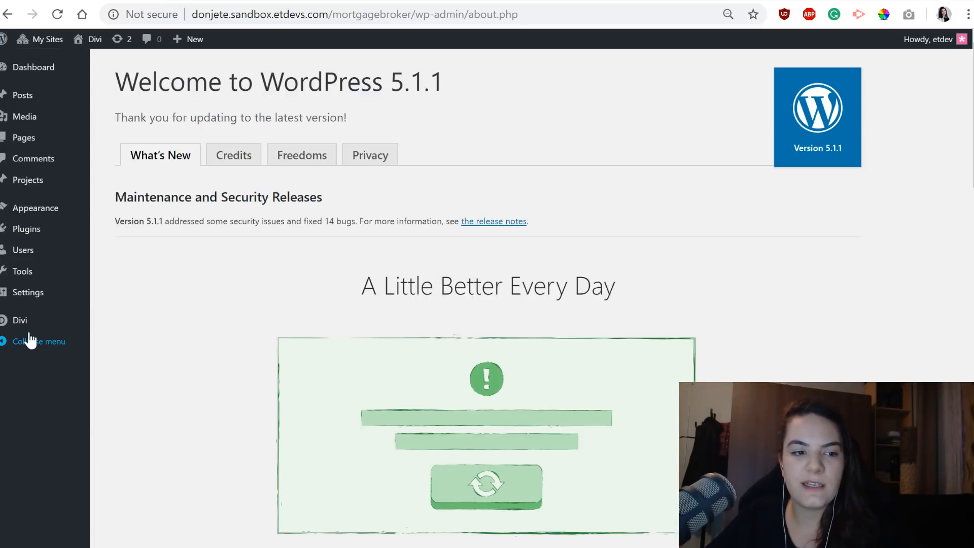
{"action": "mouse_move", "coordinate": [60, 327]}
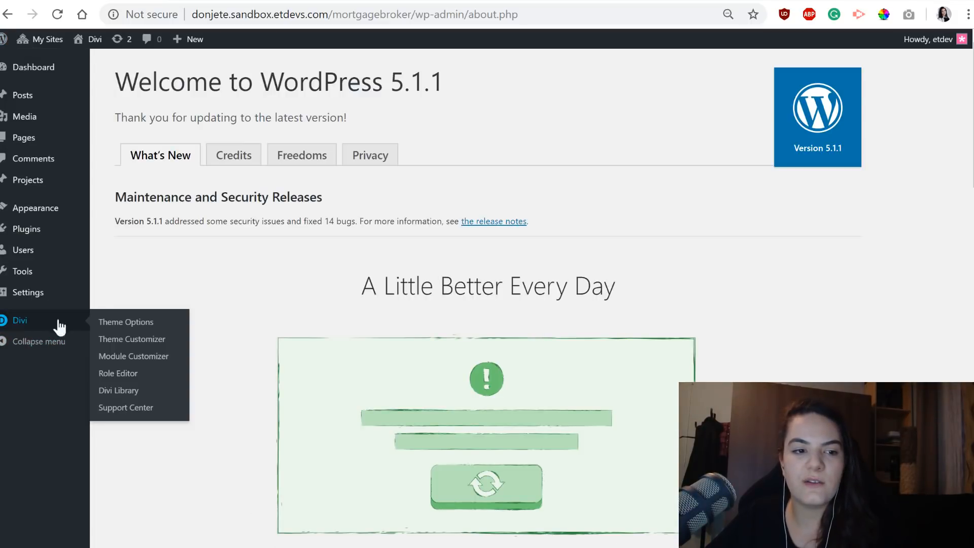
{"action": "left_click", "coordinate": [134, 323]}
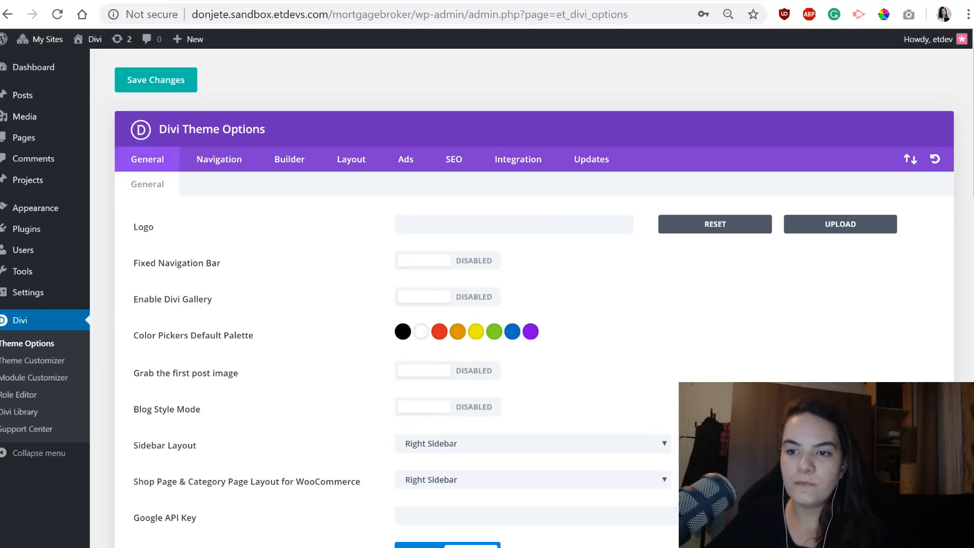
{"action": "scroll", "coordinate": [533, 304], "scroll_direction": "down", "scroll_amount": 15}
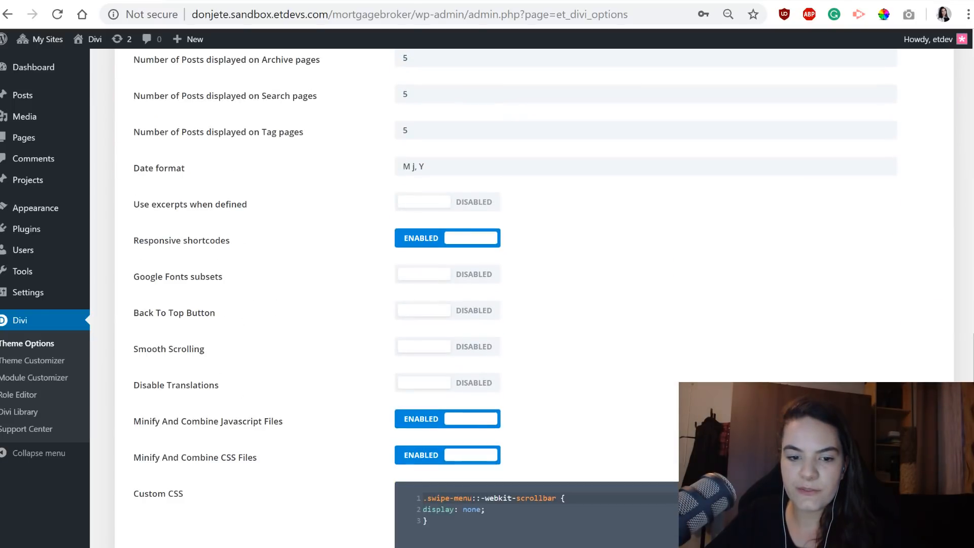
Copy the ".swipe-menu::-webkit-scrollbar" rule with "display: none;" from the theme's Custom CSS.
{"action": "left_click", "coordinate": [462, 509]}
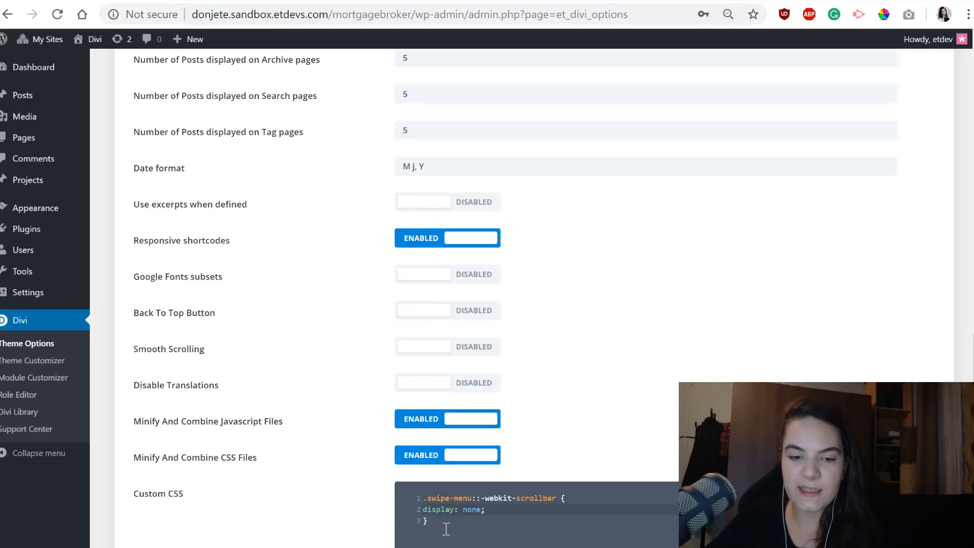
{"action": "left_click_drag", "start_coordinate": [446, 529], "coordinate": [415, 495]}
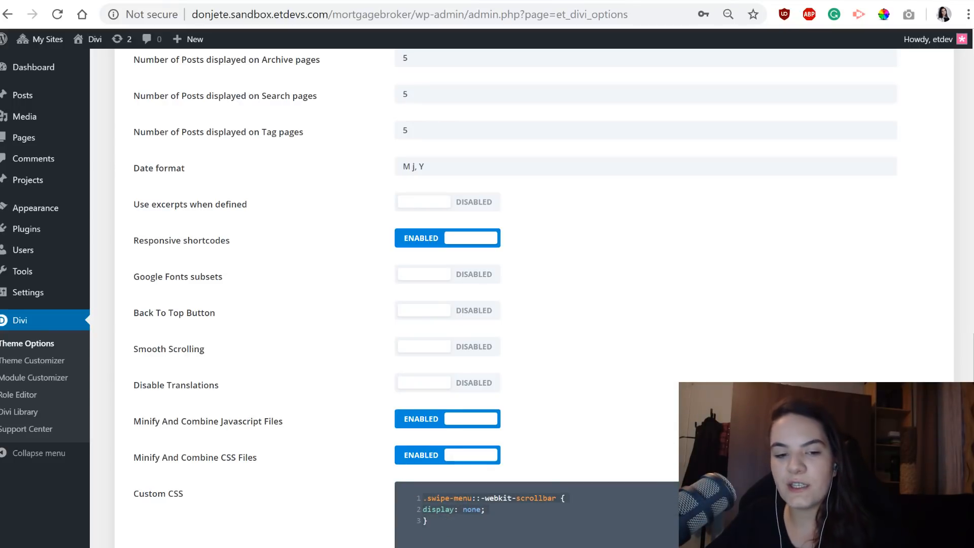
{"action": "left_click", "coordinate": [513, 542]}
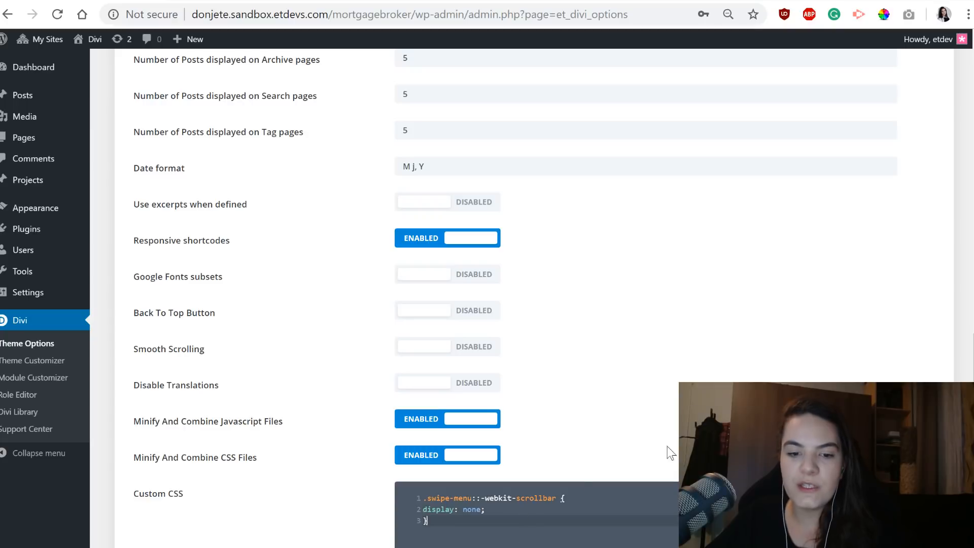
{"action": "scroll", "coordinate": [627, 355], "scroll_direction": "down", "scroll_amount": 4}
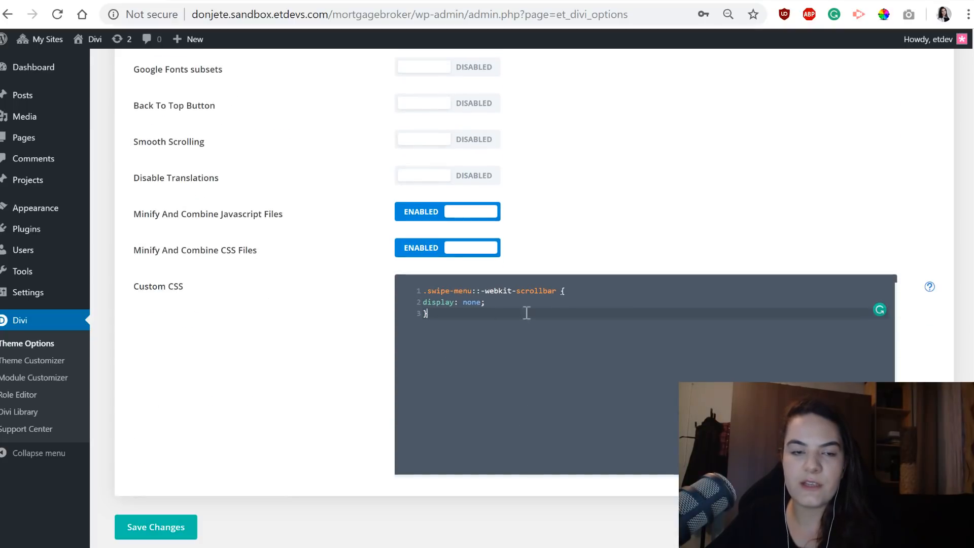
{"action": "left_click_drag", "start_coordinate": [495, 355], "coordinate": [419, 284]}
{"action": "key", "text": "ctrl+c"}
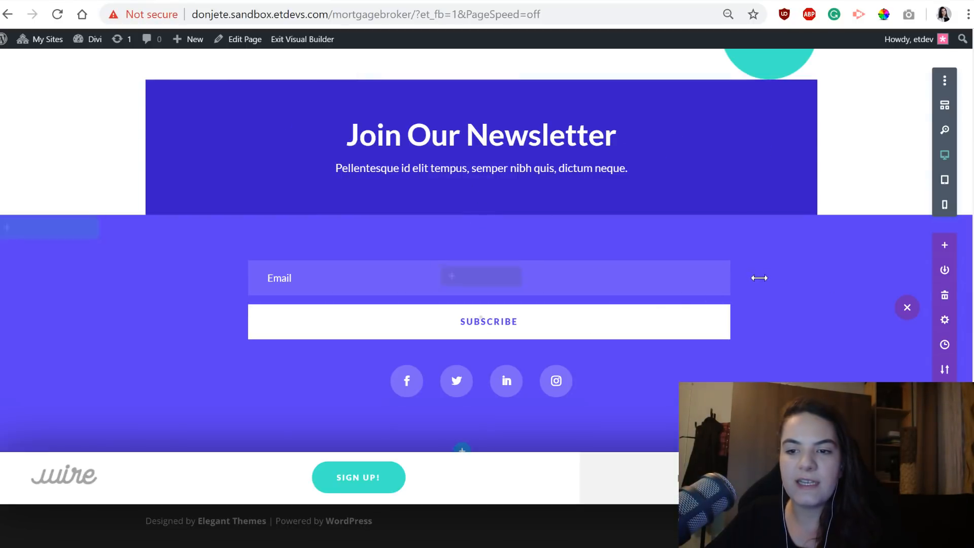
Back in the Visual Builder, add the copied ".swipe-menu::-webkit-scrollbar" rule below the "#main-header" rule in the page's Custom CSS and save the page settings.
{"action": "scroll", "coordinate": [919, 274], "scroll_direction": "up", "scroll_amount": 2}
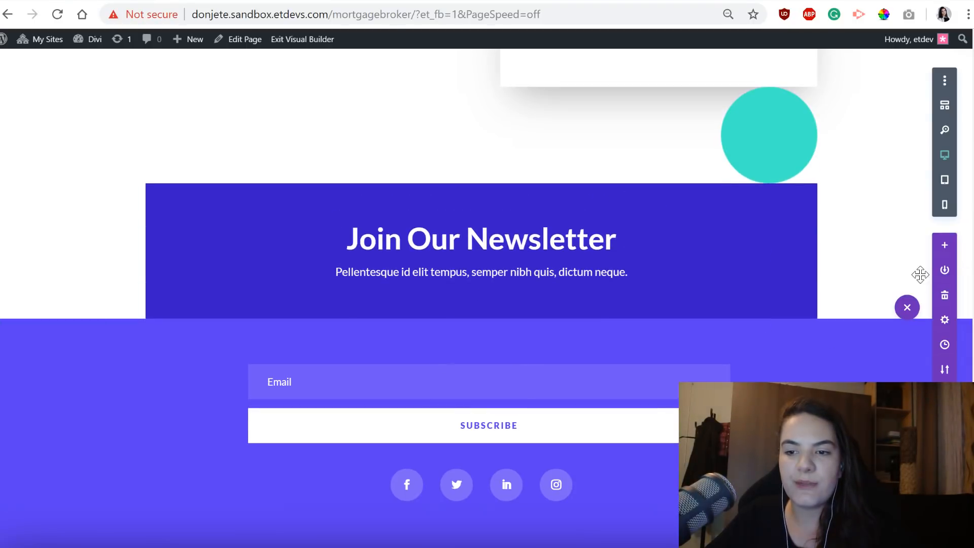
{"action": "left_click", "coordinate": [945, 324]}
{"action": "left_click", "coordinate": [670, 114]}
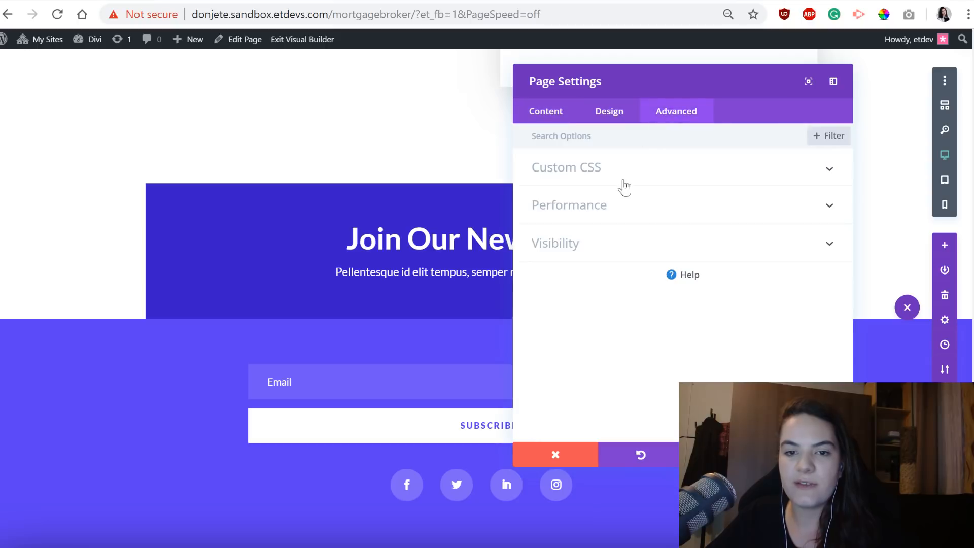
{"action": "left_click", "coordinate": [598, 172]}
{"action": "key", "text": "Return"}
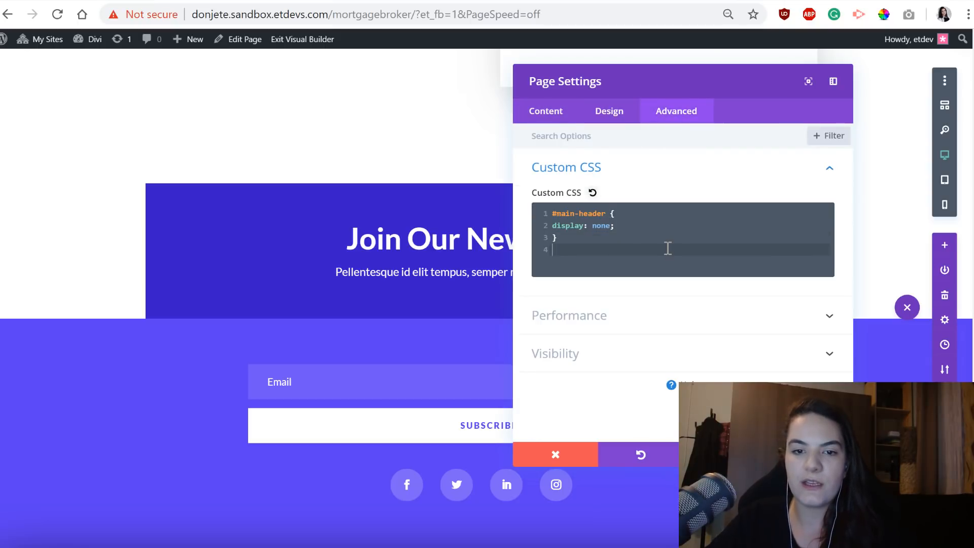
{"action": "key", "text": "Return"}
{"action": "key", "text": "ctrl+v"}
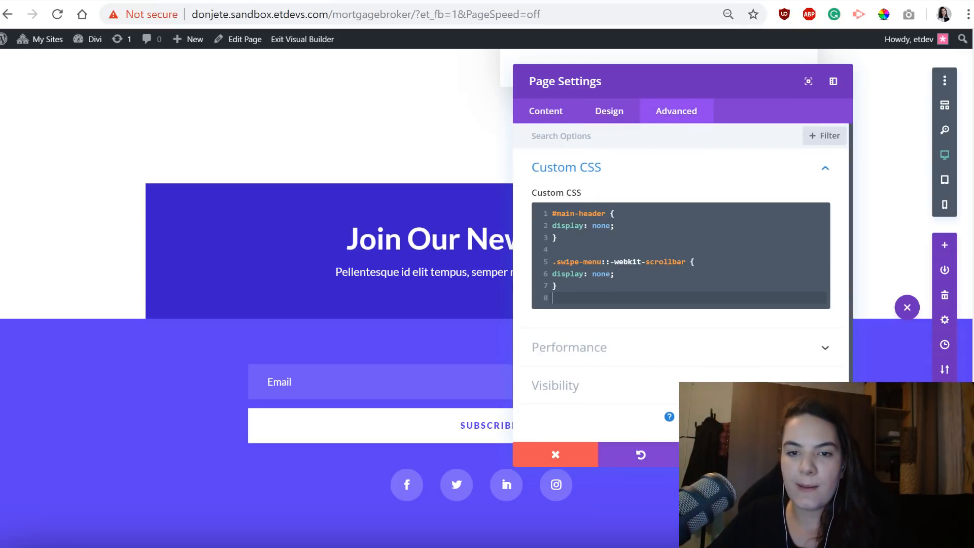
{"action": "left_click", "coordinate": [810, 455]}
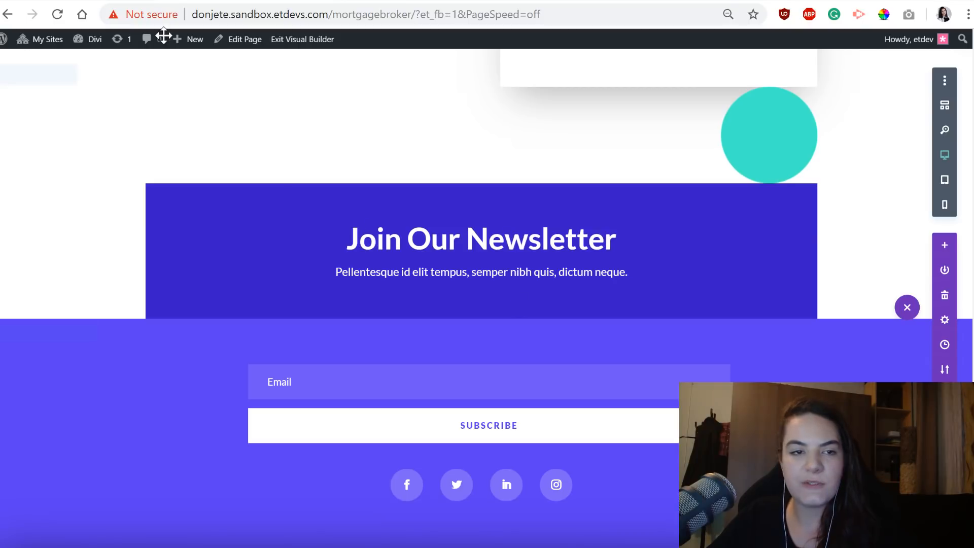
Exit the Visual Builder and log out of WordPress.
{"action": "left_click", "coordinate": [304, 43]}
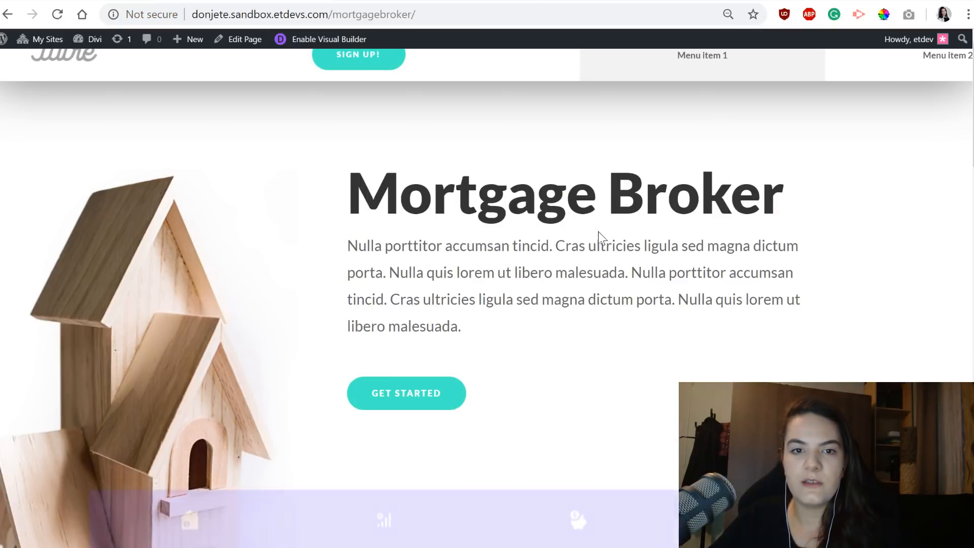
{"action": "mouse_move", "coordinate": [934, 44]}
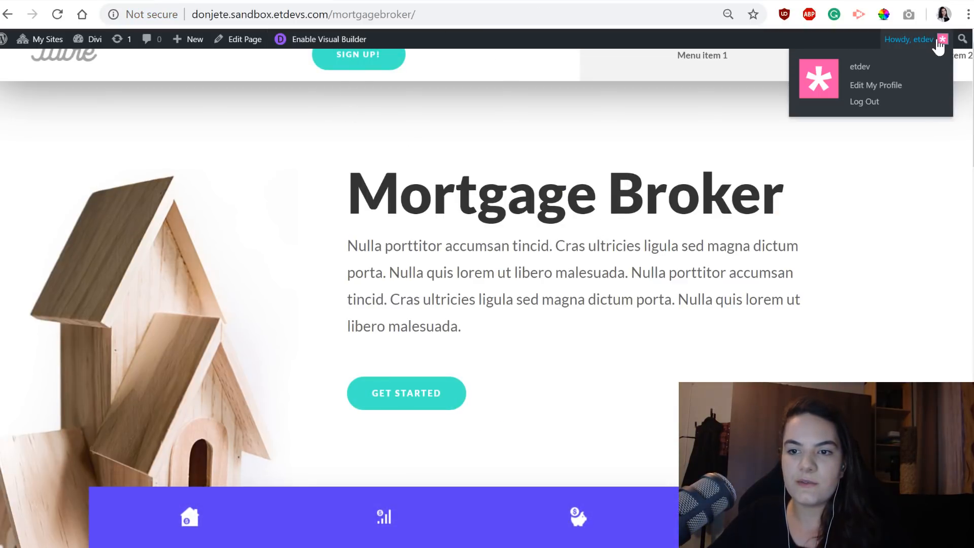
{"action": "left_click", "coordinate": [866, 105]}
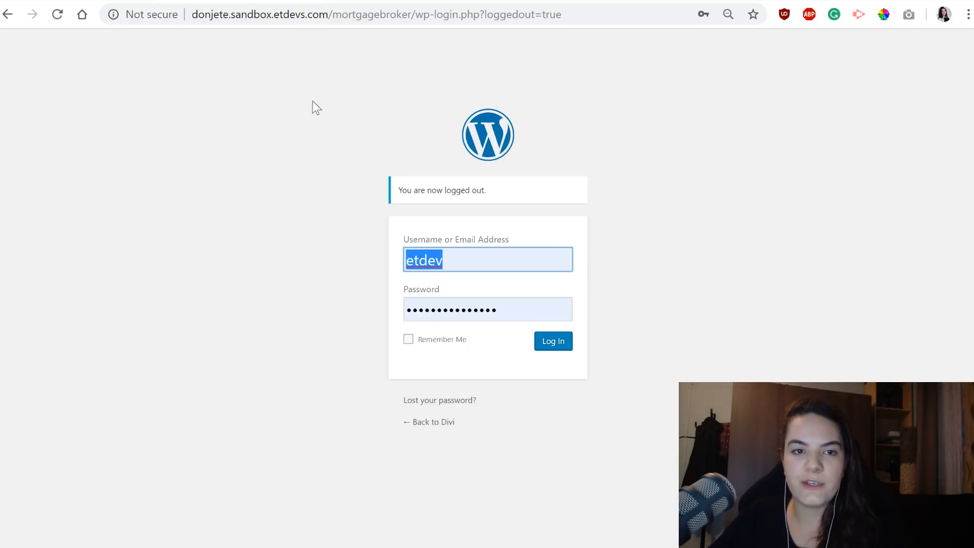
Load the public mortgagebroker page by removing "wp-login.php?loggedout=true" from the address, and slide the header menu sideways and back.
{"action": "left_click_drag", "start_coordinate": [415, 14], "coordinate": [699, 16]}
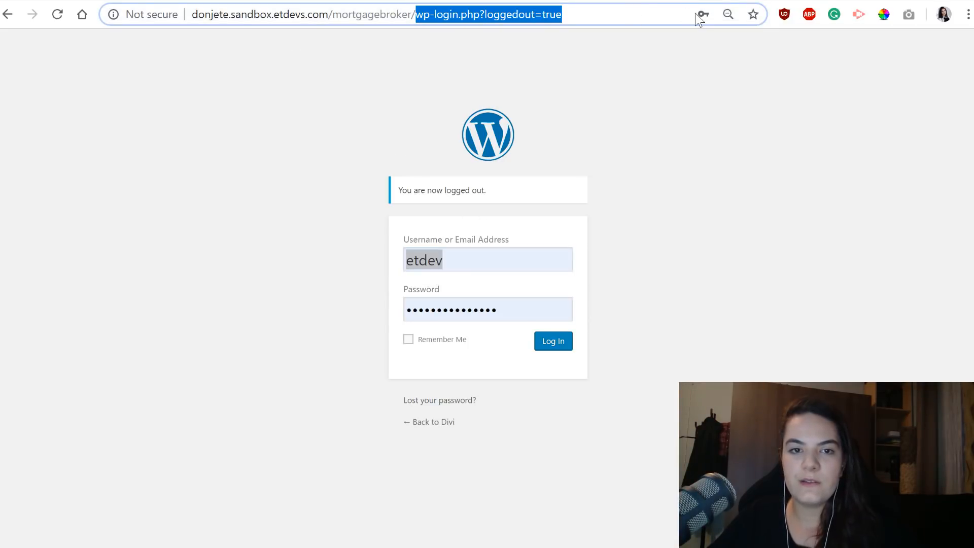
{"action": "key", "text": "BackSpace"}
{"action": "key", "text": "Return"}
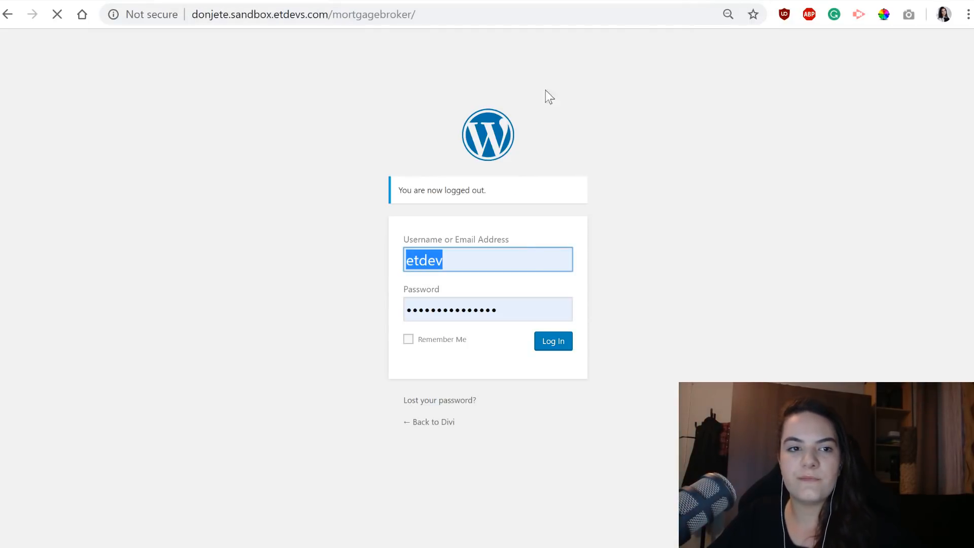
{"action": "scroll", "coordinate": [494, 40], "scroll_direction": "right", "scroll_amount": 15}
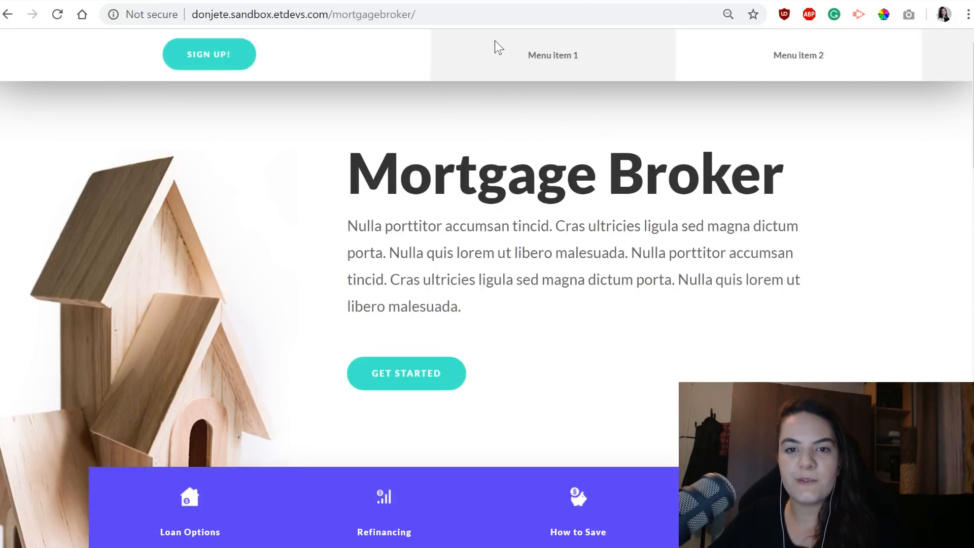
{"action": "scroll", "coordinate": [494, 41], "scroll_direction": "left", "scroll_amount": 15}
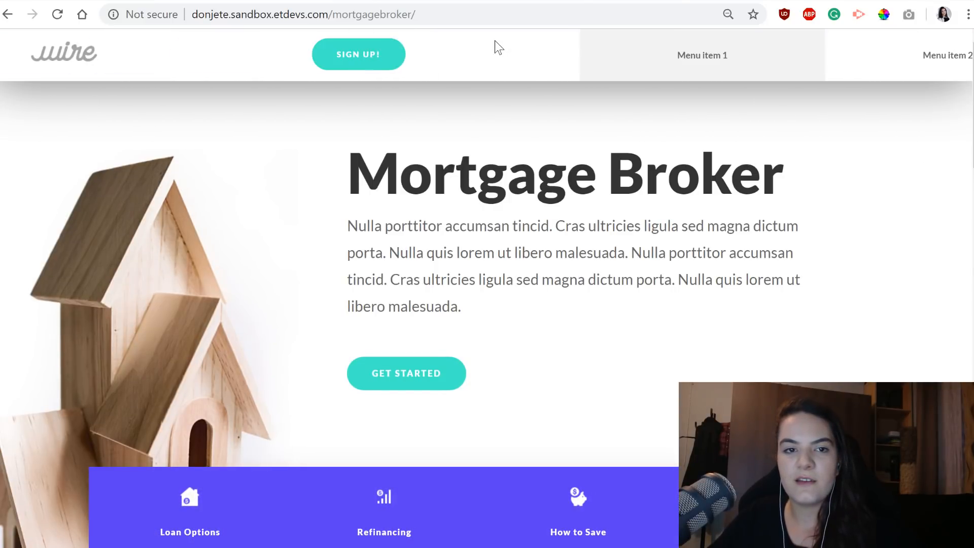
Return to the live page, check the header menu's sideways sliding in a narrow browser window, and restore the full window width.
{"action": "key", "text": "alt+Left"}
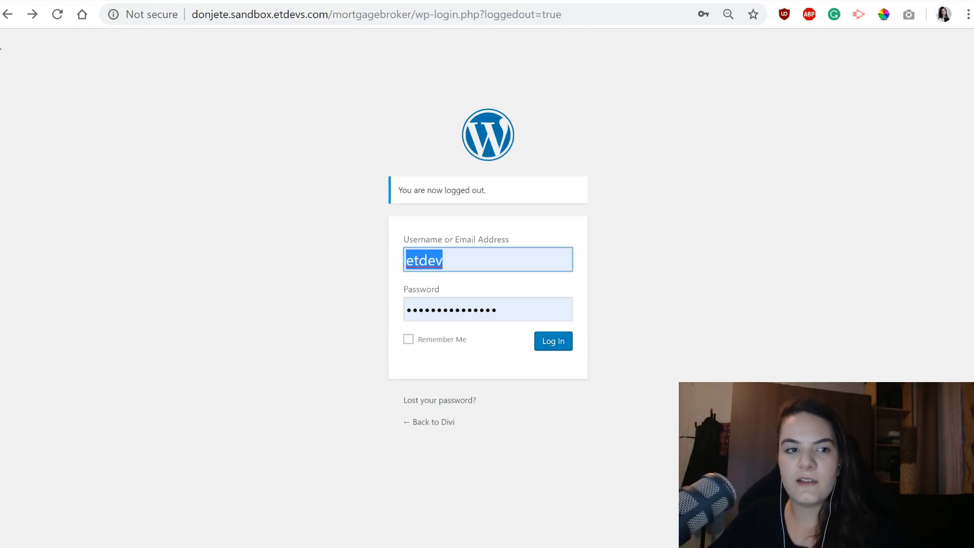
{"action": "left_click", "coordinate": [8, 14]}
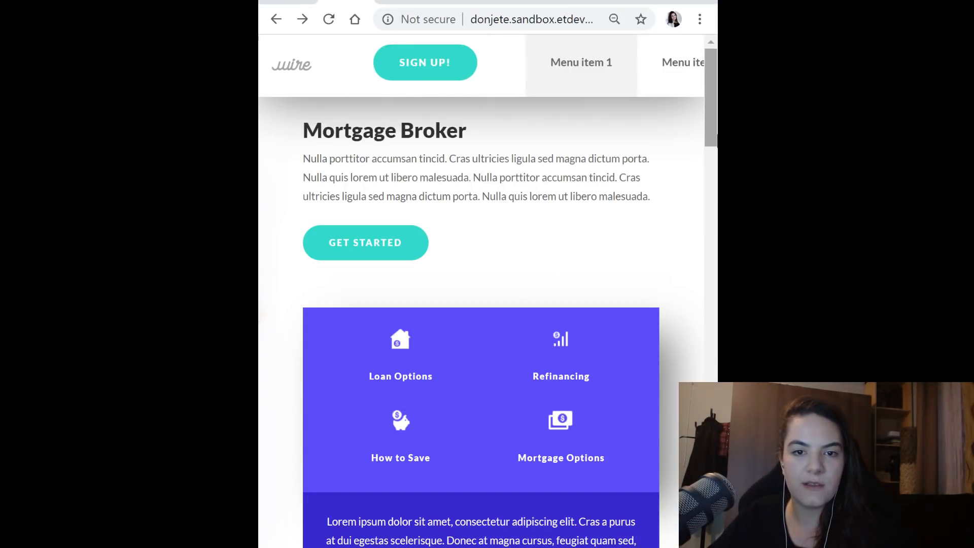
{"action": "scroll", "coordinate": [498, 63], "scroll_direction": "right", "scroll_amount": 5}
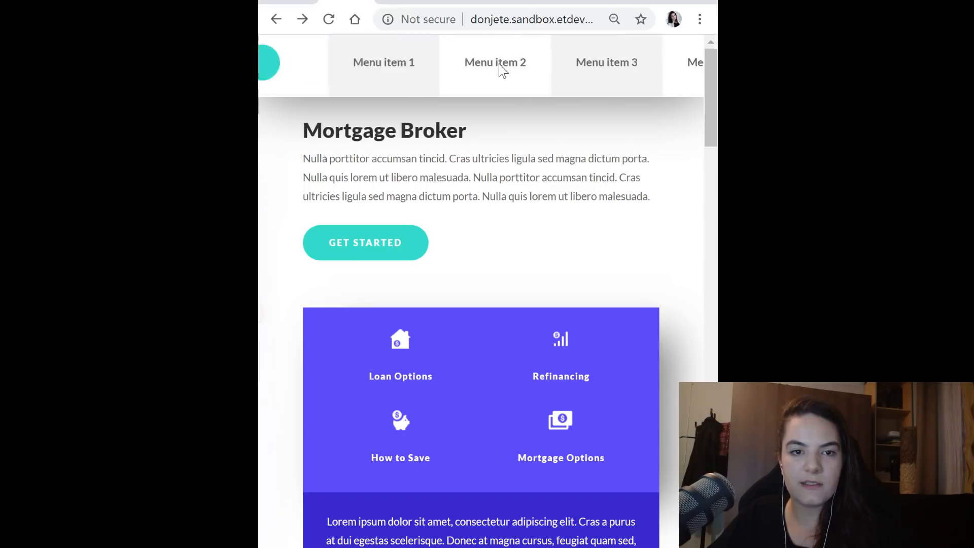
{"action": "scroll", "coordinate": [498, 63], "scroll_direction": "left", "scroll_amount": 5}
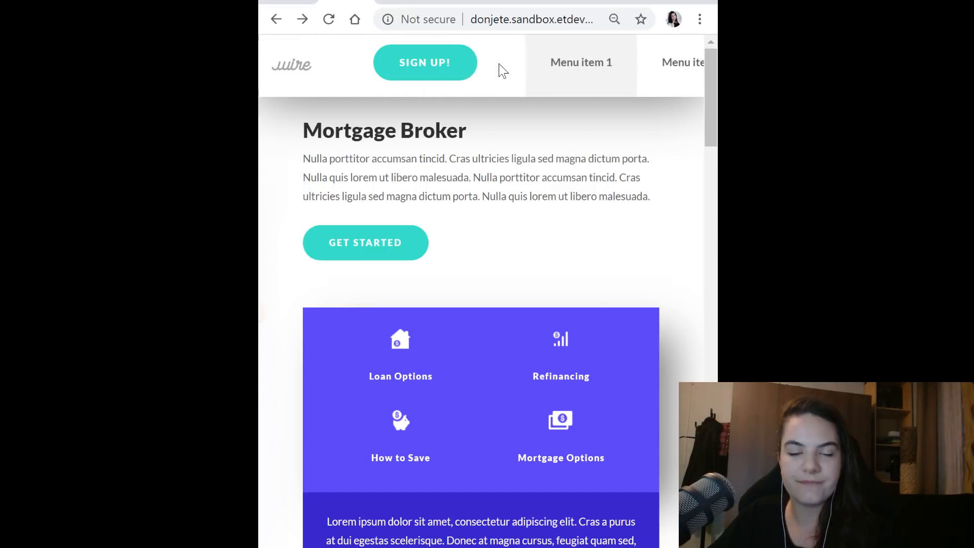
{"action": "scroll", "coordinate": [498, 63], "scroll_direction": "right", "scroll_amount": 5}
{"action": "scroll", "coordinate": [498, 63], "scroll_direction": "left", "scroll_amount": 5}
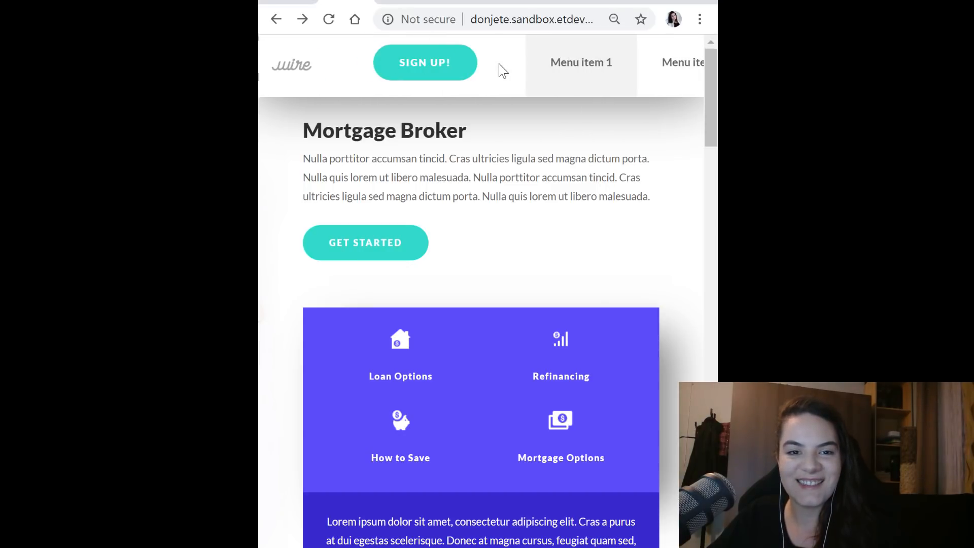
{"action": "scroll", "coordinate": [498, 63], "scroll_direction": "right", "scroll_amount": 5}
{"action": "double_click", "coordinate": [651, 4]}
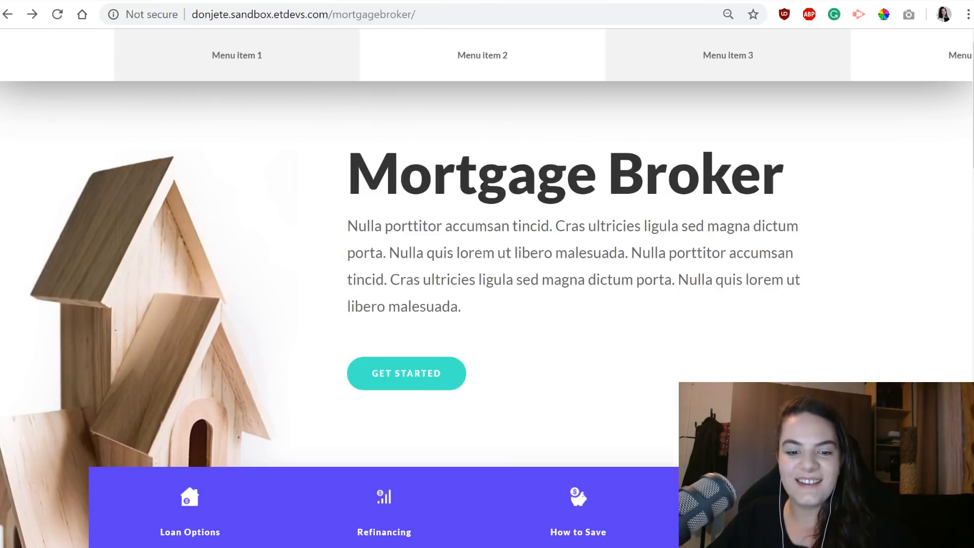
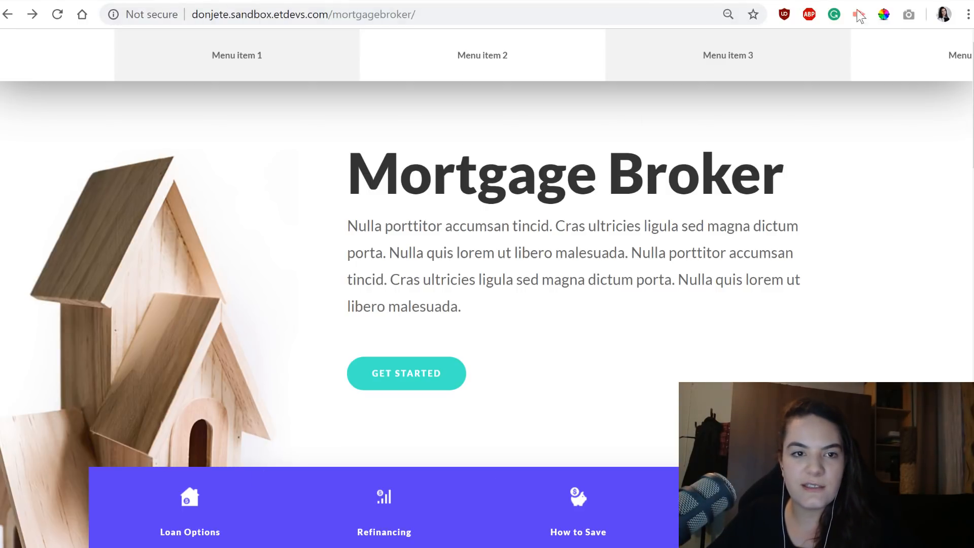
Reload the mortgagebroker page as a logged-in user, pass through the WordPress dashboard back to the site, and enable the Visual Builder.
{"action": "left_click_drag", "start_coordinate": [332, 14], "coordinate": [416, 14]}
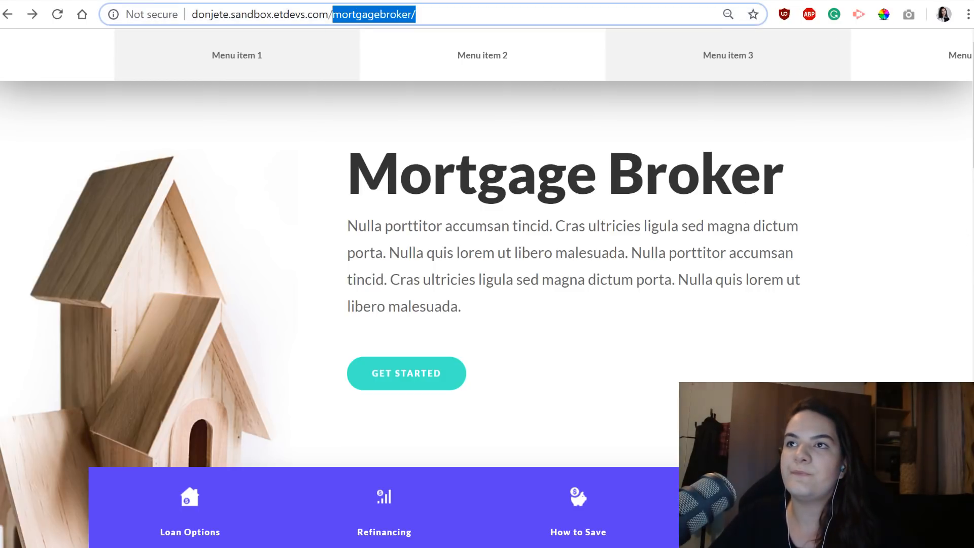
{"action": "key", "text": "Return"}
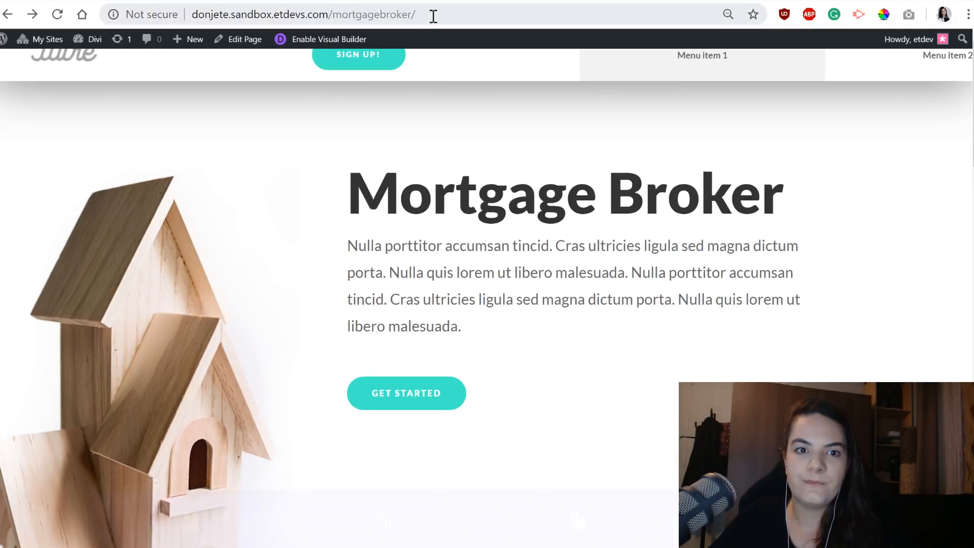
{"action": "mouse_move", "coordinate": [3, 43]}
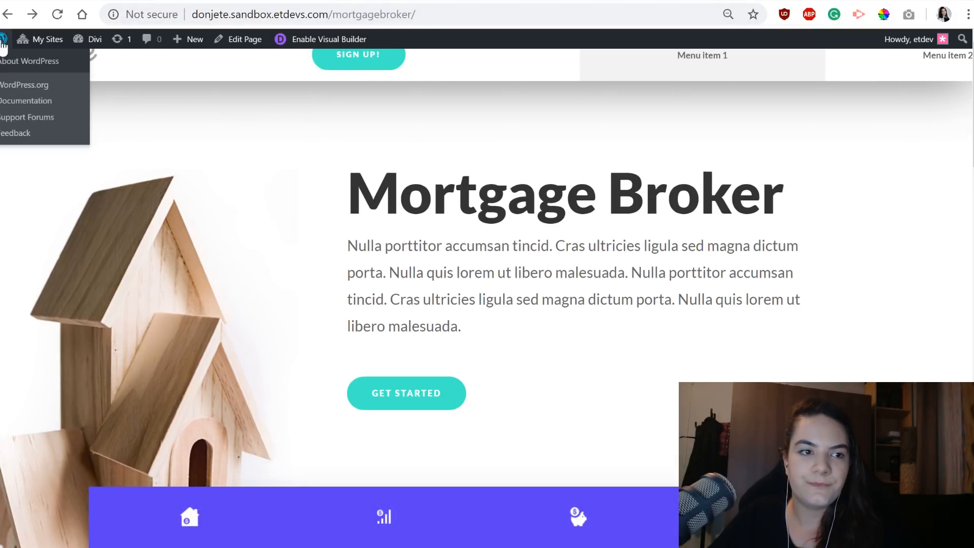
{"action": "left_click", "coordinate": [87, 38]}
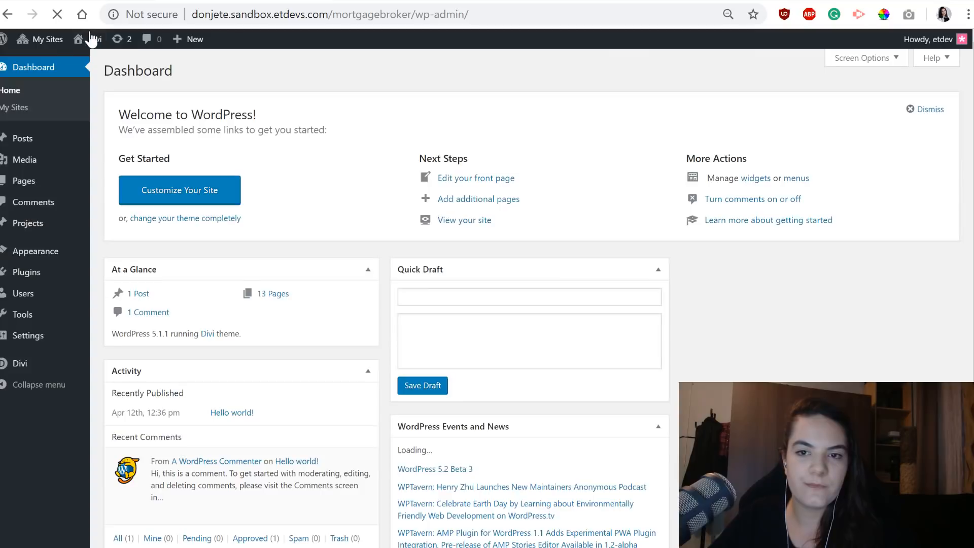
{"action": "mouse_move", "coordinate": [101, 40]}
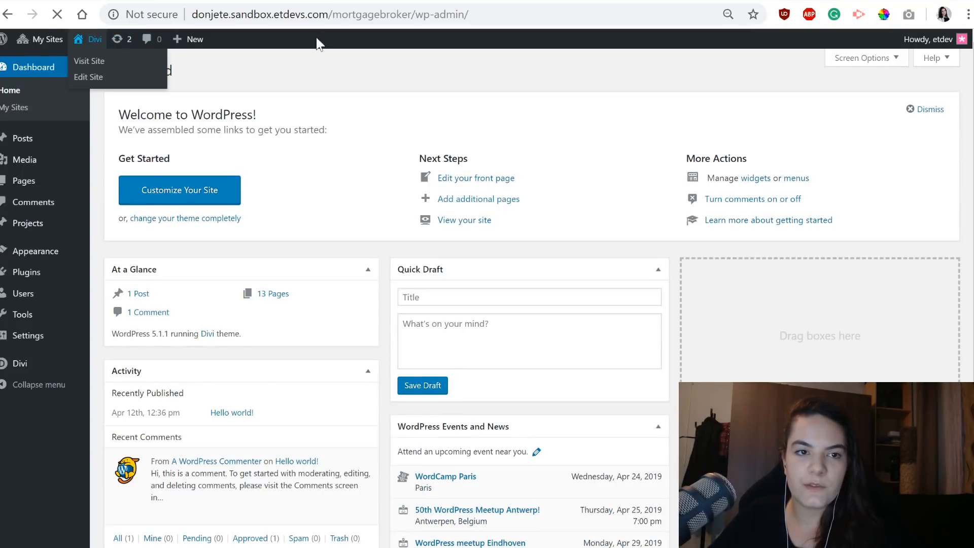
{"action": "left_click", "coordinate": [89, 59]}
{"action": "left_click", "coordinate": [362, 43]}
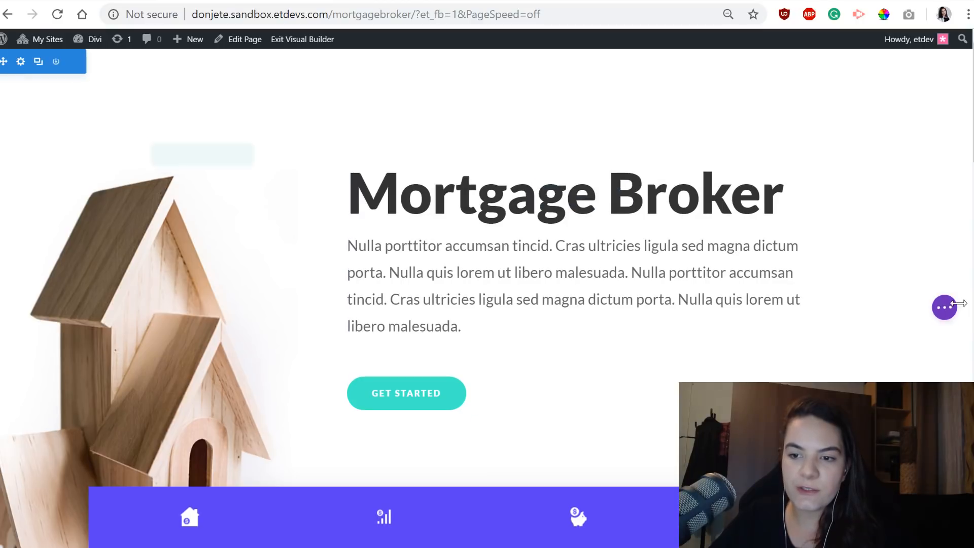
In wireframe view, change the column layout of the menu row in the page's last section to one quarter plus three quarters.
{"action": "scroll", "coordinate": [893, 259], "scroll_direction": "down", "scroll_amount": 8}
{"action": "scroll", "coordinate": [487, 218], "scroll_direction": "down", "scroll_amount": 8}
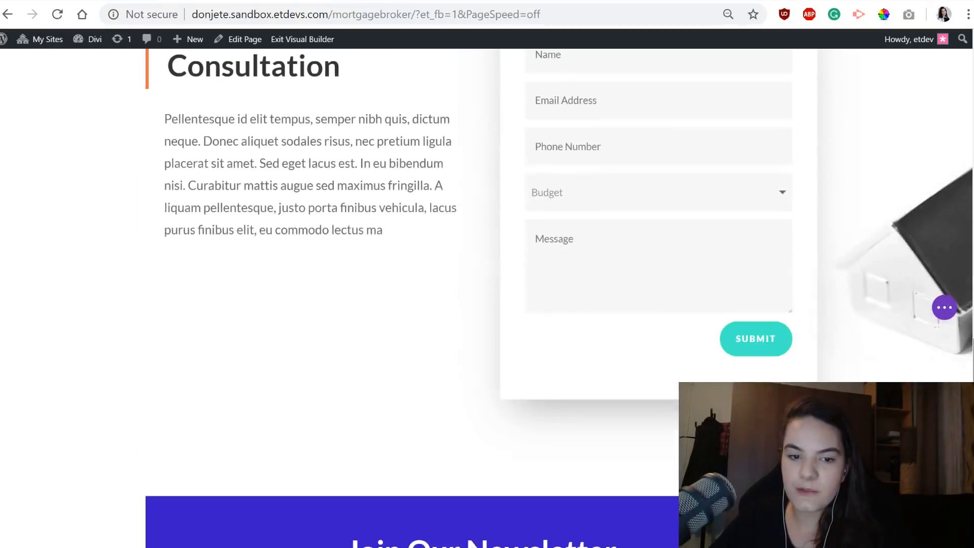
{"action": "scroll", "coordinate": [113, 496], "scroll_direction": "down", "scroll_amount": 8}
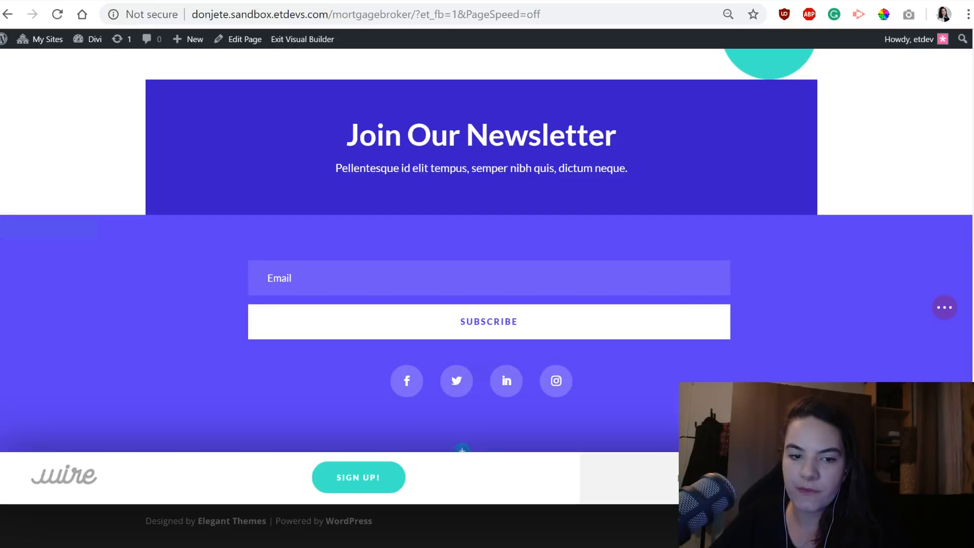
{"action": "mouse_move", "coordinate": [87, 482]}
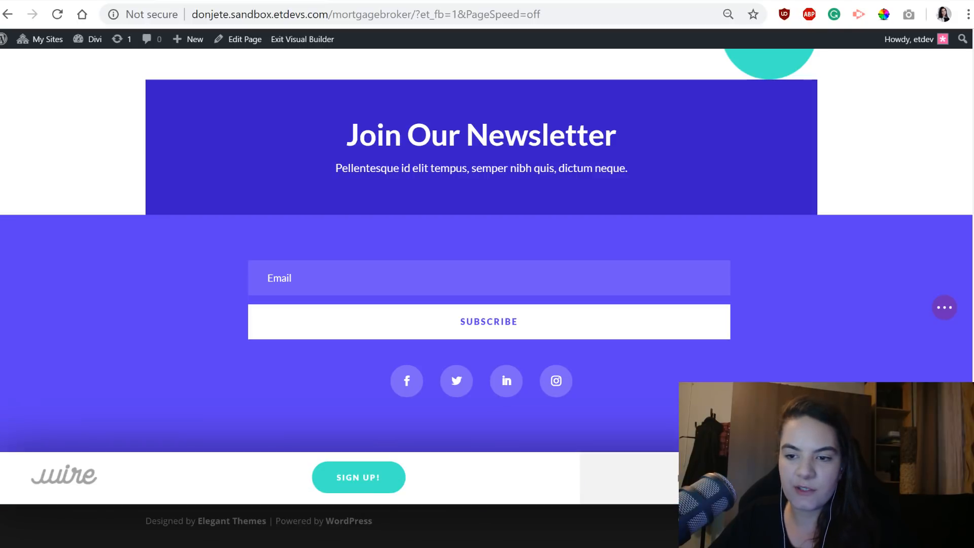
{"action": "left_click", "coordinate": [945, 307]}
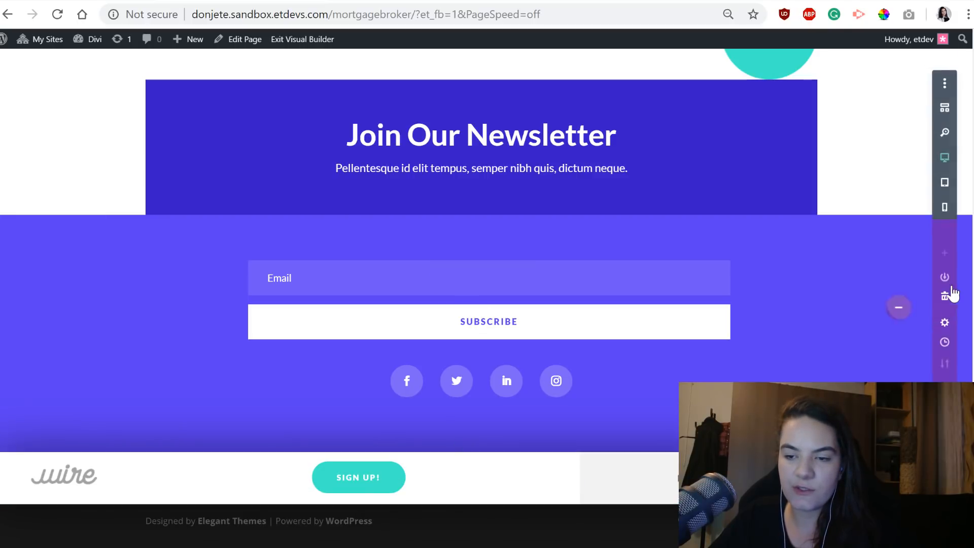
{"action": "left_click", "coordinate": [945, 107]}
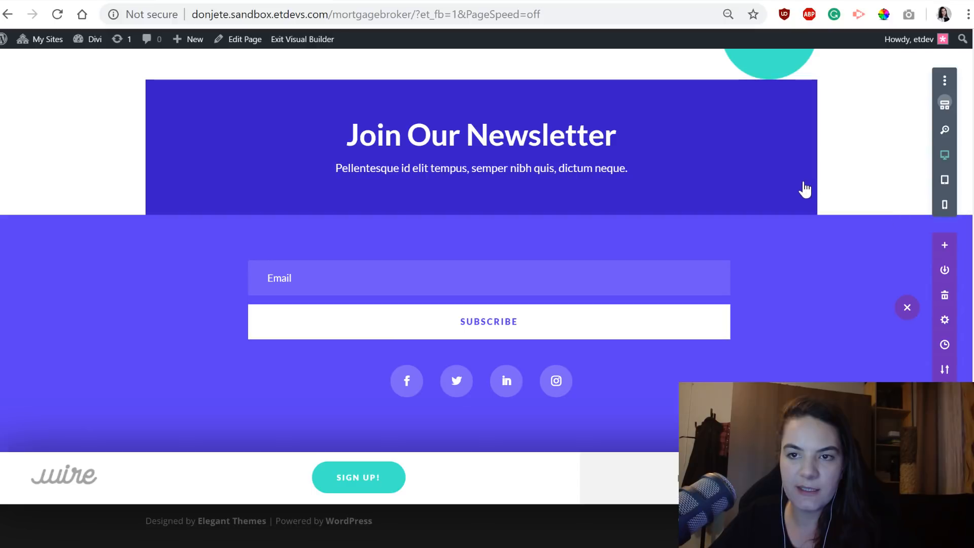
{"action": "scroll", "coordinate": [914, 348], "scroll_direction": "down", "scroll_amount": 5}
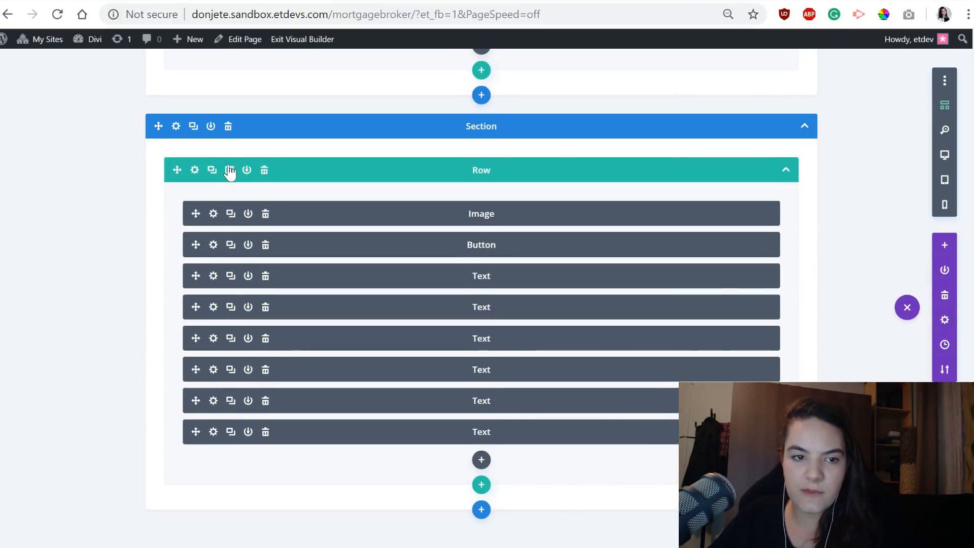
{"action": "left_click", "coordinate": [229, 170]}
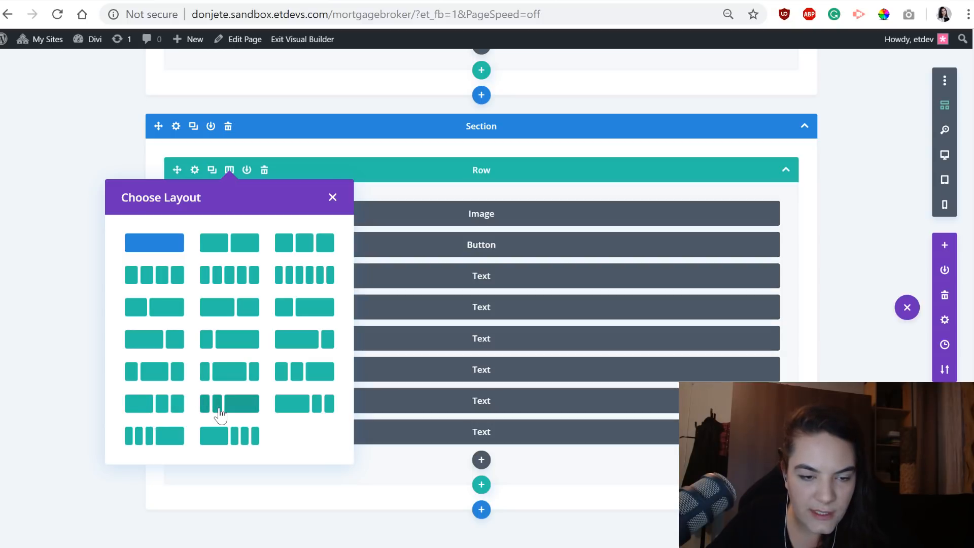
{"action": "left_click", "coordinate": [216, 346]}
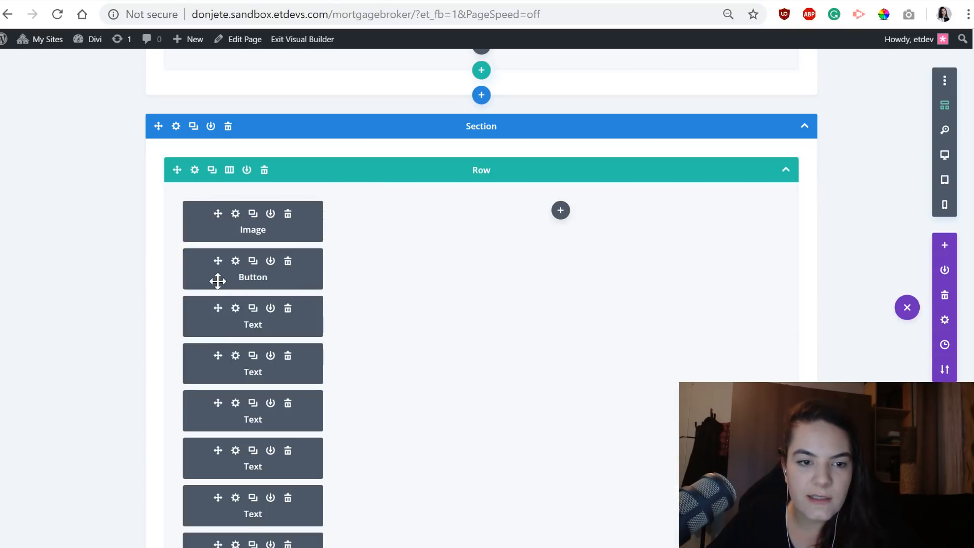
Move the Button module and all six Text modules into the row's wide second column, leaving the Image in the first.
{"action": "left_click_drag", "start_coordinate": [218, 281], "coordinate": [541, 230]}
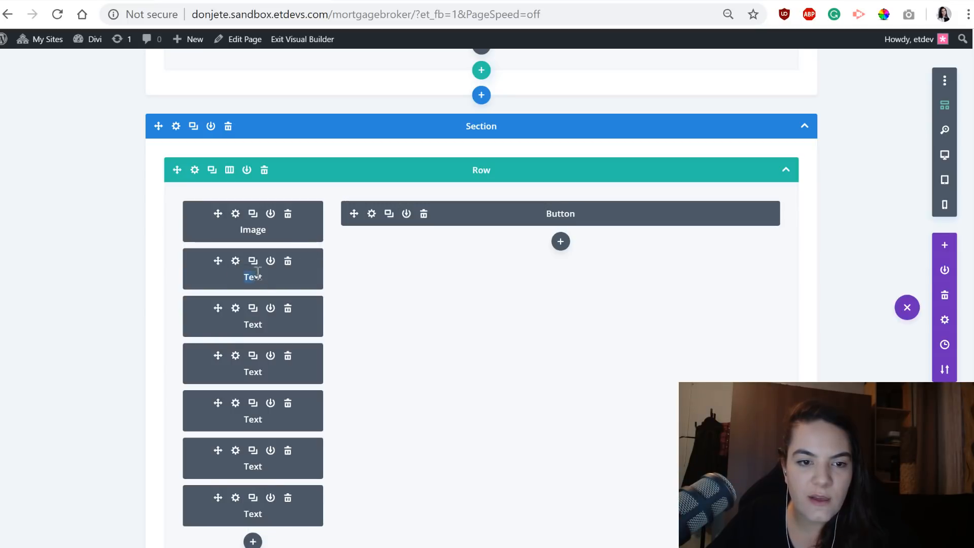
{"action": "left_click_drag", "start_coordinate": [223, 261], "coordinate": [547, 278]}
{"action": "left_click_drag", "start_coordinate": [217, 260], "coordinate": [565, 315]}
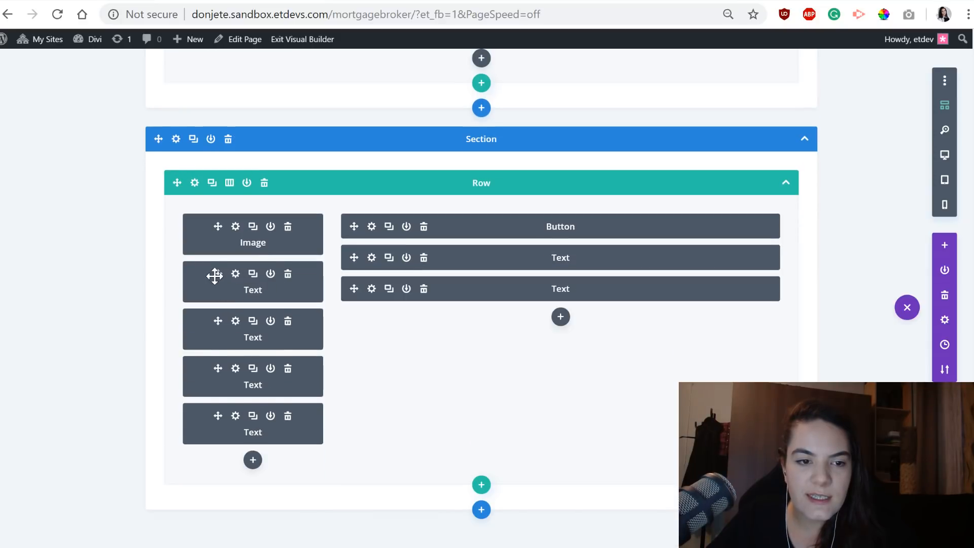
{"action": "left_click_drag", "start_coordinate": [213, 276], "coordinate": [528, 366]}
{"action": "left_click_drag", "start_coordinate": [215, 321], "coordinate": [495, 440]}
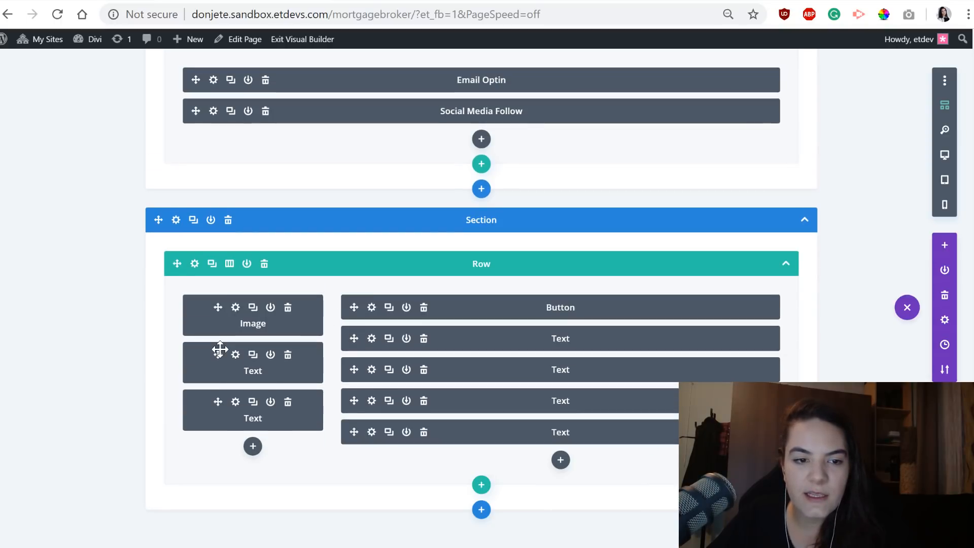
{"action": "left_click_drag", "start_coordinate": [218, 355], "coordinate": [569, 466]}
{"action": "left_click_drag", "start_coordinate": [220, 331], "coordinate": [403, 348]}
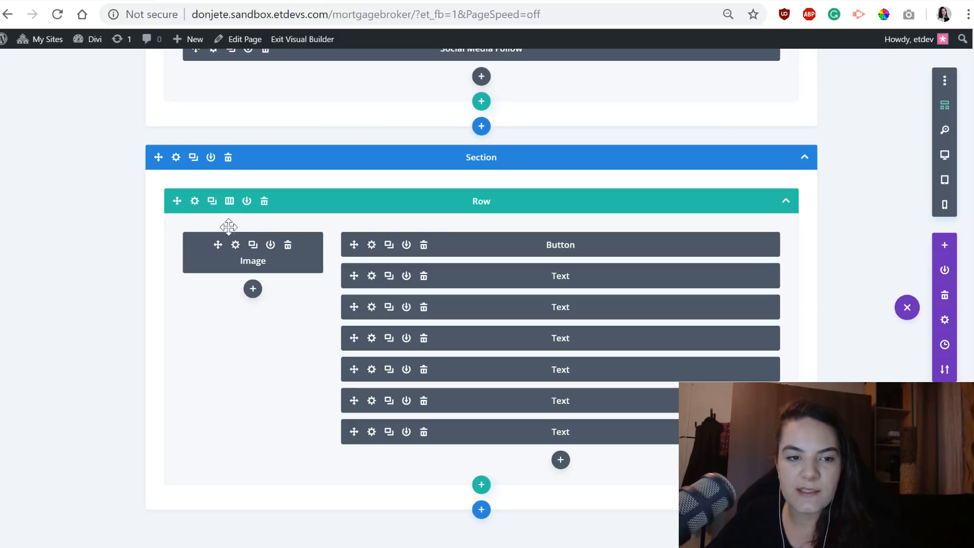
Open the menu row's settings, switch the page to desktop view, and expand the row's Custom CSS.
{"action": "left_click", "coordinate": [194, 201]}
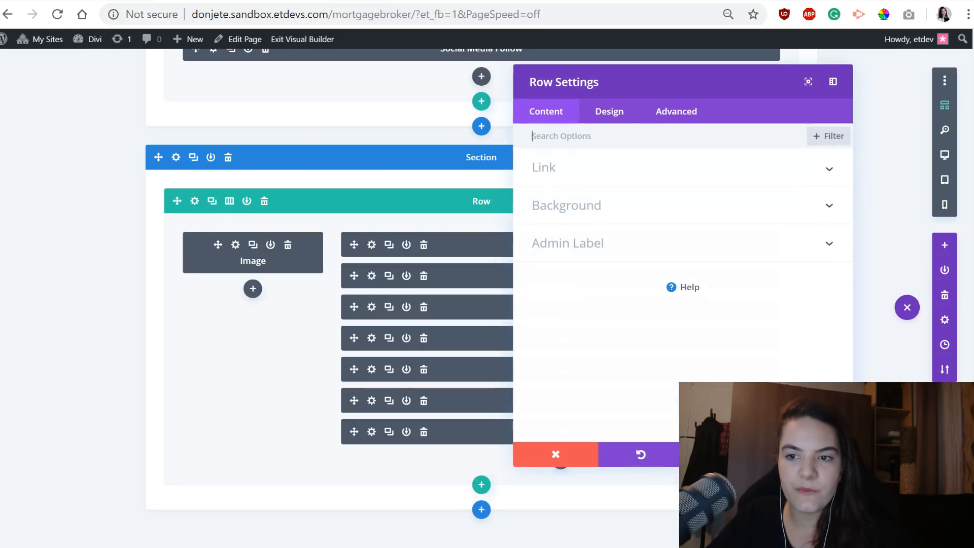
{"action": "left_click", "coordinate": [937, 155]}
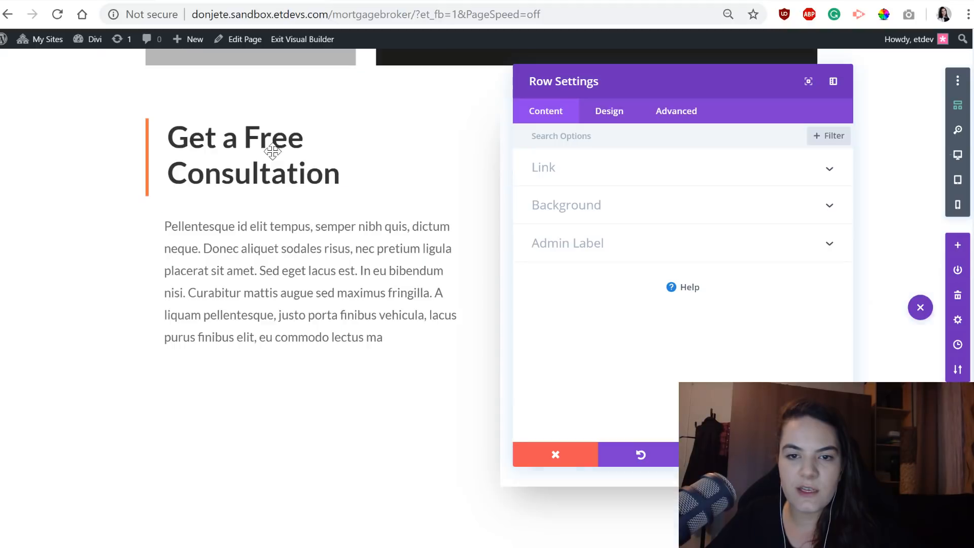
{"action": "scroll", "coordinate": [274, 151], "scroll_direction": "down", "scroll_amount": 10}
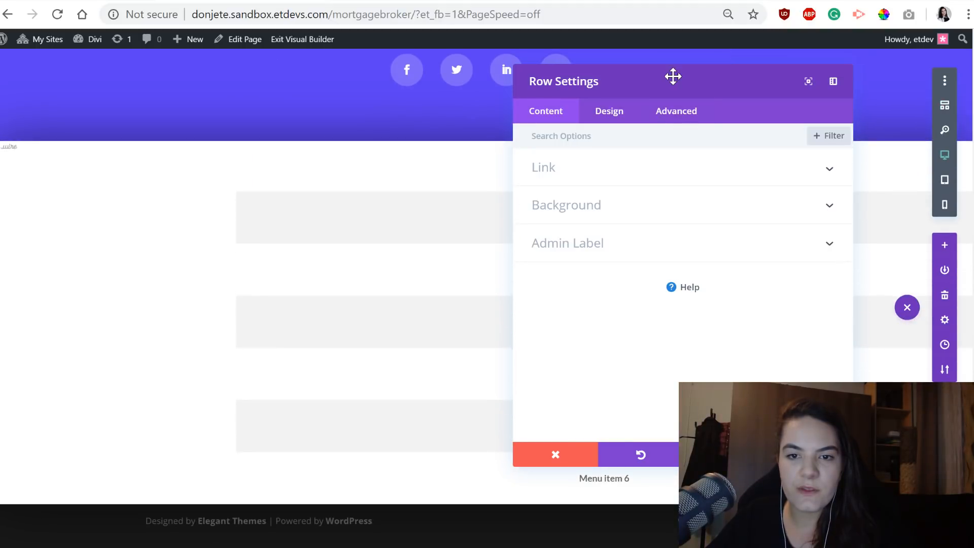
{"action": "left_click_drag", "start_coordinate": [674, 76], "coordinate": [450, 89]}
{"action": "left_click", "coordinate": [468, 119]}
{"action": "left_click", "coordinate": [436, 213]}
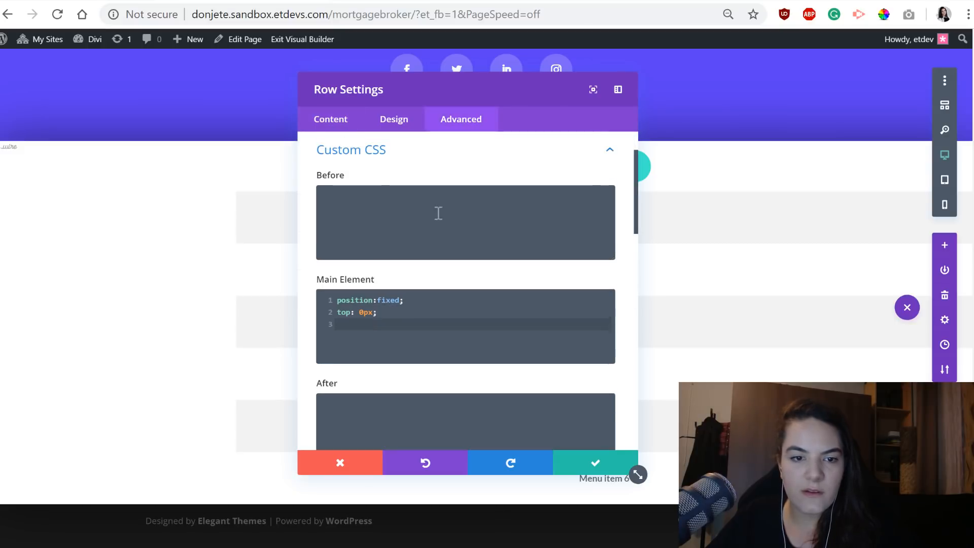
{"action": "left_click_drag", "start_coordinate": [406, 90], "coordinate": [379, 87]}
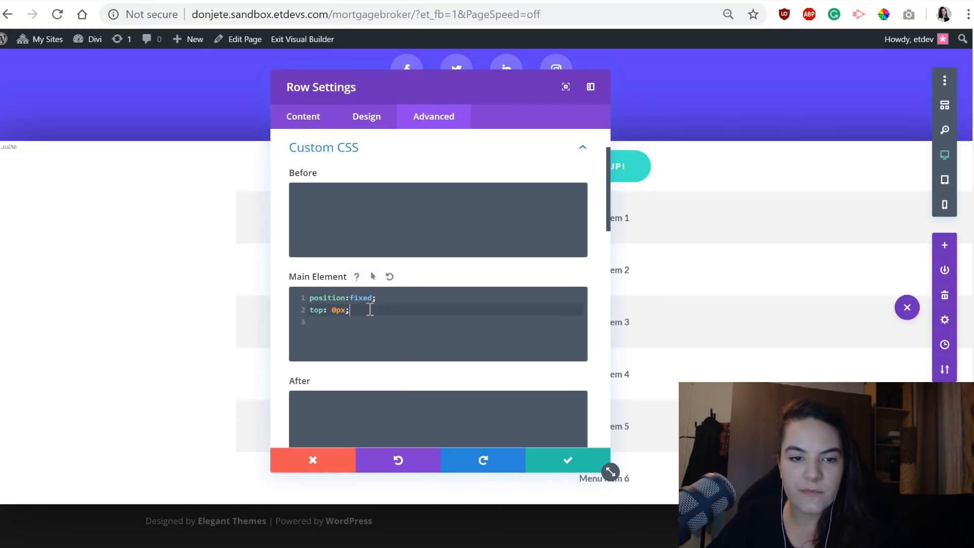
Move the overflow-x and grid CSS from Column 1 Main Element to Column 2 Main Element.
{"action": "scroll", "coordinate": [370, 309], "scroll_direction": "down", "scroll_amount": 5}
{"action": "key", "text": "ctrl+a"}
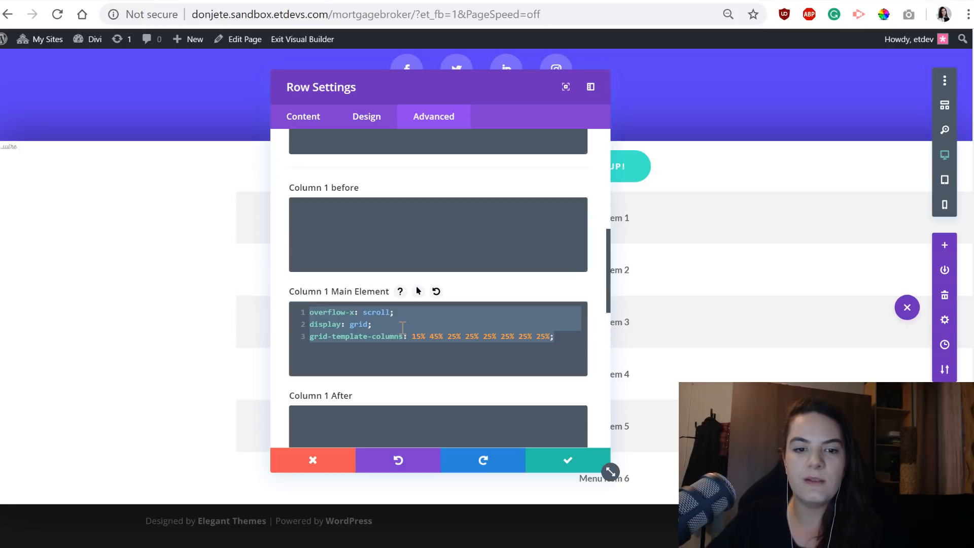
{"action": "key", "text": "ctrl+x"}
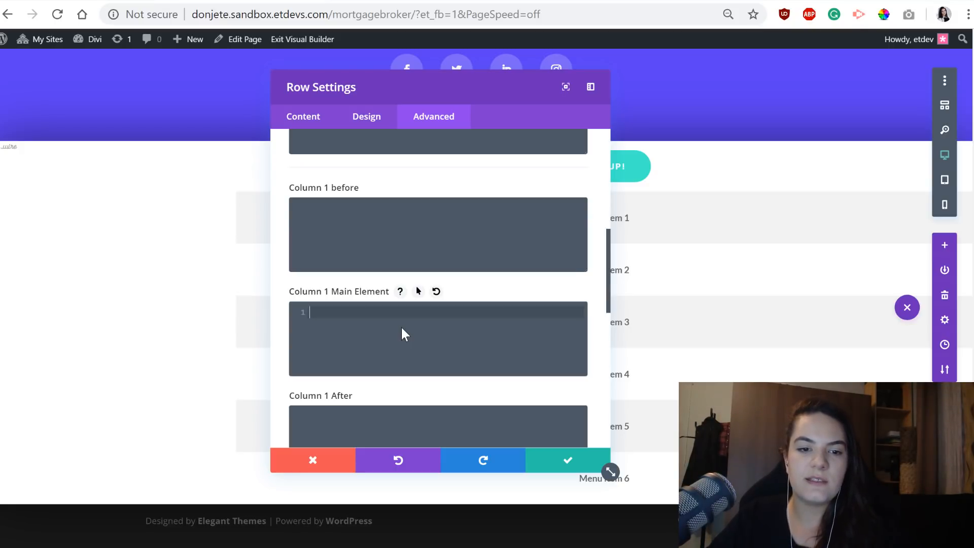
{"action": "scroll", "coordinate": [400, 326], "scroll_direction": "down", "scroll_amount": 4}
{"action": "scroll", "coordinate": [397, 397], "scroll_direction": "down", "scroll_amount": 4}
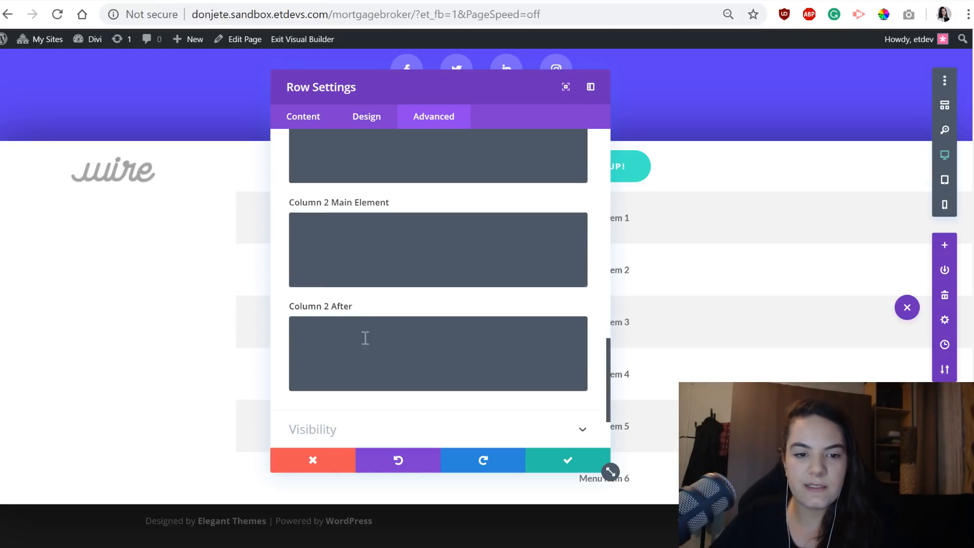
{"action": "left_click", "coordinate": [340, 230]}
{"action": "key", "text": "ctrl+v"}
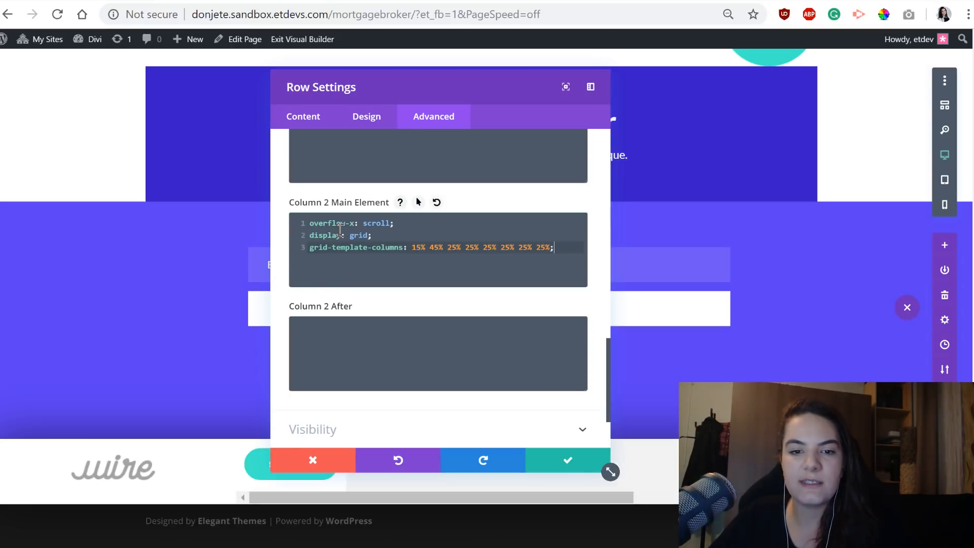
Set Column 2's grid-template-columns to "15% 45% 25% 25% 25% 25% 25%", save the row settings, and slide the menu sideways.
{"action": "left_click_drag", "start_coordinate": [538, 500], "coordinate": [508, 497]}
{"action": "left_click", "coordinate": [550, 248]}
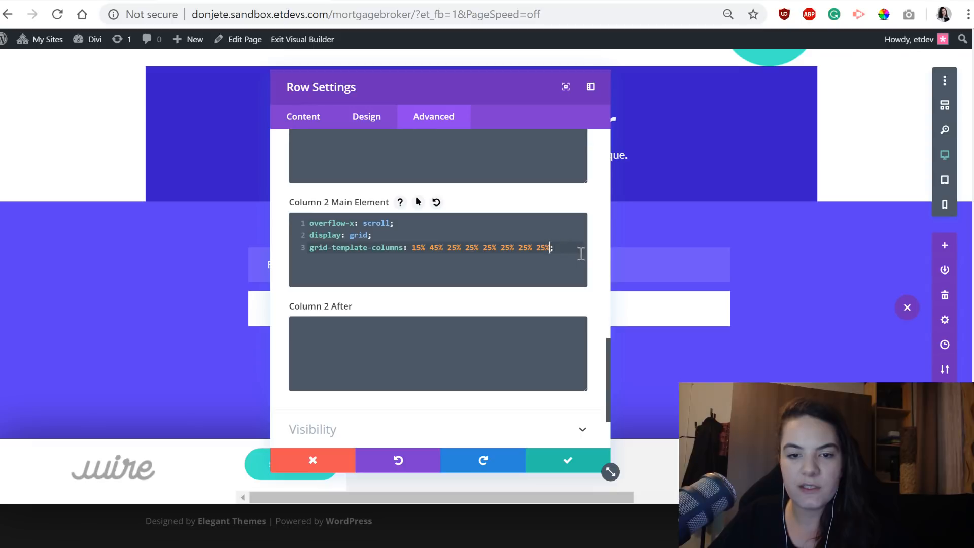
{"action": "key", "text": "BackSpace"}
{"action": "key", "text": "BackSpace"}
{"action": "key", "text": "BackSpace"}
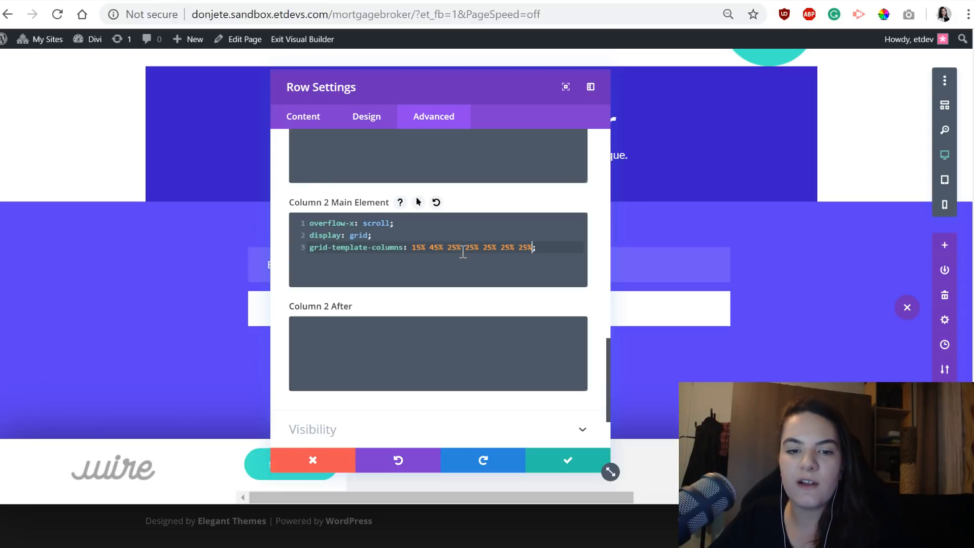
{"action": "left_click", "coordinate": [554, 464]}
{"action": "left_click_drag", "start_coordinate": [526, 497], "coordinate": [564, 500]}
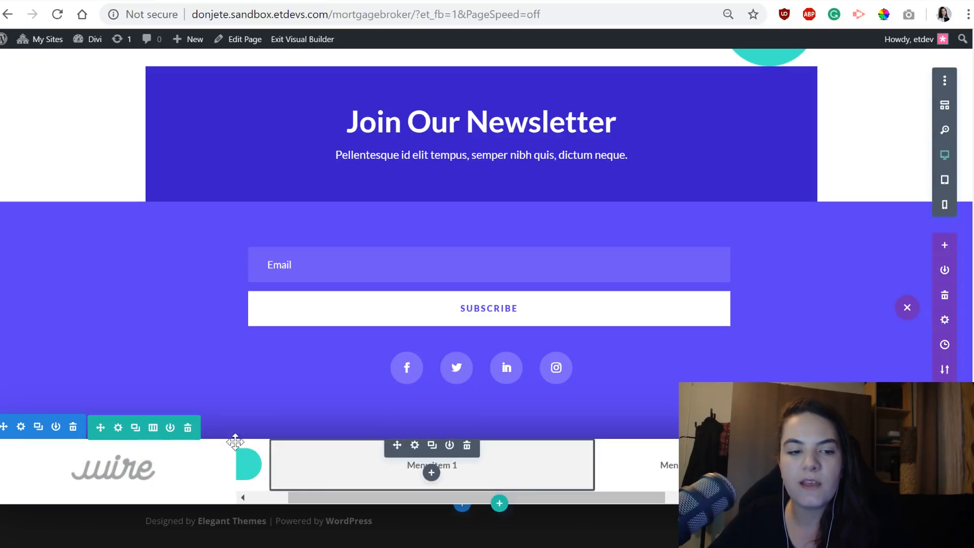
Reopen the row settings and move the "swipe-menu" CSS class from Column 1 to Column 2.
{"action": "left_click", "coordinate": [119, 422]}
{"action": "left_click", "coordinate": [444, 115]}
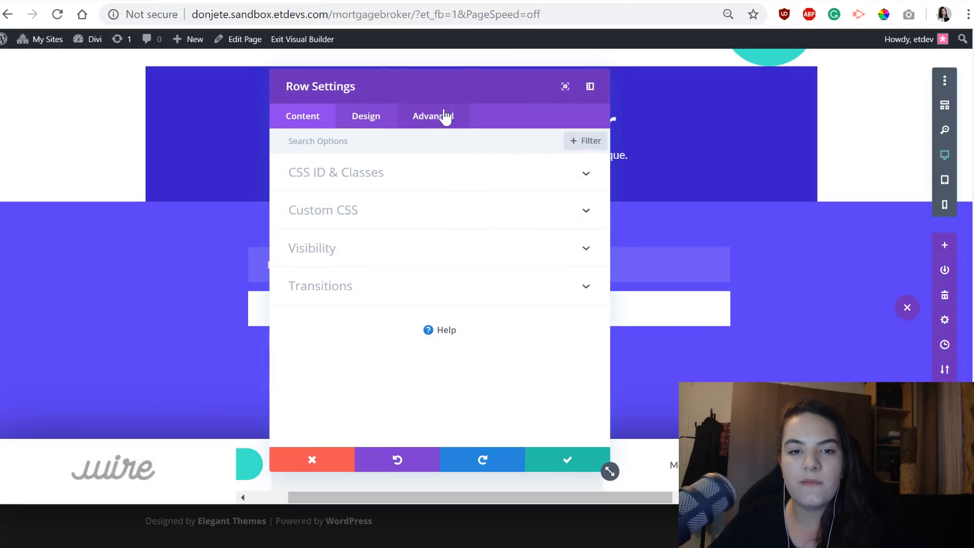
{"action": "left_click", "coordinate": [405, 212]}
{"action": "scroll", "coordinate": [408, 319], "scroll_direction": "down", "scroll_amount": 12}
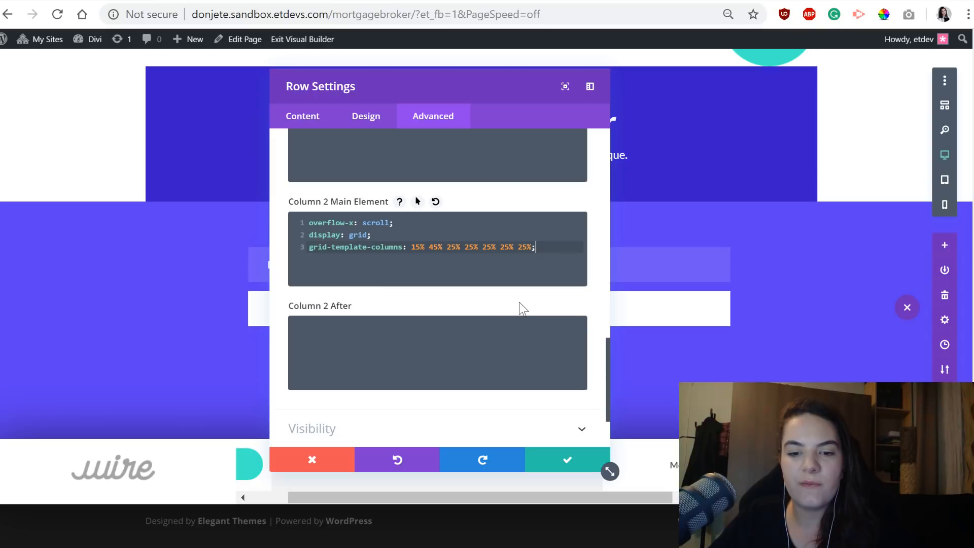
{"action": "scroll", "coordinate": [413, 283], "scroll_direction": "up", "scroll_amount": 15}
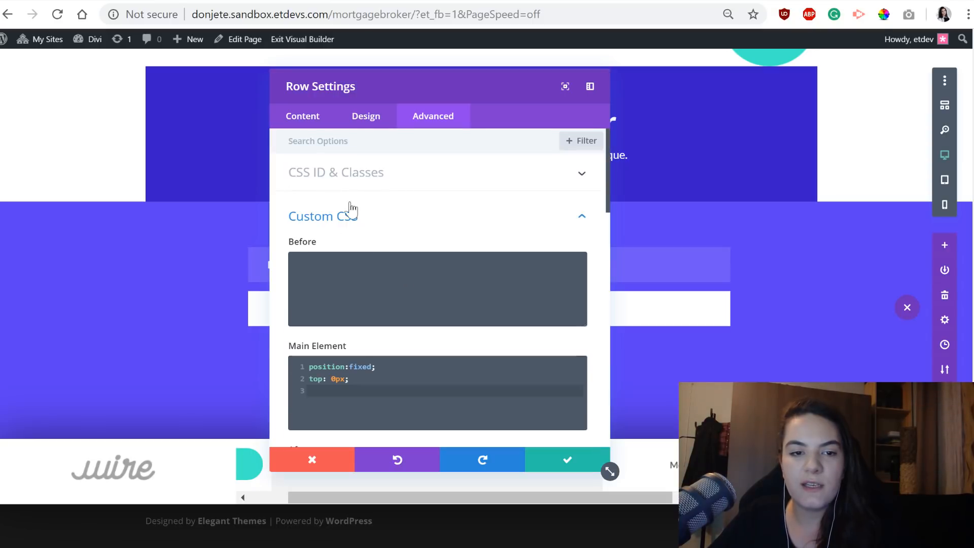
{"action": "left_click", "coordinate": [370, 172]}
{"action": "left_click", "coordinate": [381, 363]}
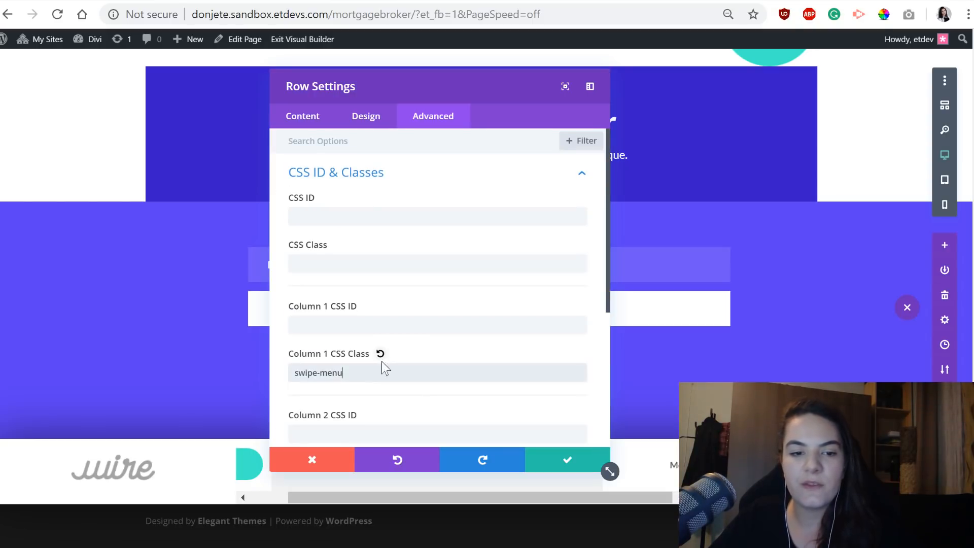
{"action": "key", "text": "ctrl+a"}
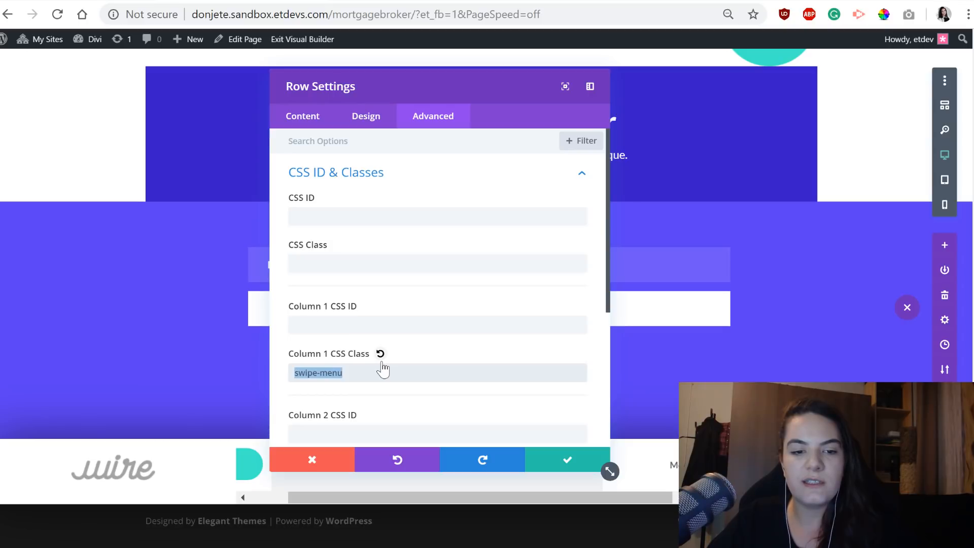
{"action": "scroll", "coordinate": [294, 366], "scroll_direction": "down", "scroll_amount": 2}
{"action": "key", "text": "ctrl+x"}
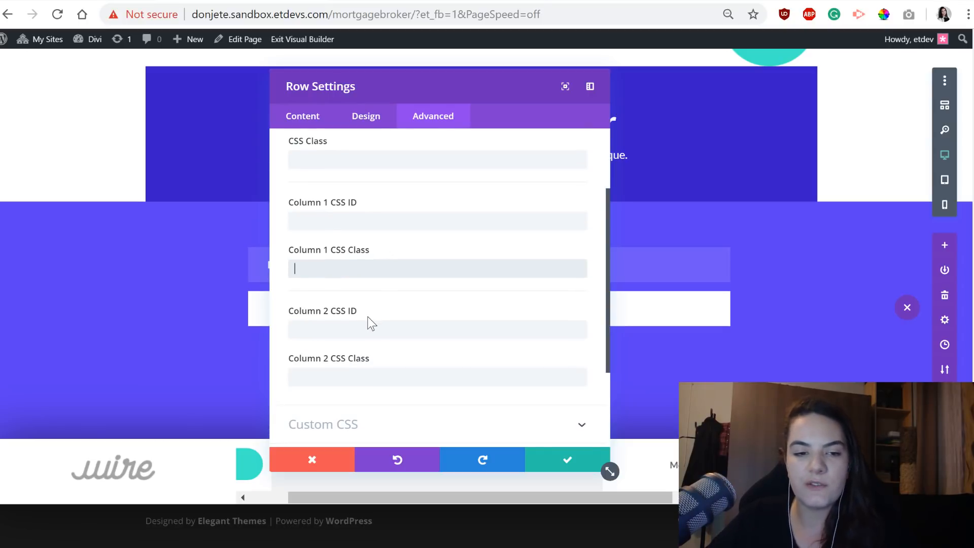
{"action": "left_click", "coordinate": [364, 376]}
{"action": "key", "text": "ctrl+v"}
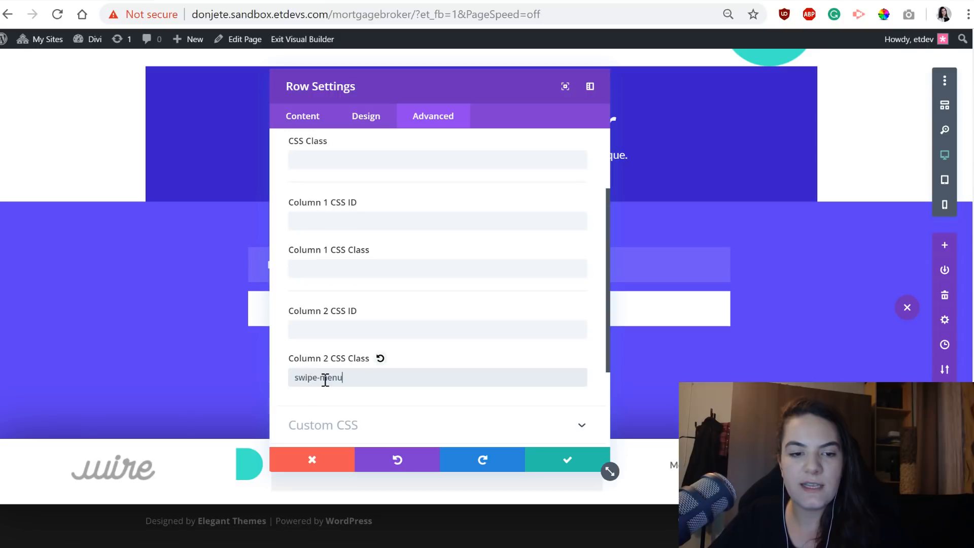
Clear the Column 2 CSS class, save the row settings, and slide the menu back to its start.
{"action": "key", "text": "ctrl+a"}
{"action": "key", "text": "BackSpace"}
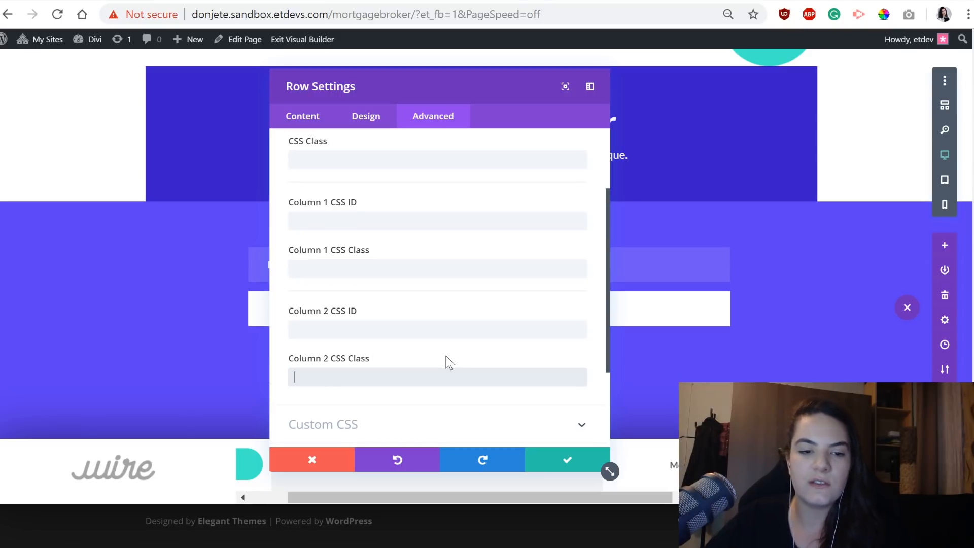
{"action": "left_click", "coordinate": [558, 467]}
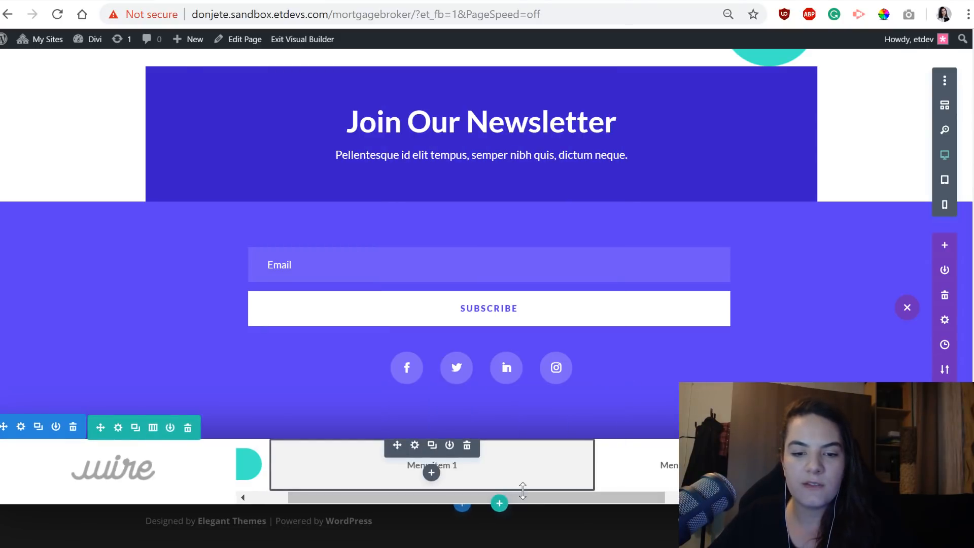
{"action": "left_click_drag", "start_coordinate": [601, 480], "coordinate": [361, 475]}
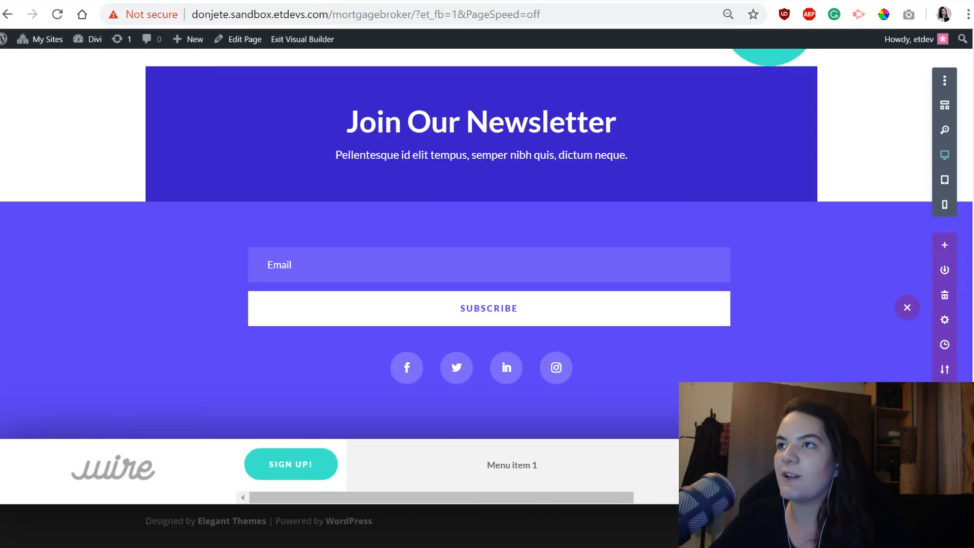